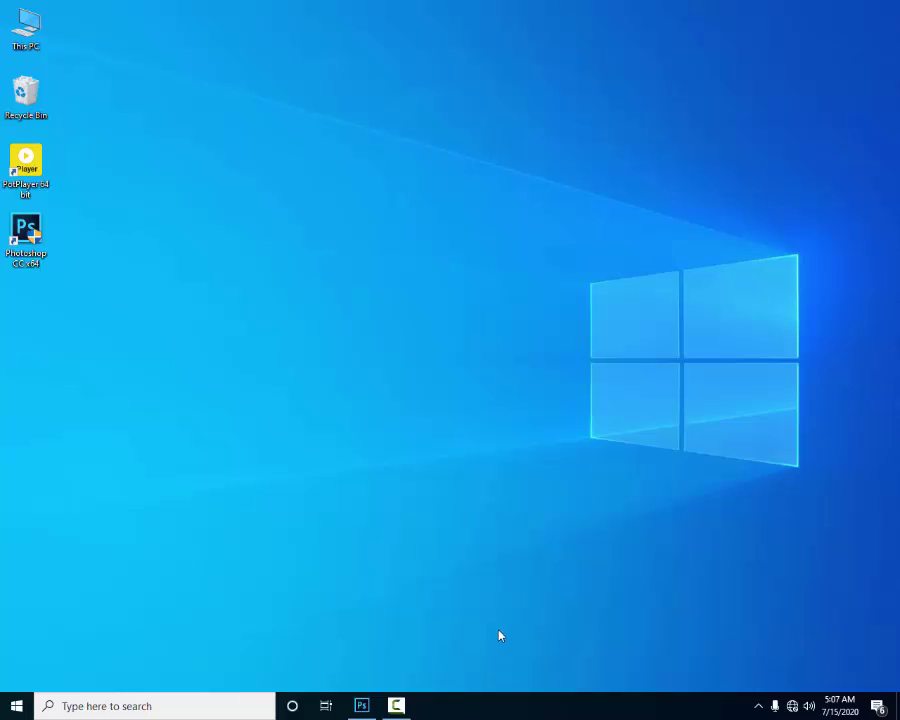
- Switch to Photoshop and activate the Magic Wand tool
click(361, 706)
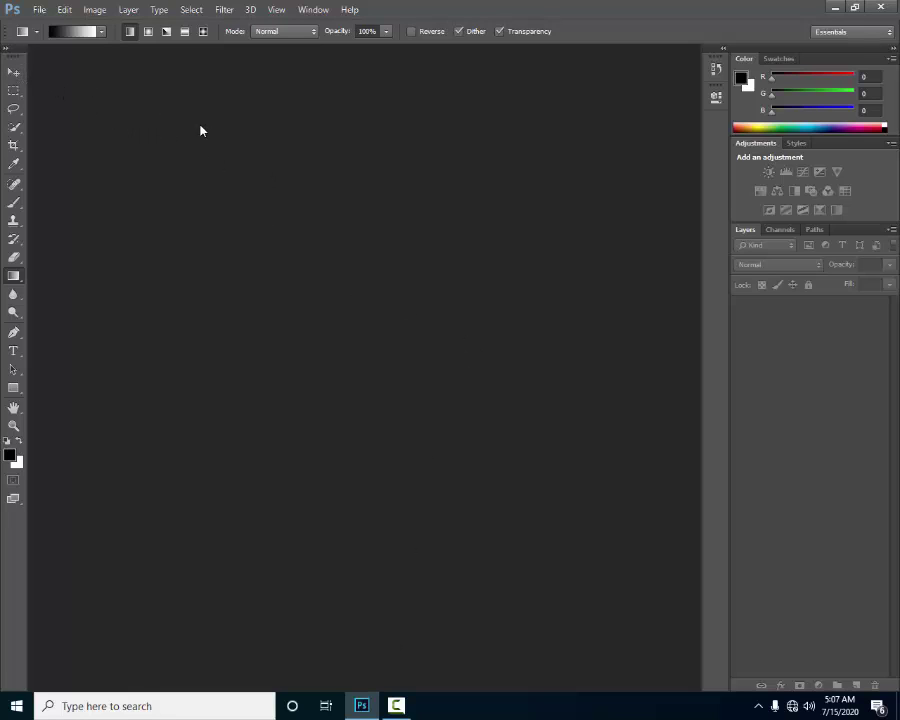
click(13, 72)
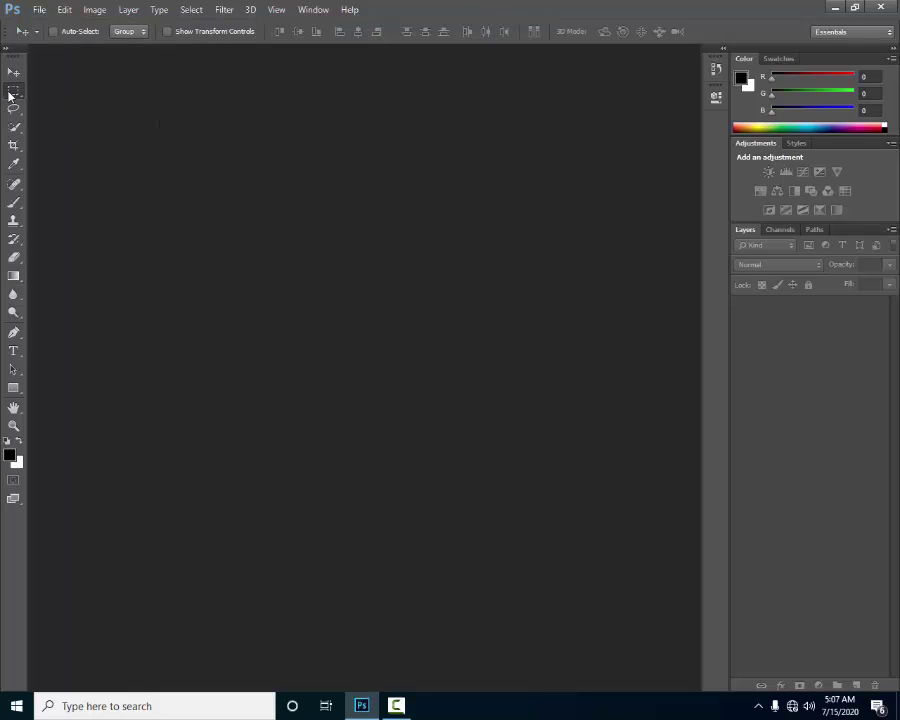
mouse_move(13, 90)
mouse_down()
mouse_move(125, 104)
mouse_move(13, 112)
mouse_move(97, 136)
mouse_up()
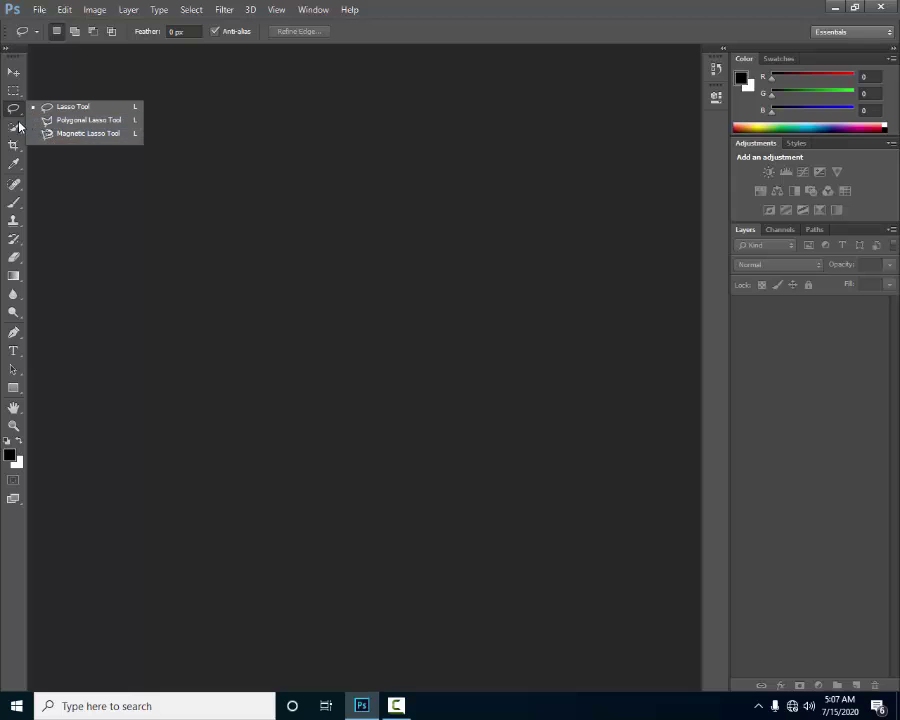
mouse_move(13, 127)
mouse_down()
mouse_move(49, 126)
mouse_move(77, 141)
mouse_up()
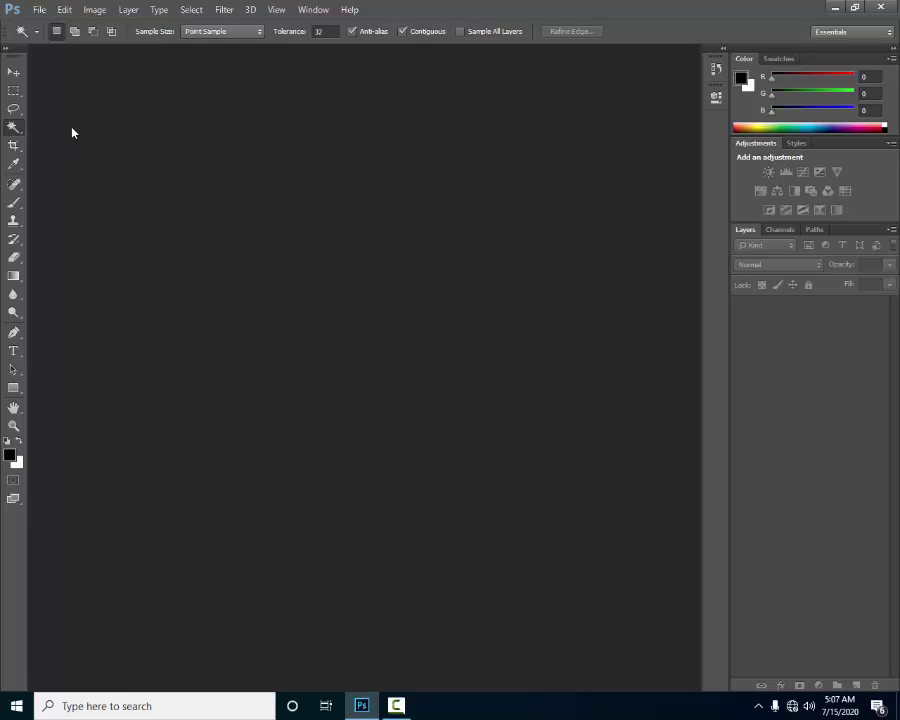
- Create a new 7 × 5 inch RGB document at 72 pixels/inch with a white background and dock its window in the workspace
key(ctrl+n)
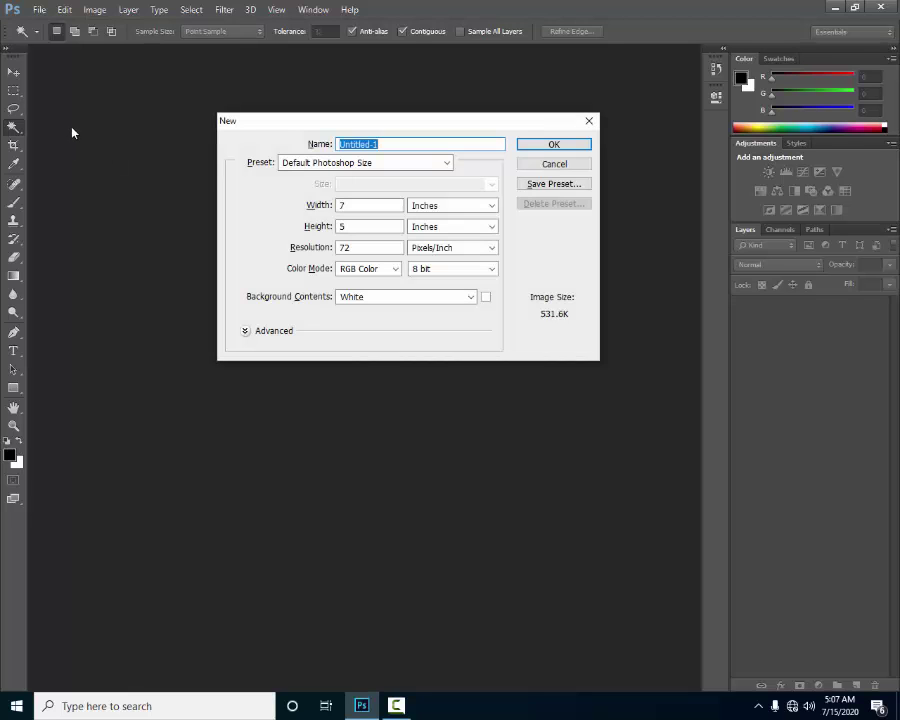
key(Return)
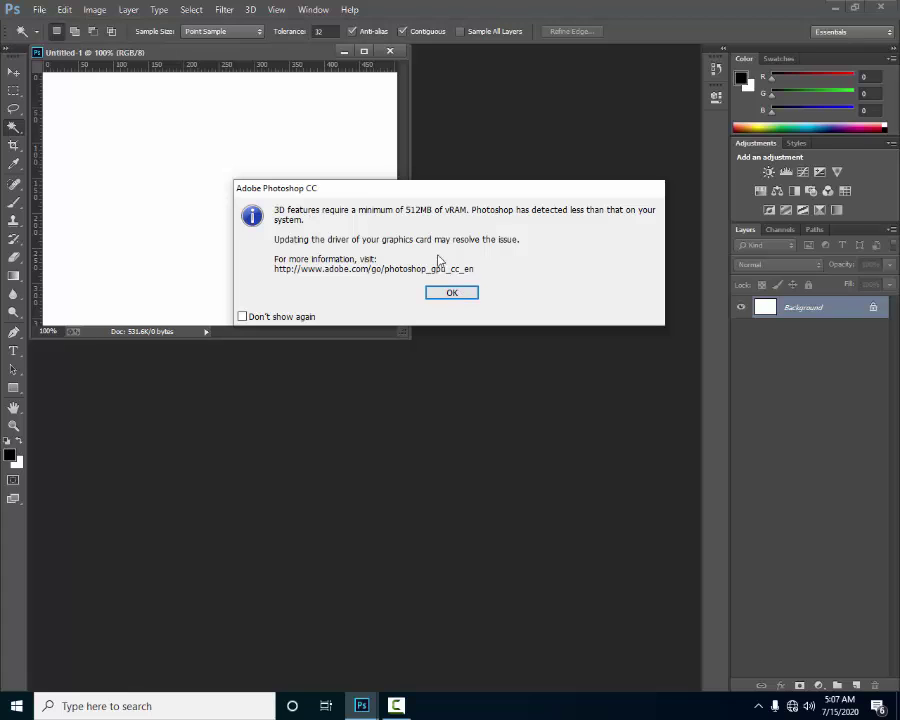
click(455, 292)
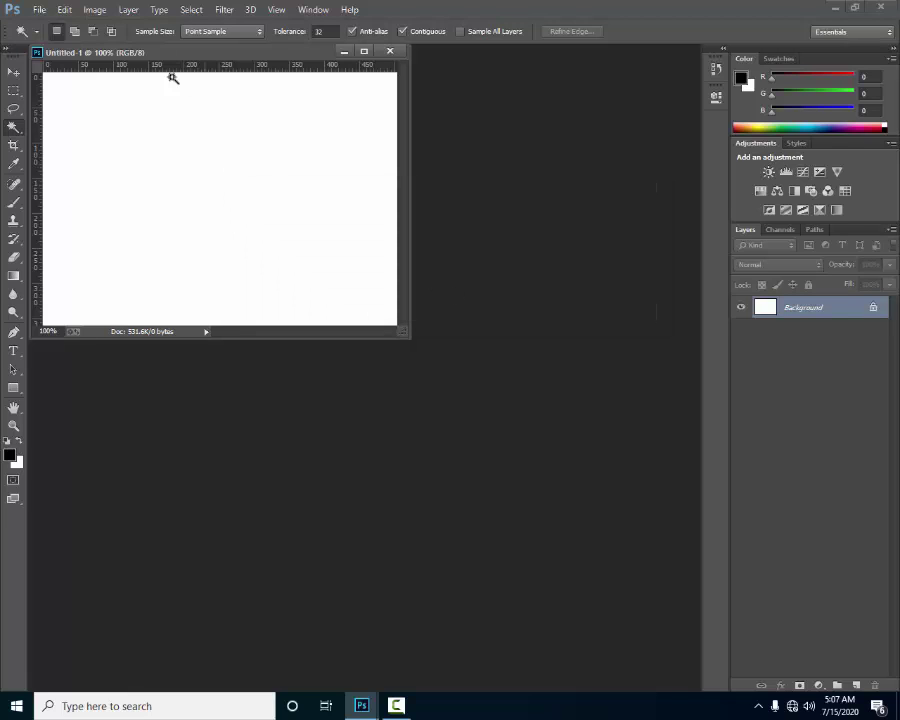
drag(170, 58, 285, 64)
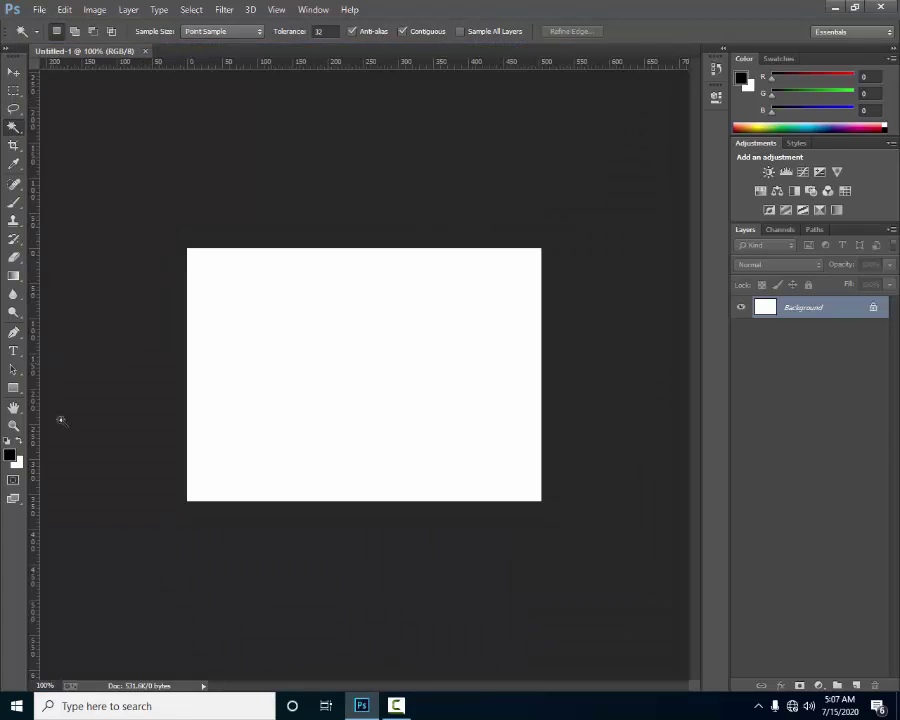
click(38, 10)
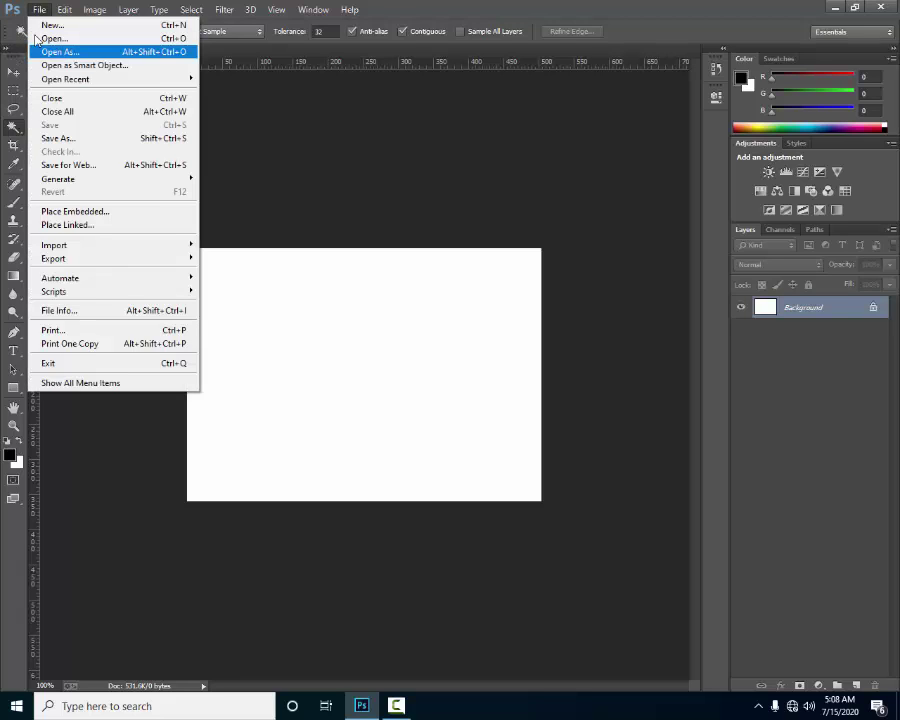
click(52, 38)
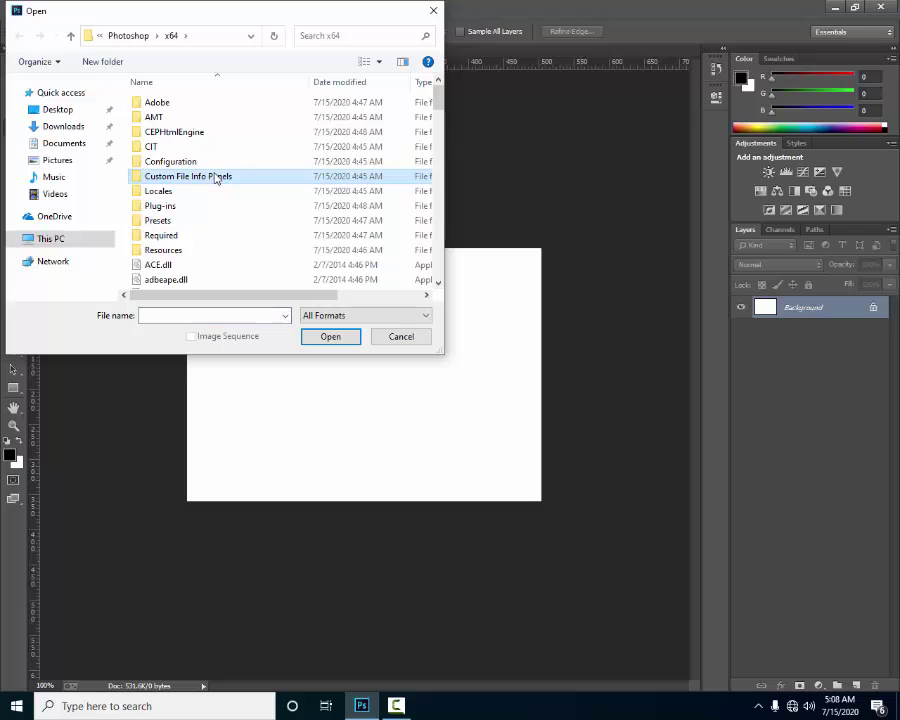
key(alt+Up)
key(alt+Up)
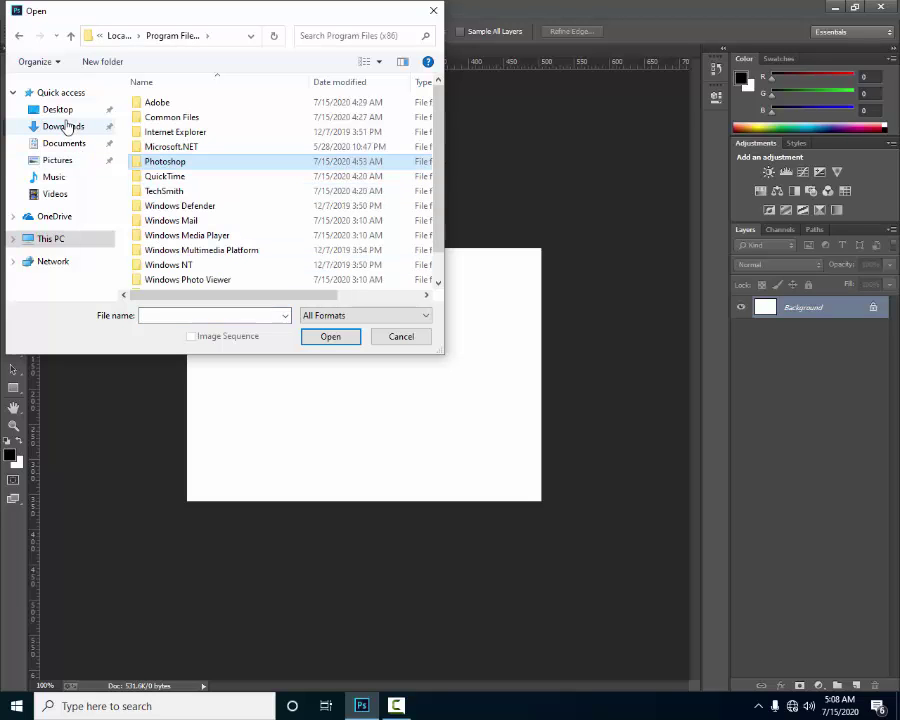
click(74, 145)
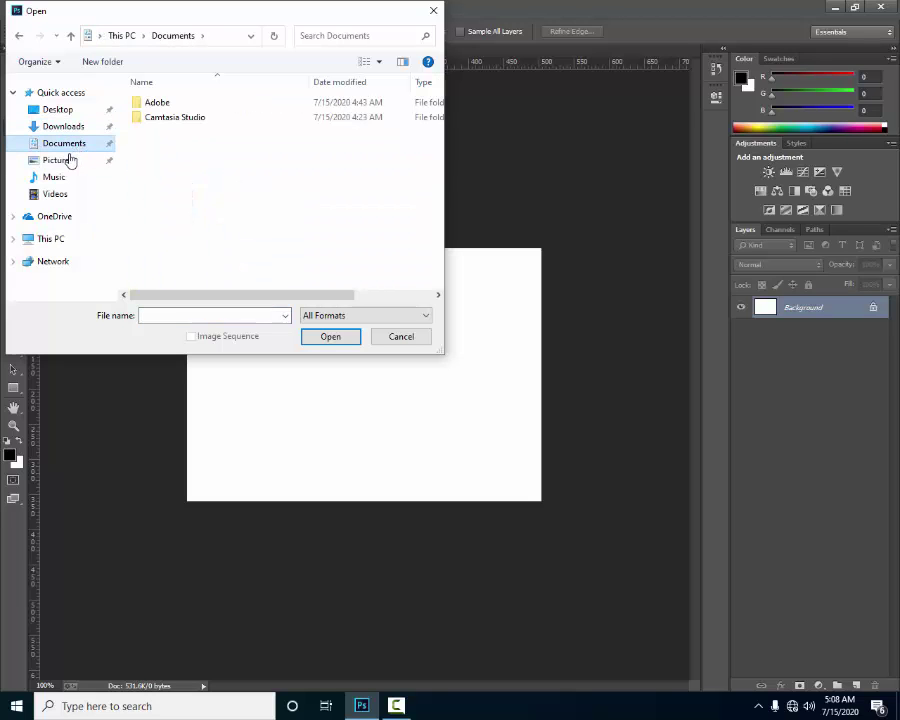
click(67, 160)
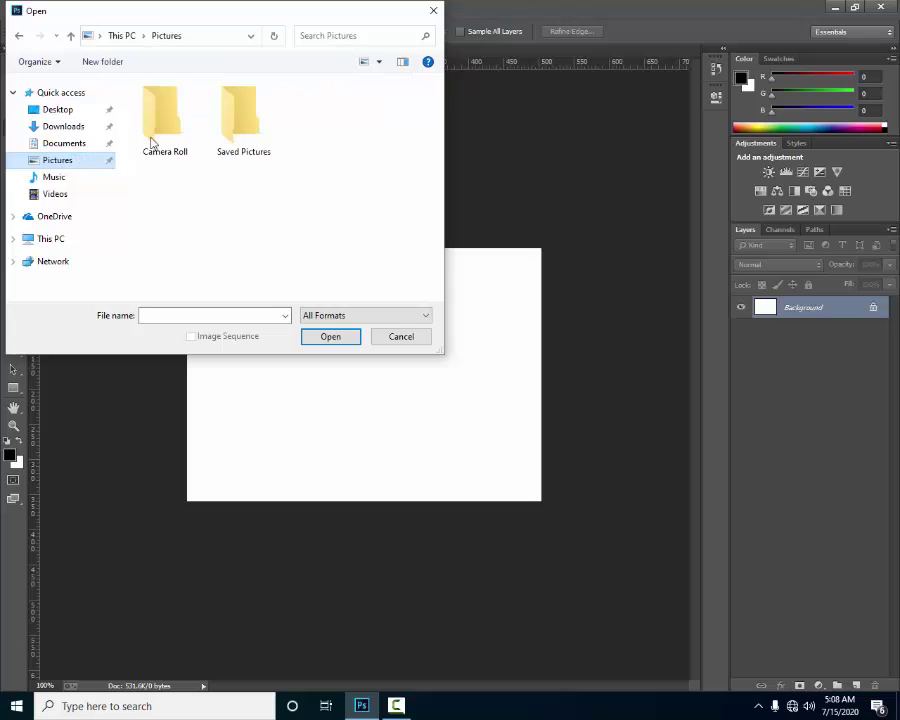
double_click(230, 144)
key(alt+Up)
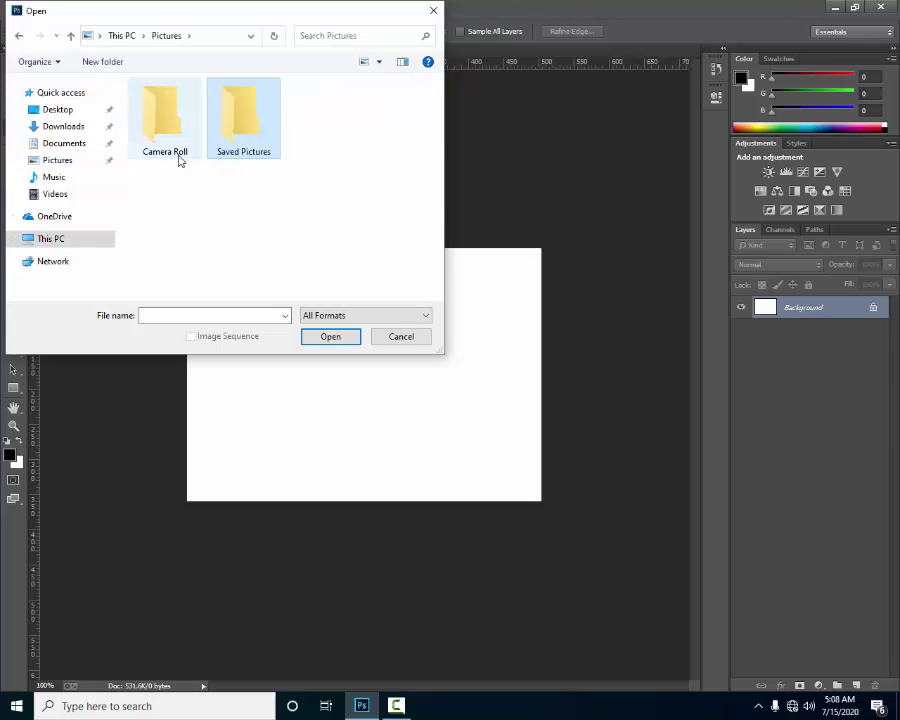
key(alt+Up)
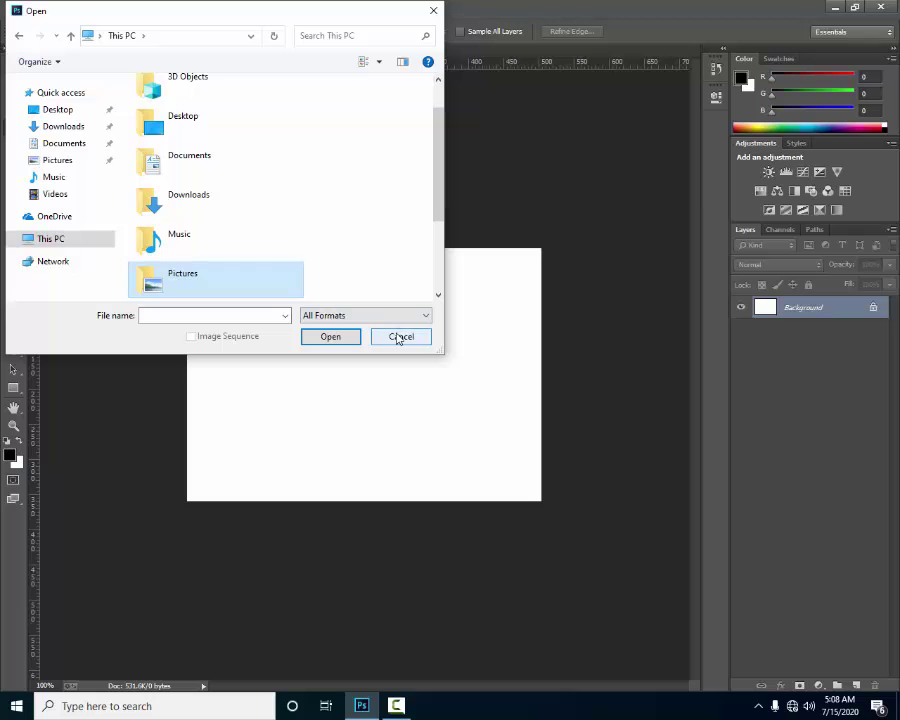
key(Escape)
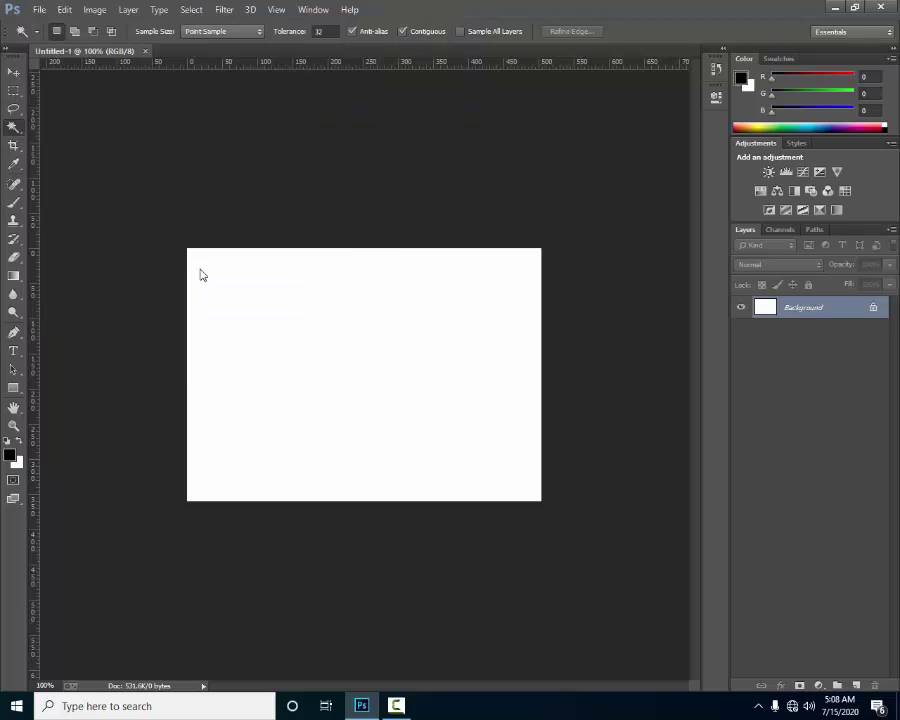
- Set the foreground color to dark red, hex b32929
click(12, 455)
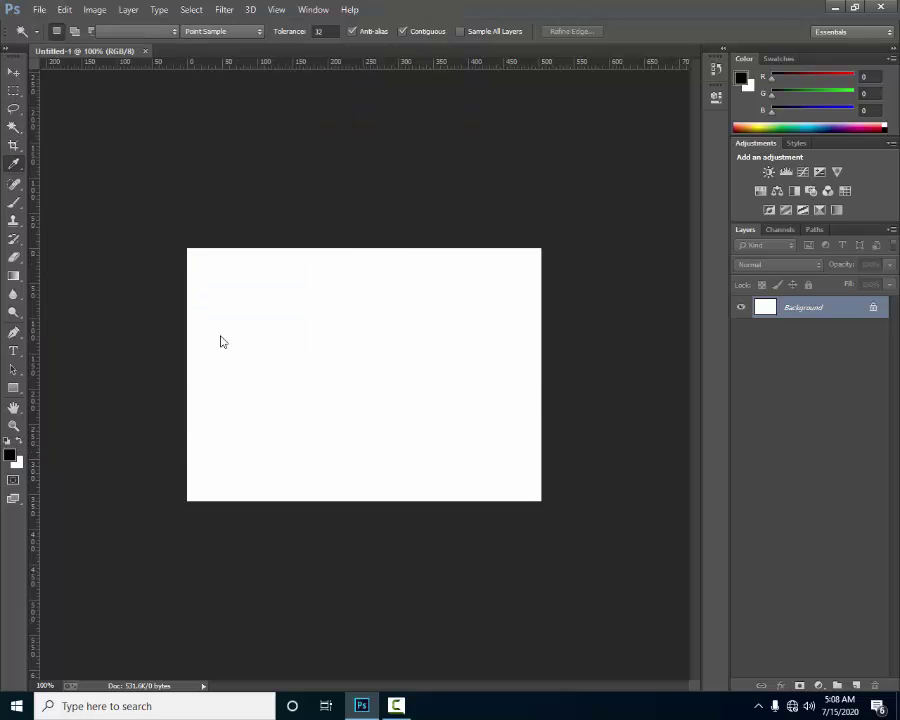
click(217, 301)
click(407, 240)
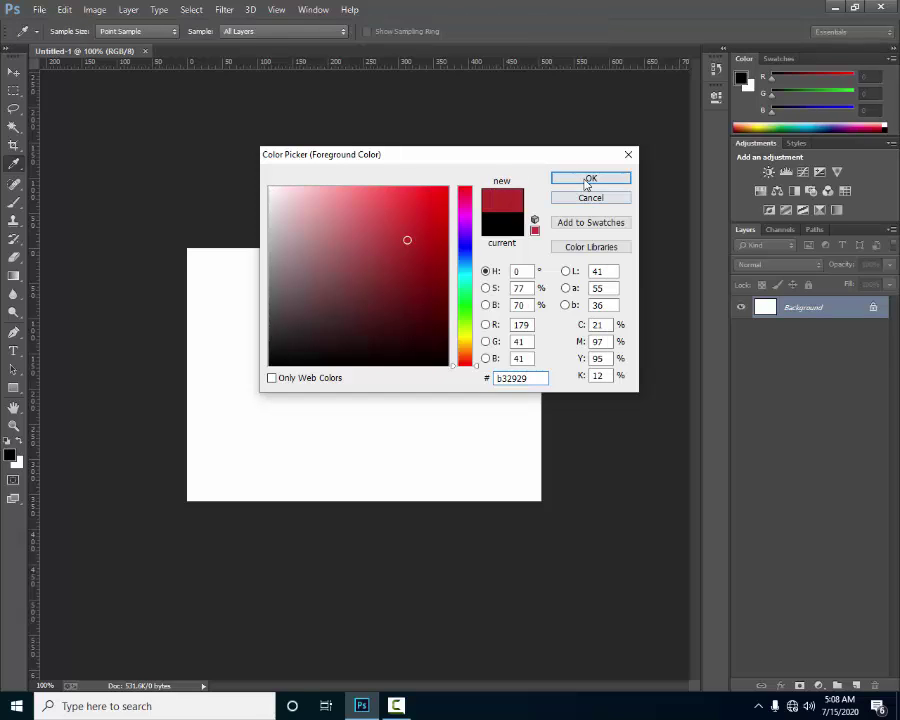
click(589, 179)
- Draw a dark red rectangle of about 127 × 105 px near the canvas's left edge with the Rectangle tool
key(w)
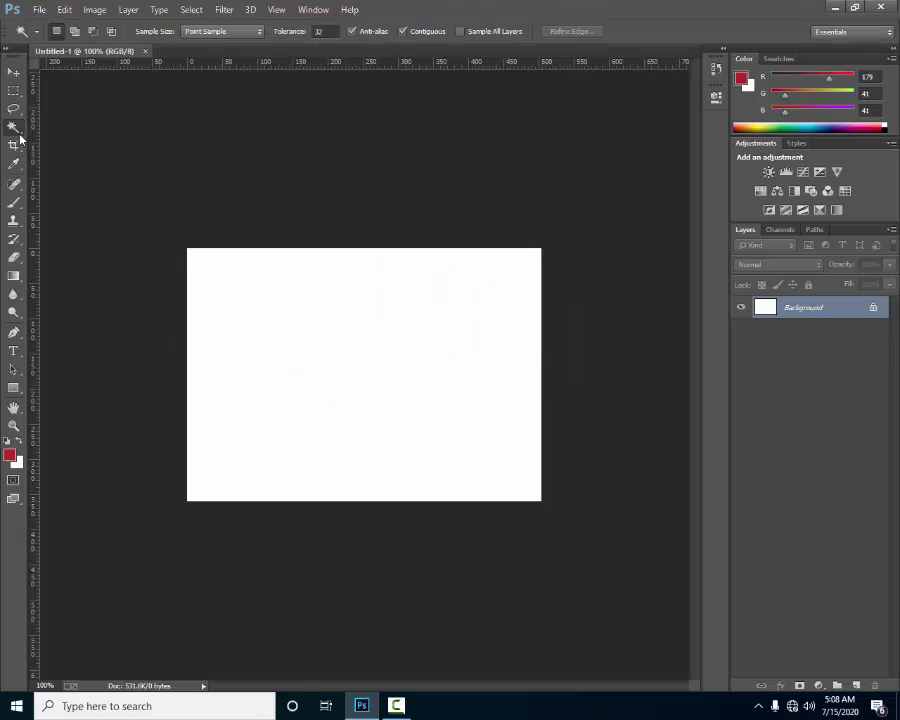
click(13, 90)
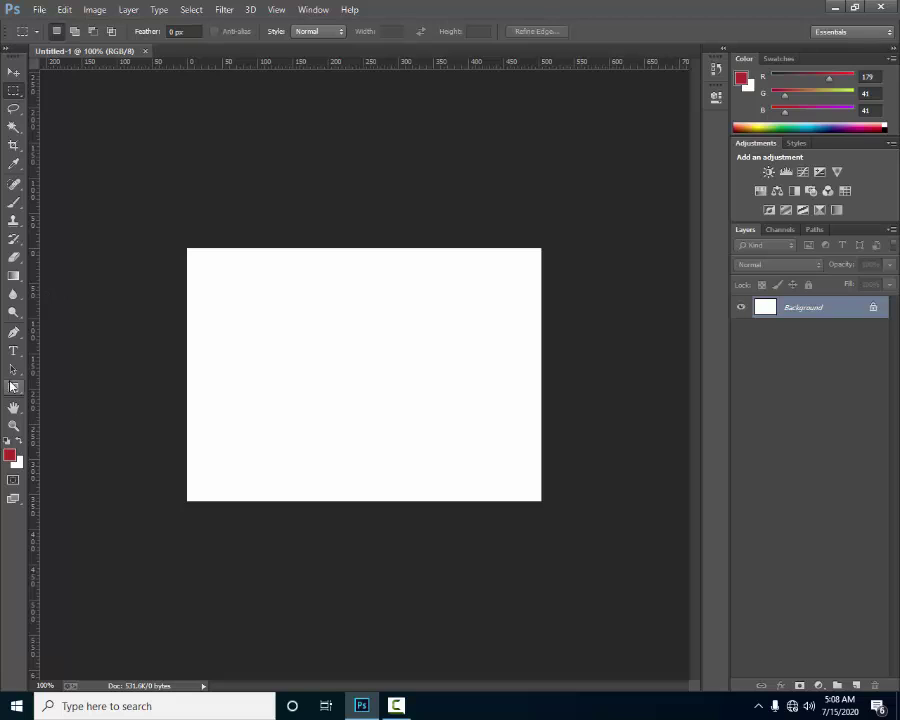
key(u)
drag(197, 307, 287, 381)
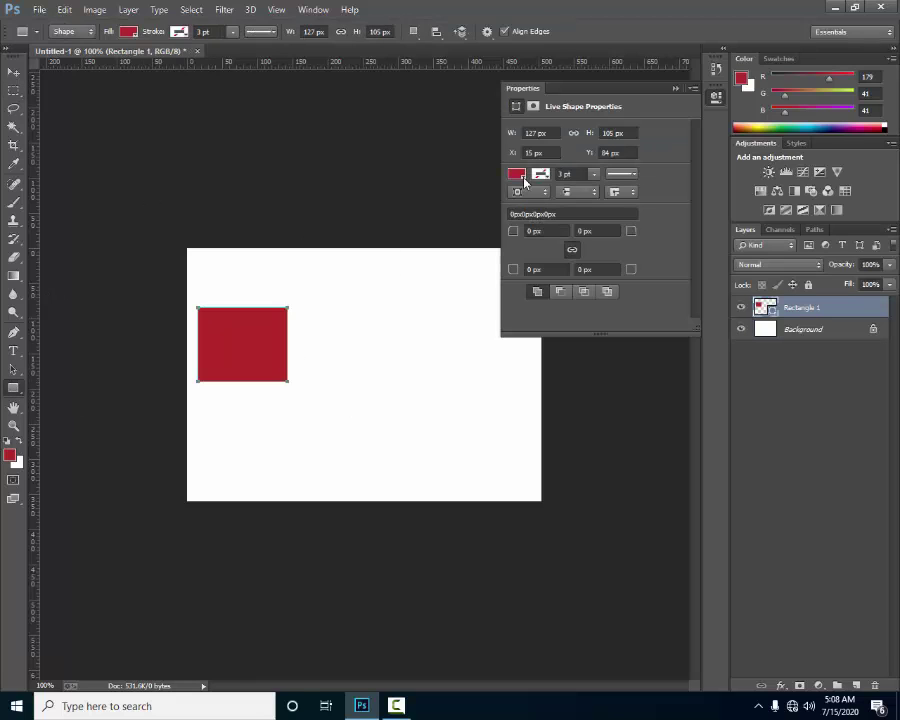
click(675, 89)
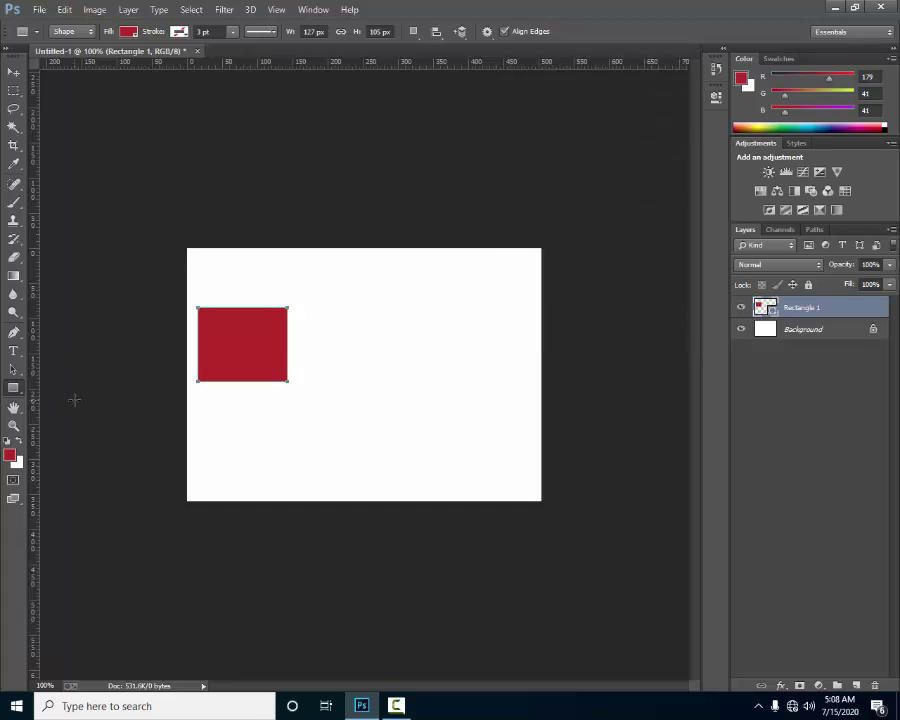
- Draw a second rectangle of about 179 × 136 px to the right of the red one and fill it with light green
right_click(17, 391)
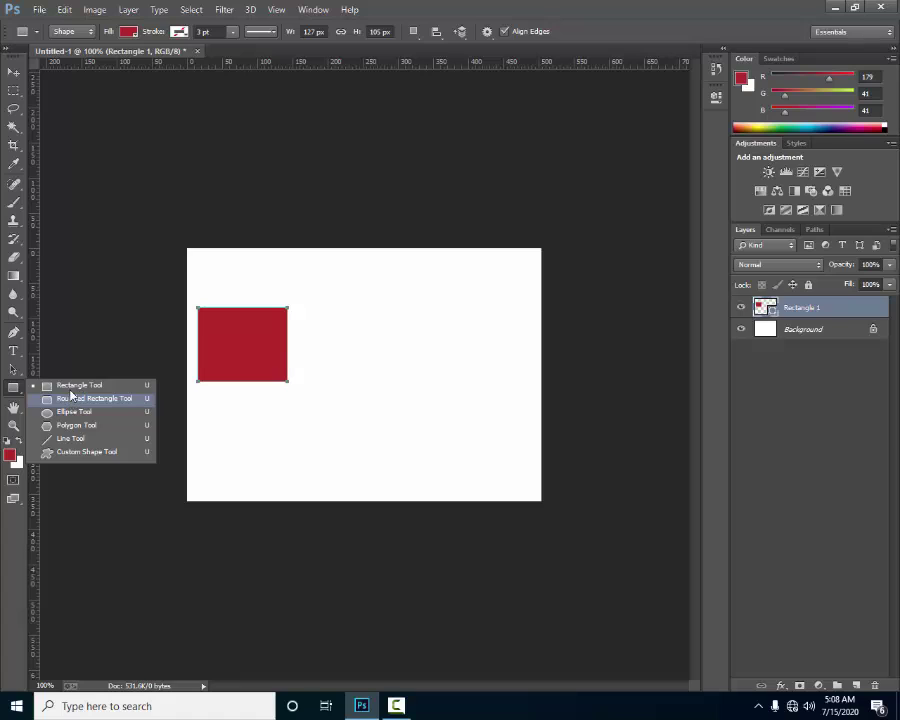
click(75, 385)
drag(317, 302, 443, 398)
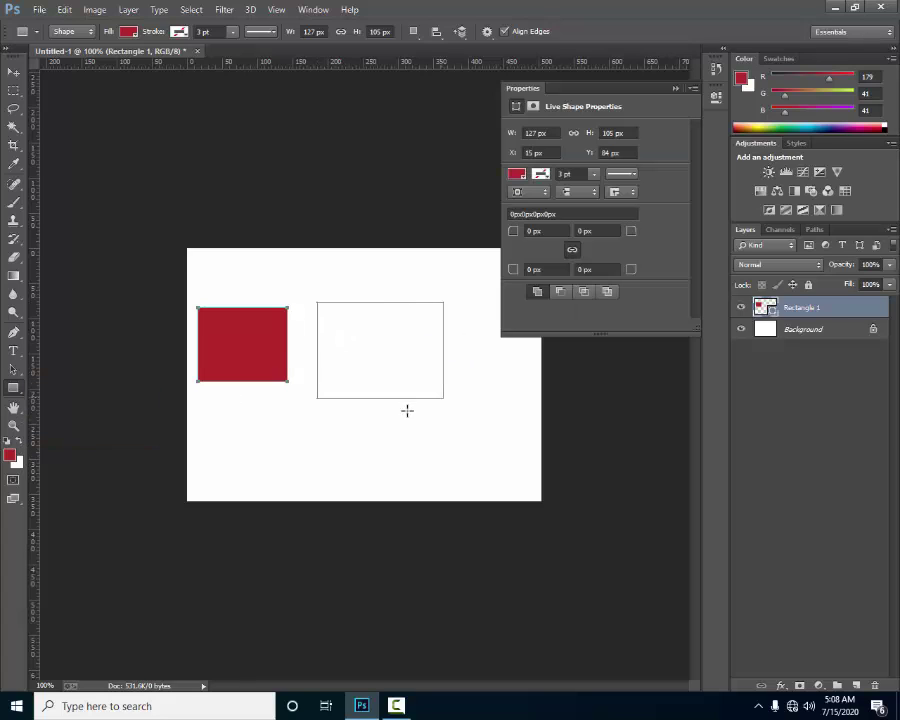
click(516, 174)
click(564, 270)
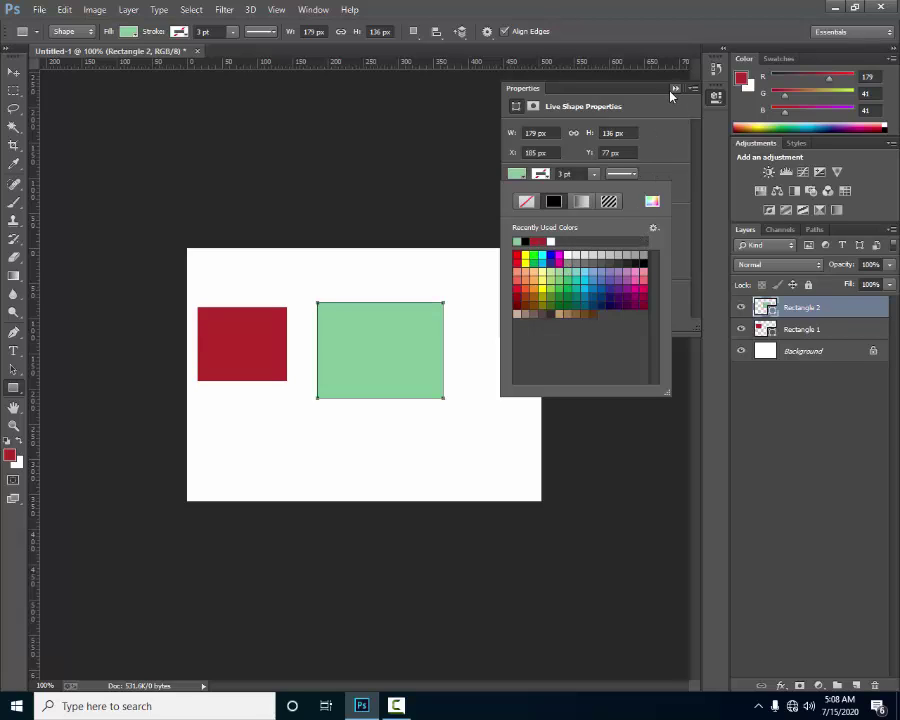
- Draw a third rectangle of about 180 × 63 px below the red one and fill it with blue
click(13, 388)
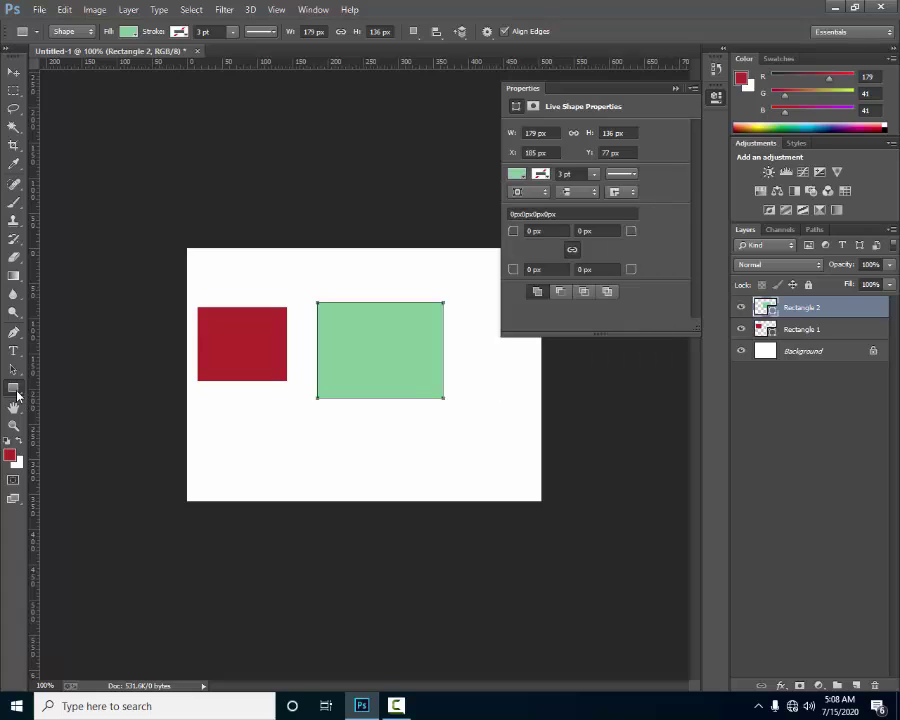
drag(215, 426, 342, 469)
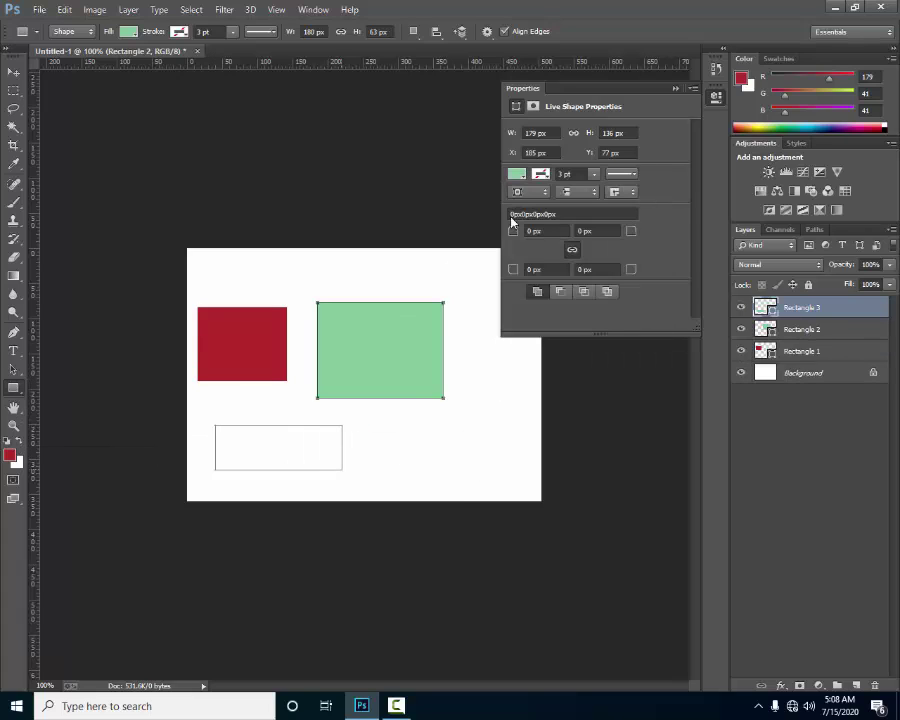
click(517, 174)
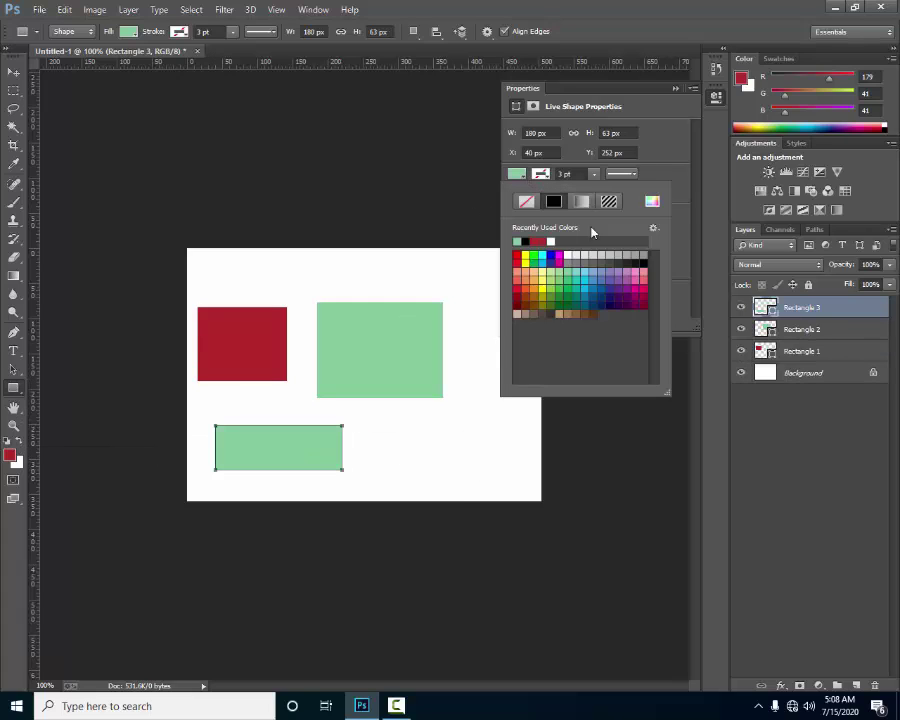
click(599, 278)
click(675, 89)
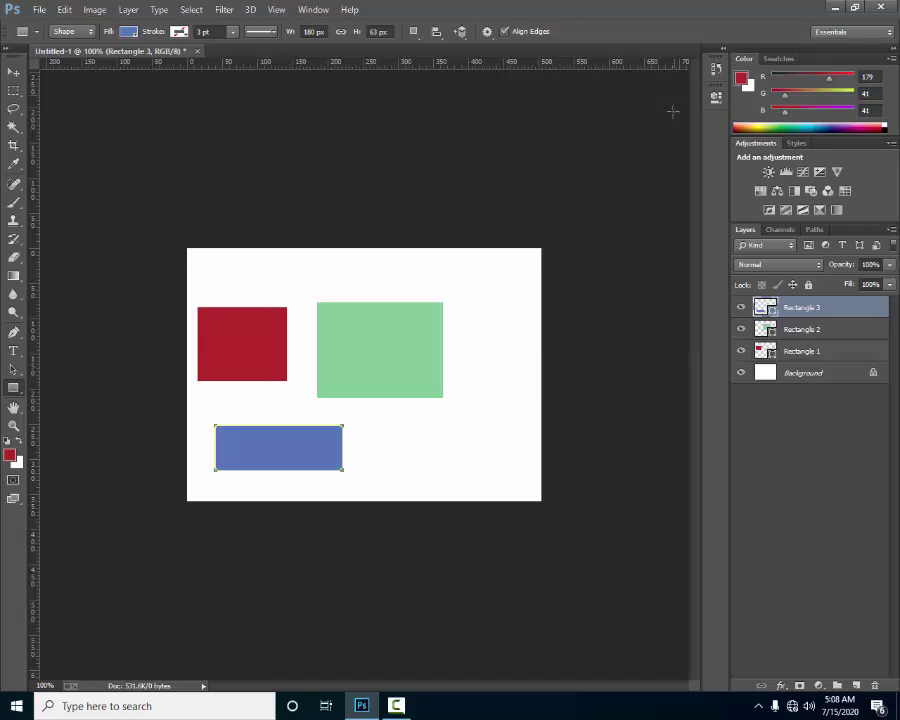
- Brush a selection inside the red rectangle with the Quick Selection tool, then subtract its upper part
click(14, 72)
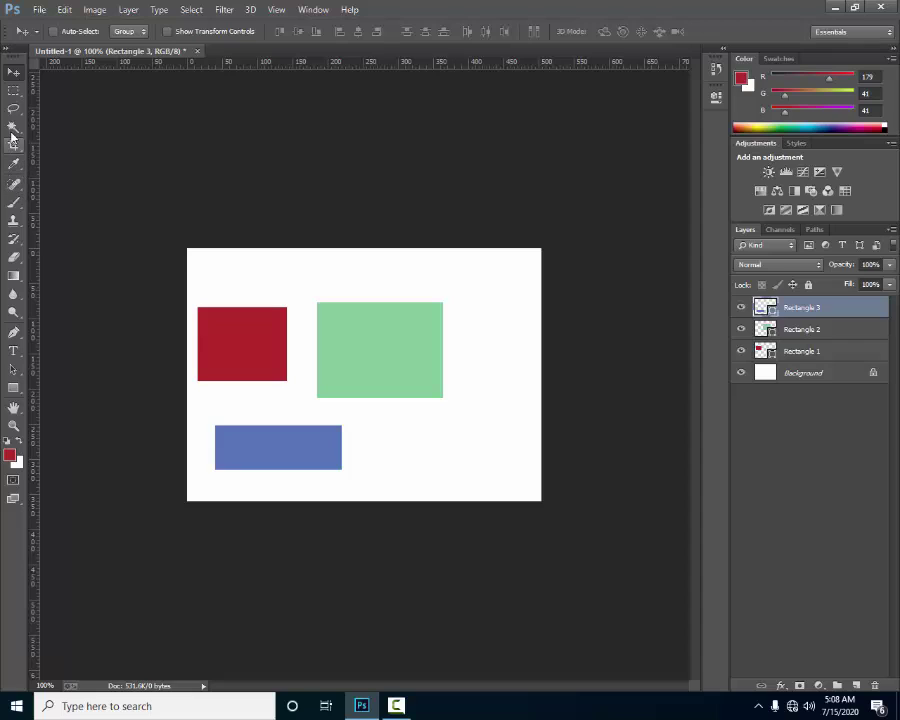
drag(14, 127, 54, 136)
key(shift+w)
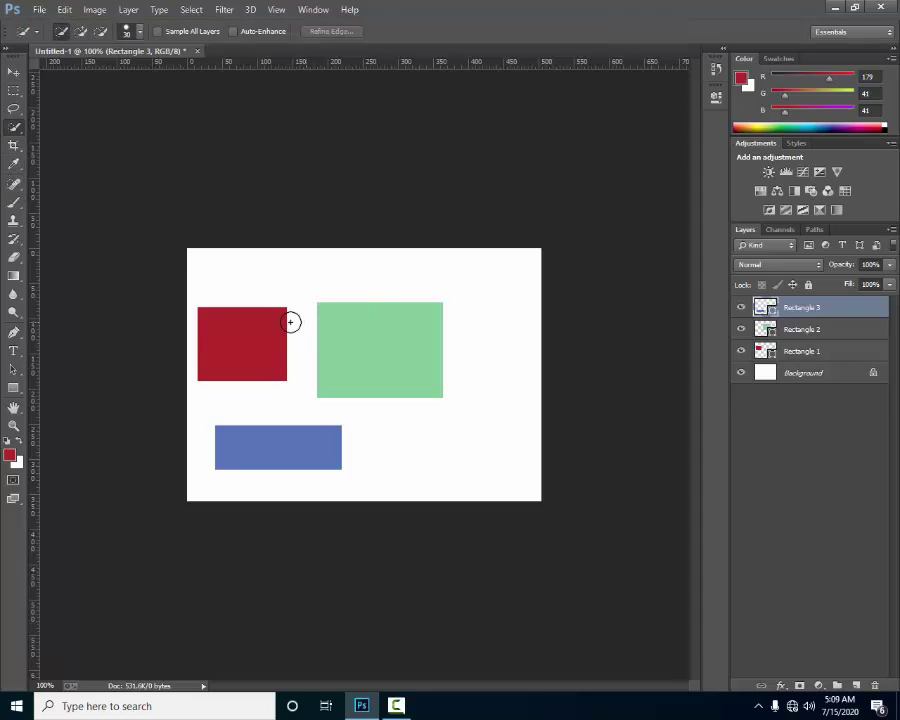
click(261, 334)
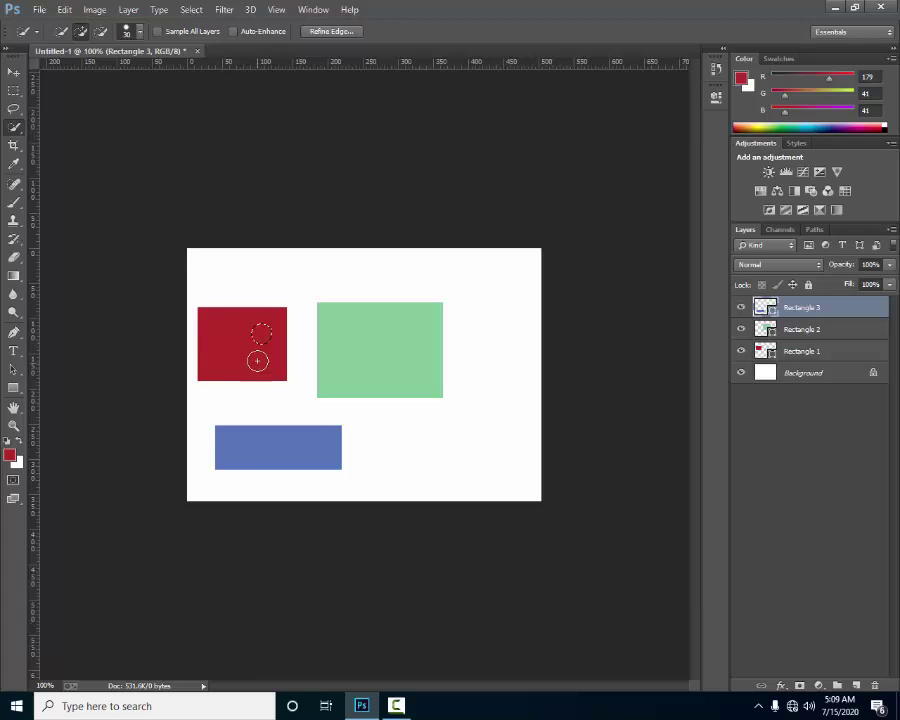
click(232, 352)
drag(260, 352, 269, 374)
key(alt)
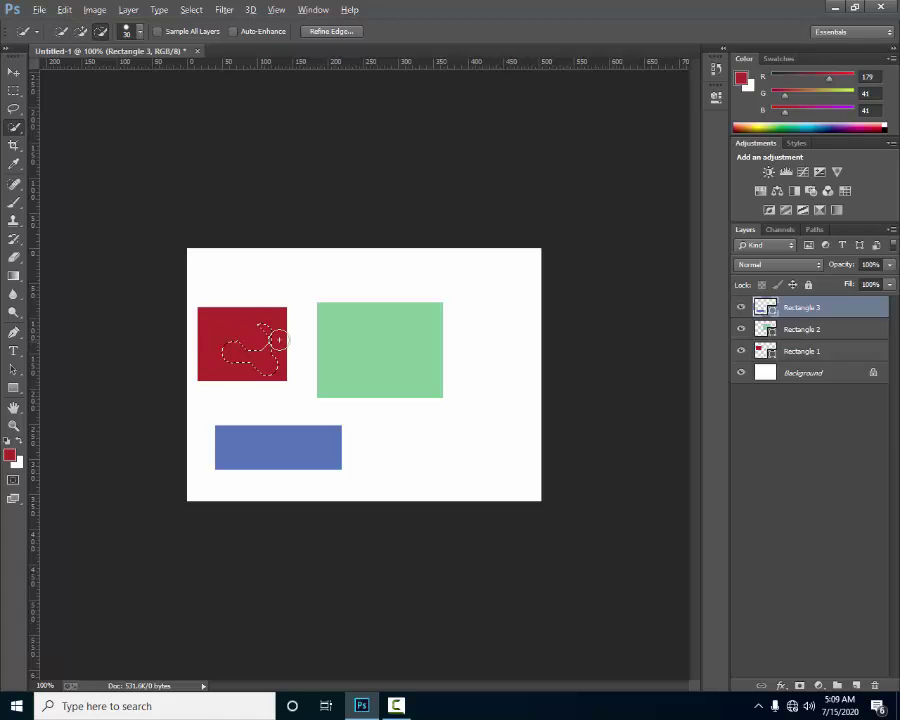
mouse_move(263, 342)
mouse_down()
mouse_move(257, 325)
mouse_move(271, 335)
mouse_up()
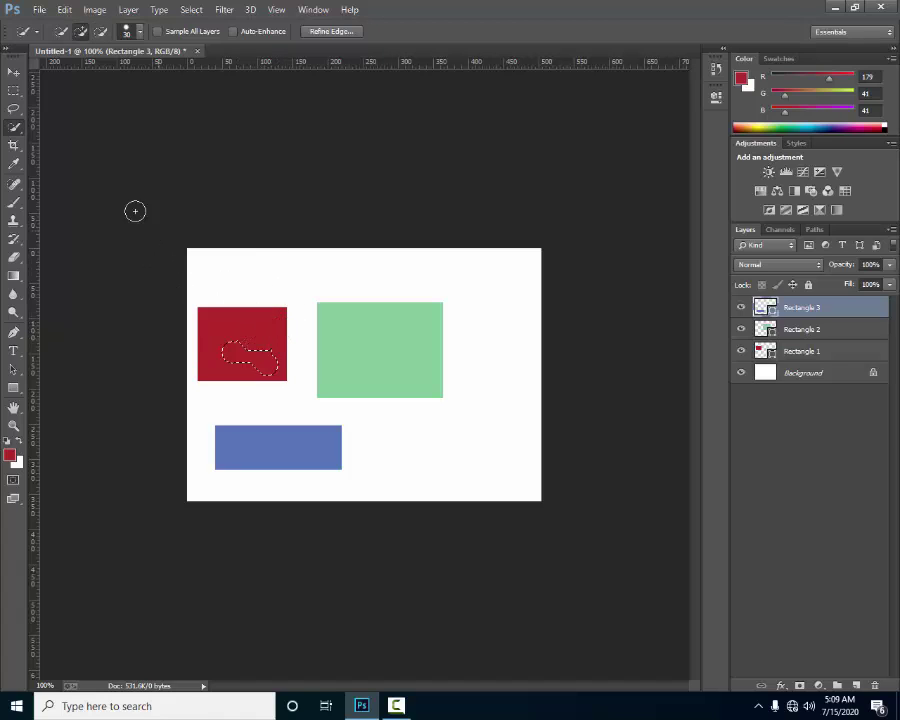
- Switch to the Magic Wand tool and try to select the red rectangle on the Rectangle 1 layer
right_click(20, 135)
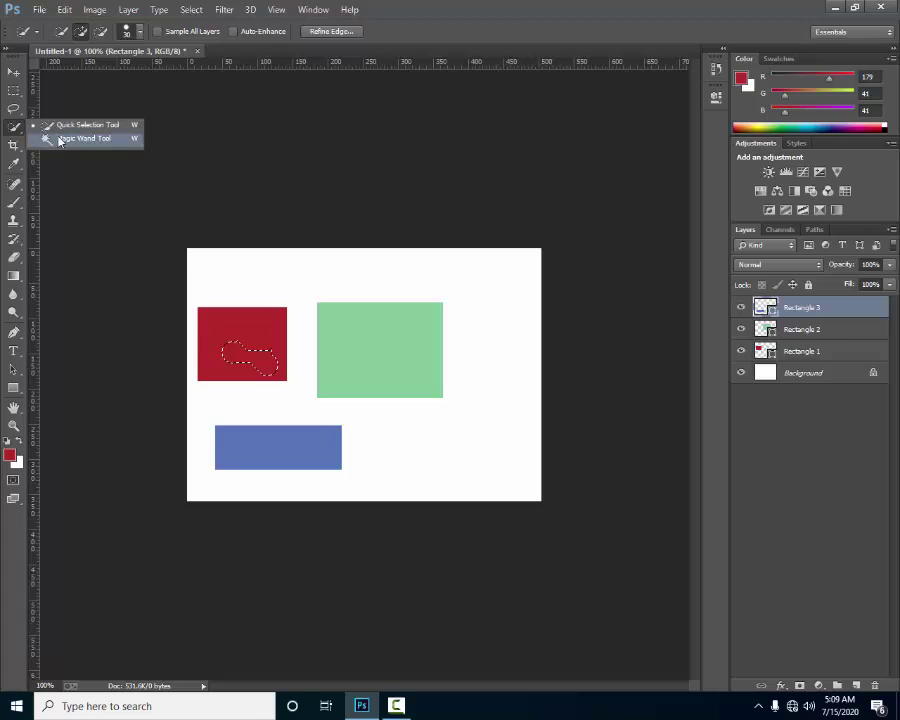
click(72, 142)
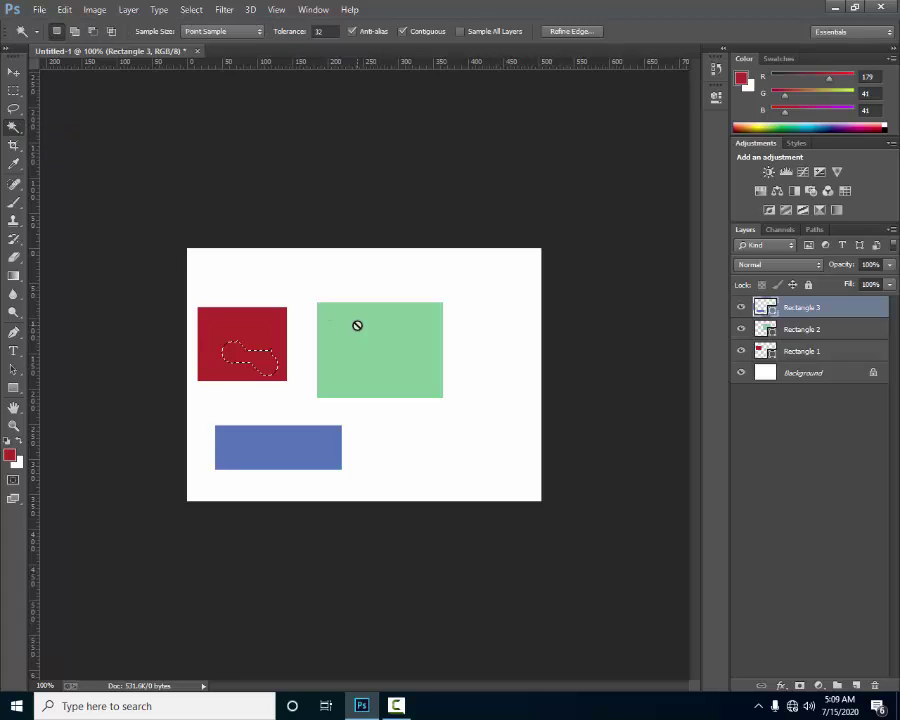
click(797, 446)
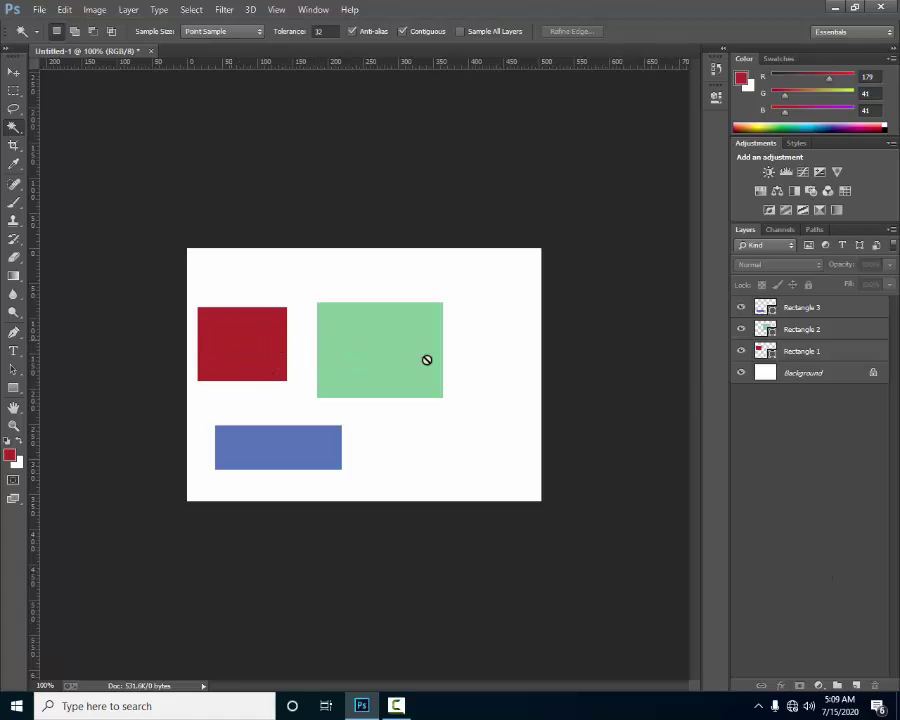
click(808, 350)
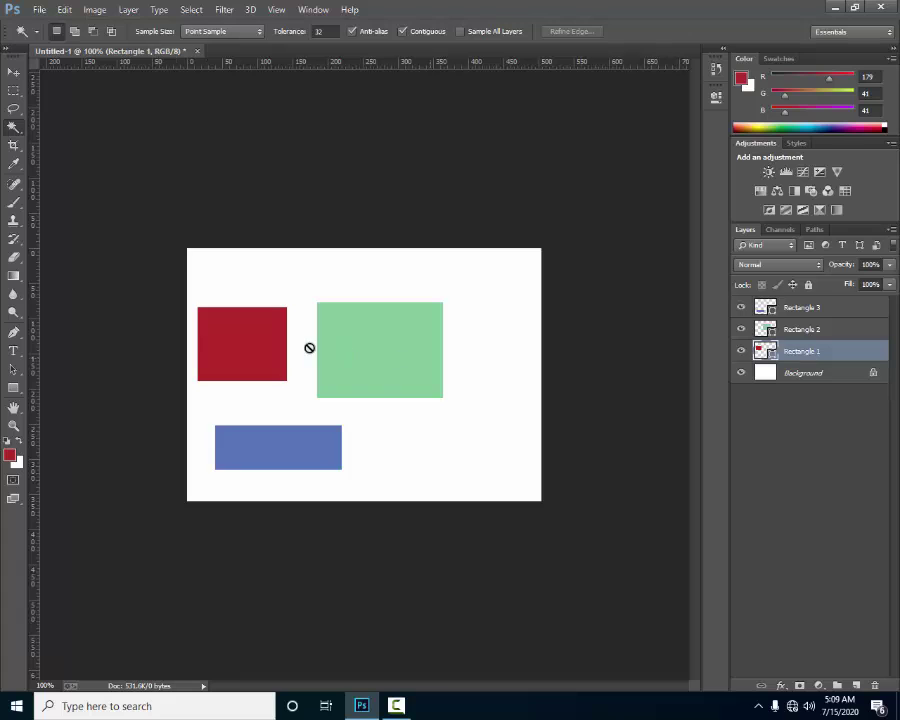
click(255, 336)
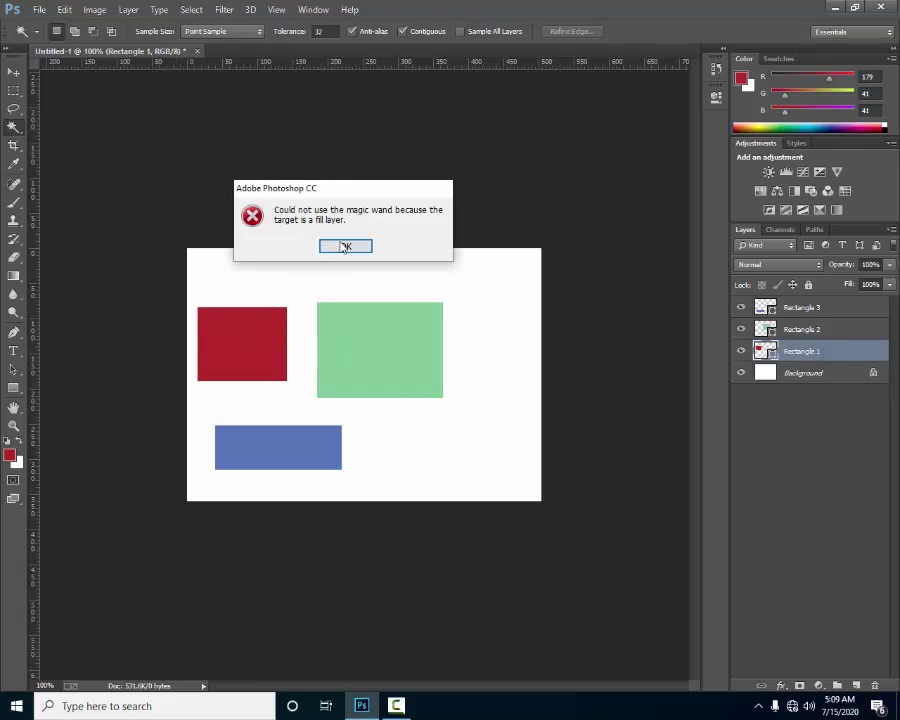
click(346, 245)
- Rasterize the Rectangle 1 layer and sample the red rectangle, followed by the green rectangle's area, with the Magic Wand
right_click(788, 352)
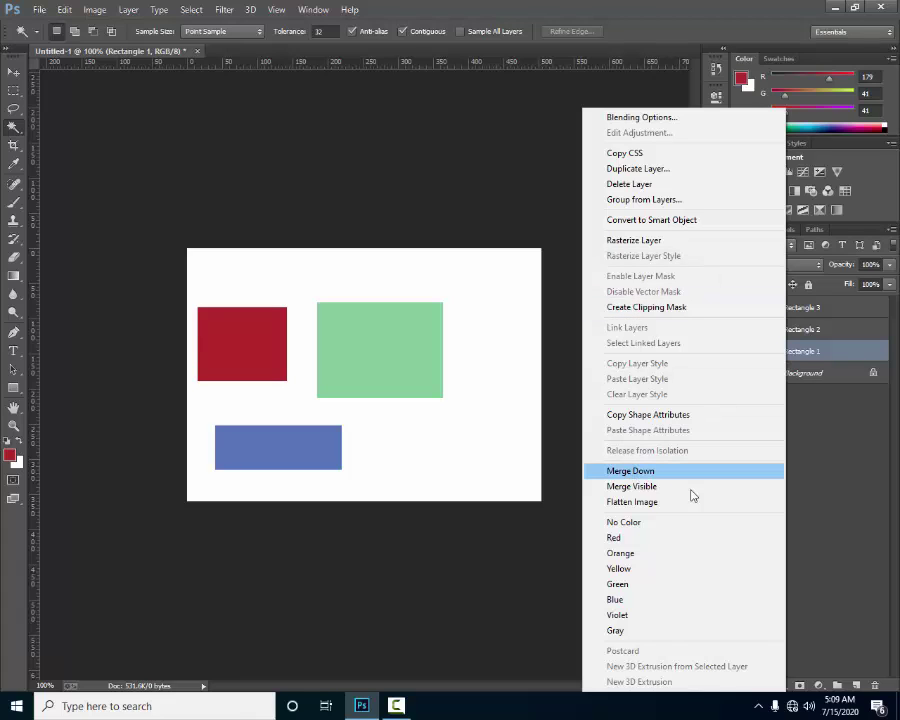
click(645, 241)
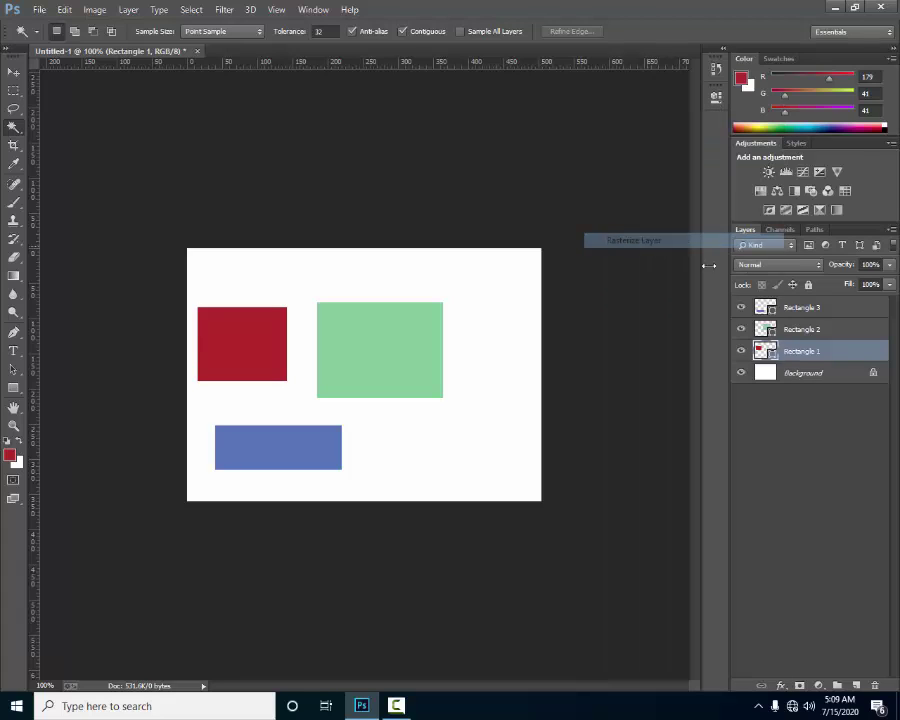
click(245, 342)
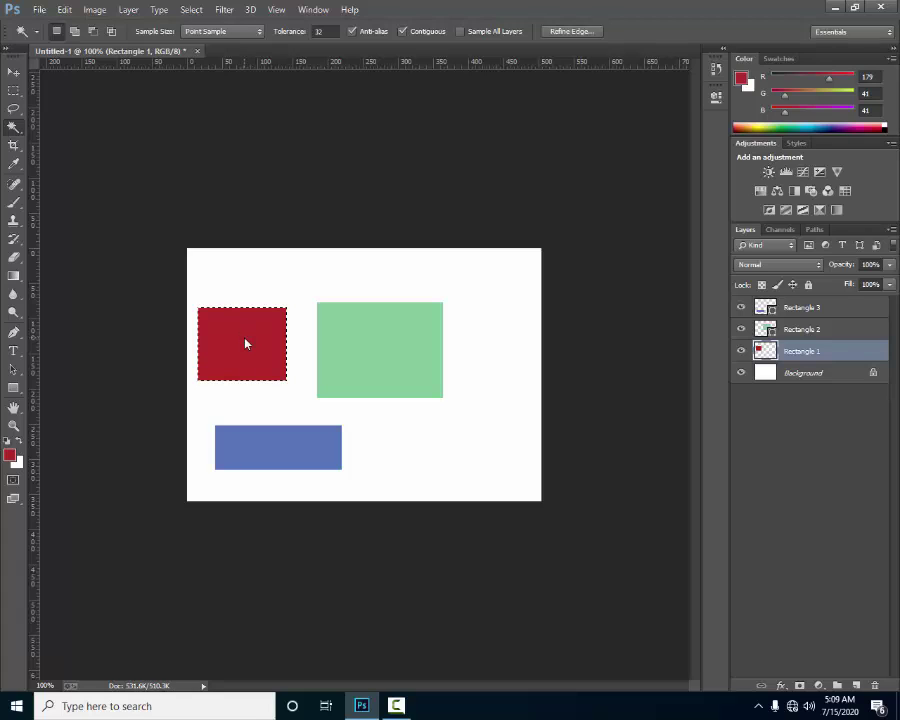
click(363, 347)
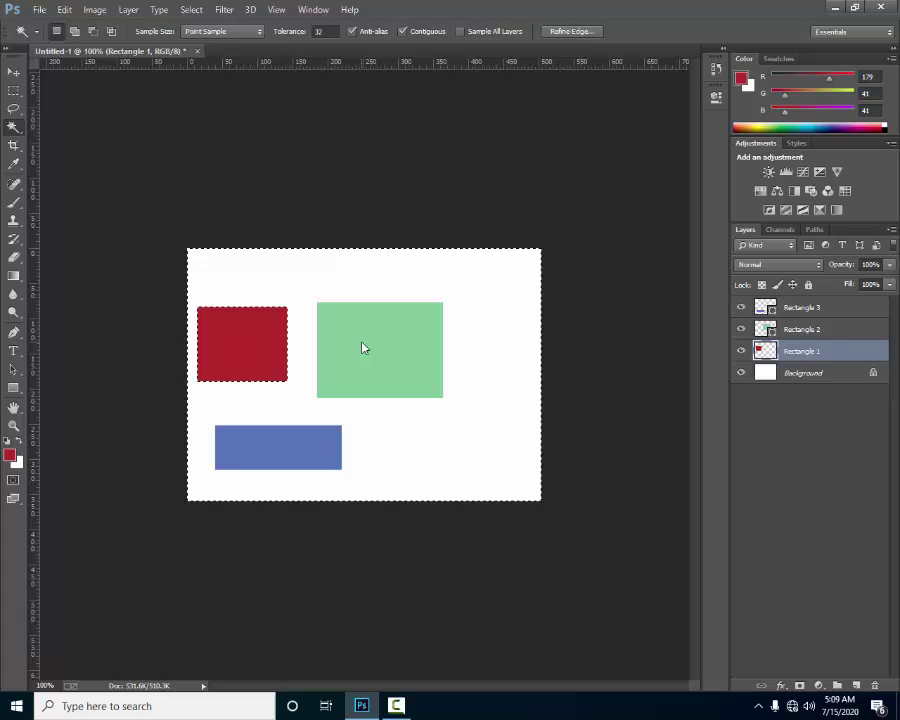
- Clear the selection and merge the layers Rectangle 1 through Rectangle 3 into one layer
click(844, 442)
click(817, 358)
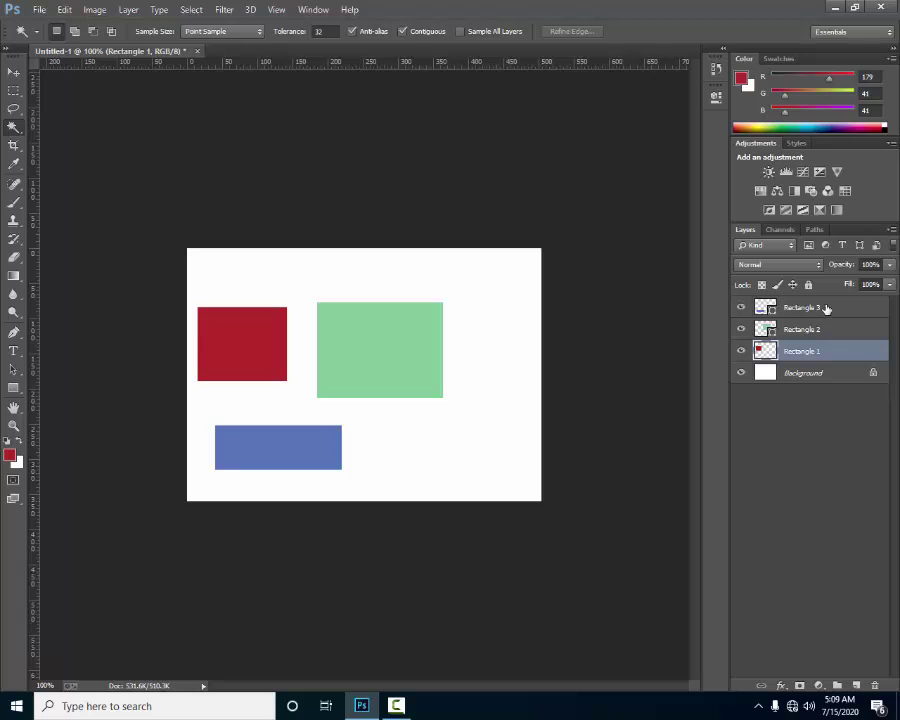
shift+click(826, 309)
key(ctrl+e)
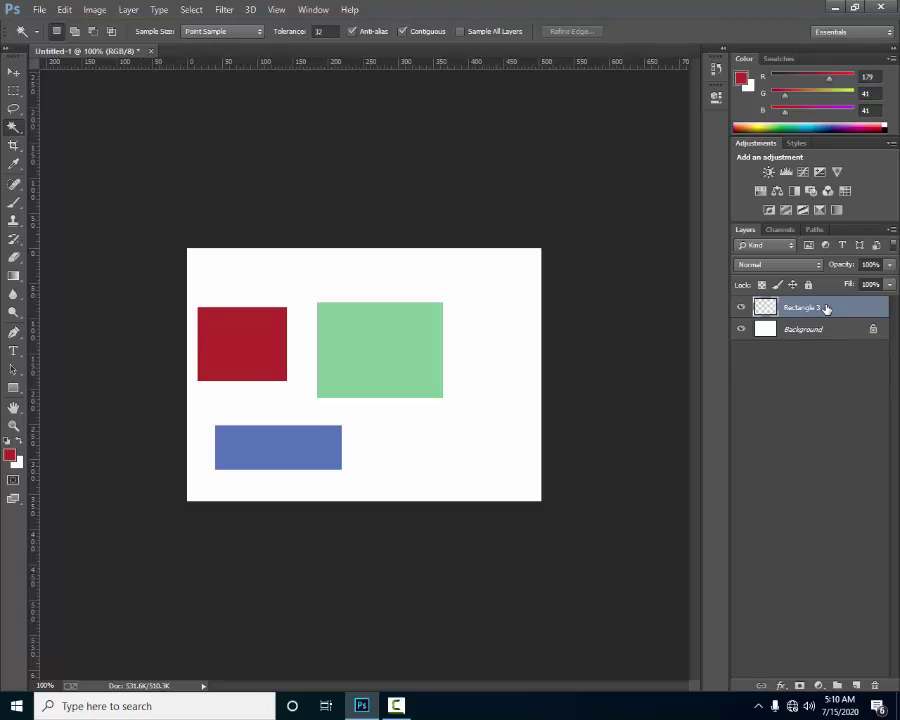
- Select the green and blue rectangles in turn with the Magic Wand, extend the selection to all three rectangles, and deselect
click(392, 364)
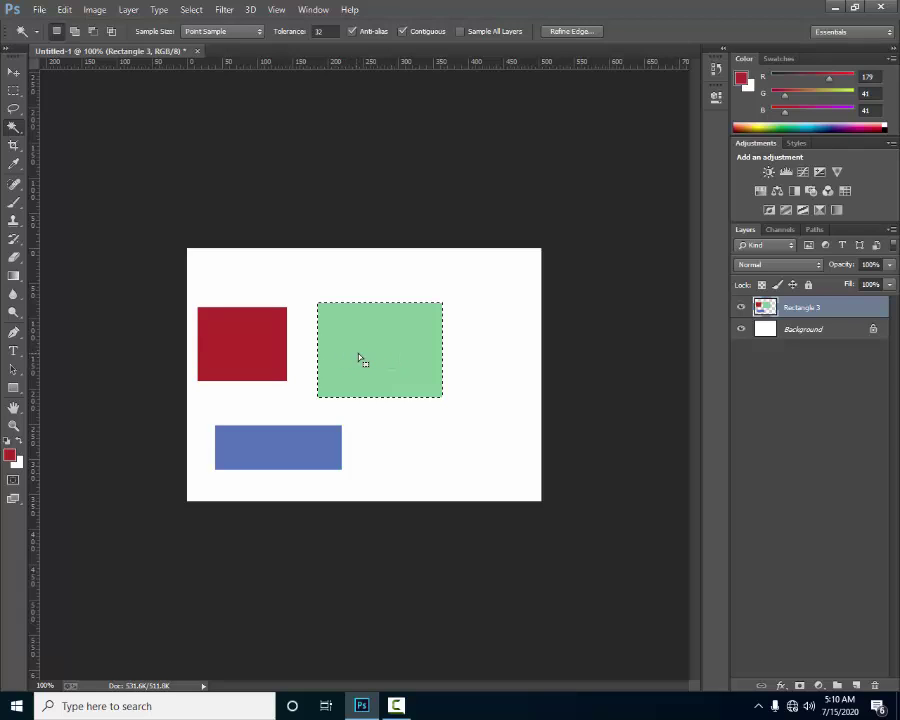
click(295, 454)
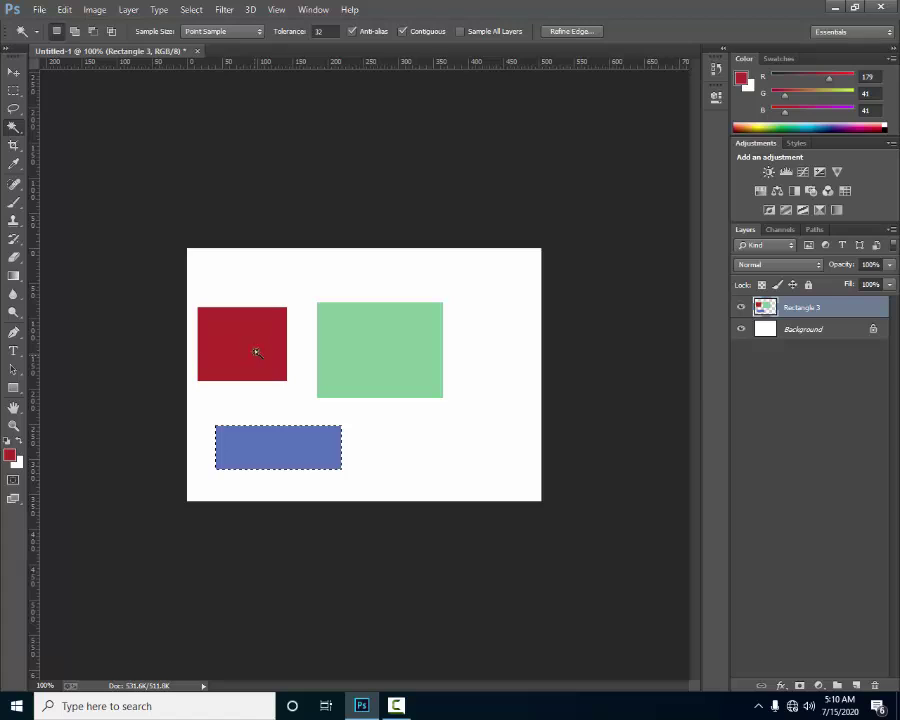
key(shift)
shift+click(376, 354)
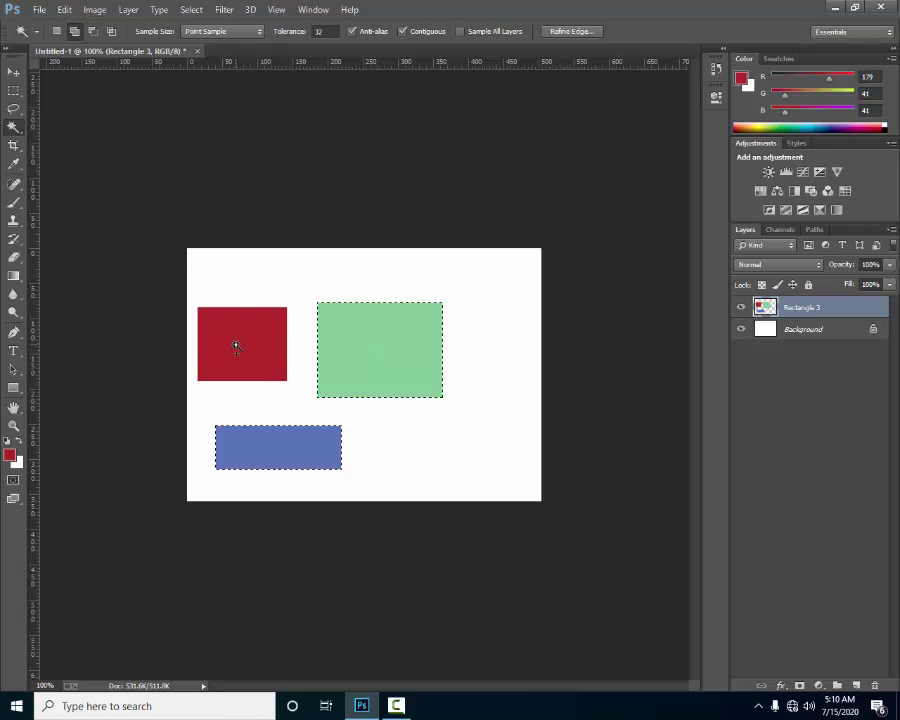
shift+click(235, 345)
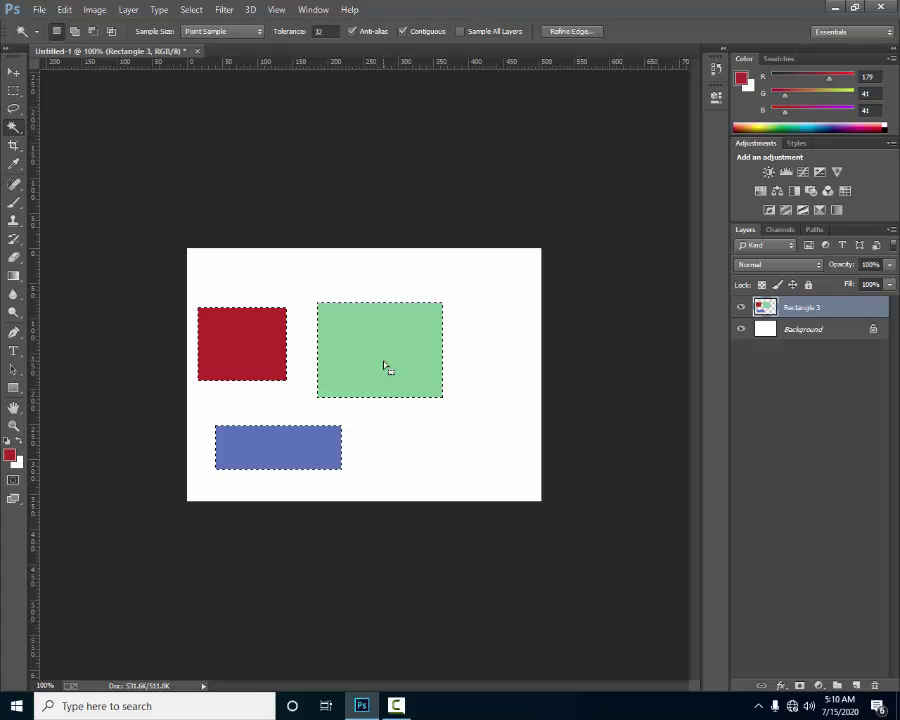
key(ctrl+d)
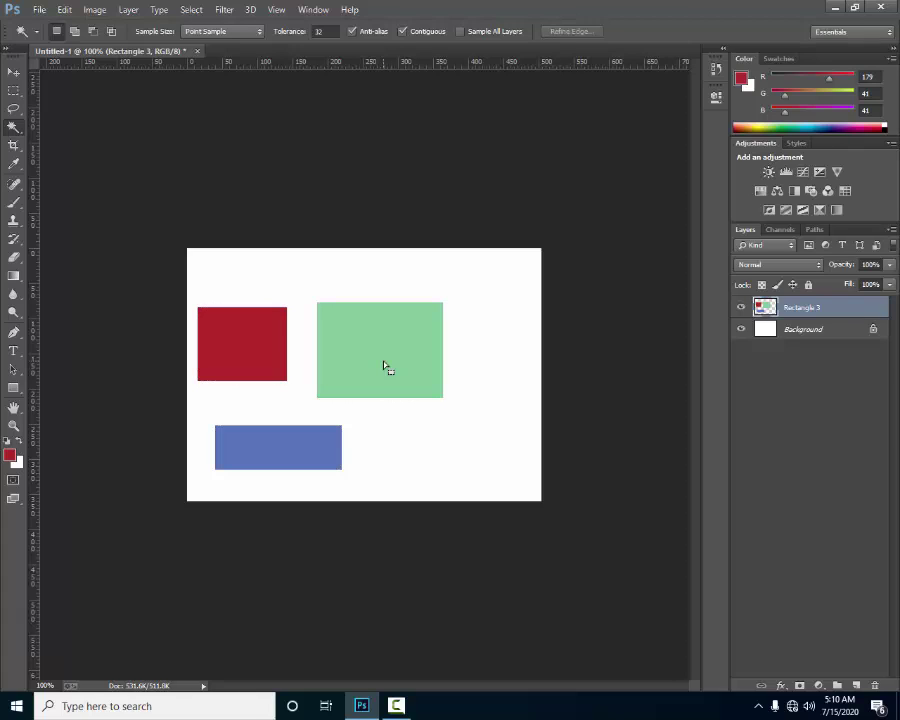
- Select the red, green and blue rectangles together with the Quick Selection tool, then clear the selection
right_click(13, 126)
click(74, 125)
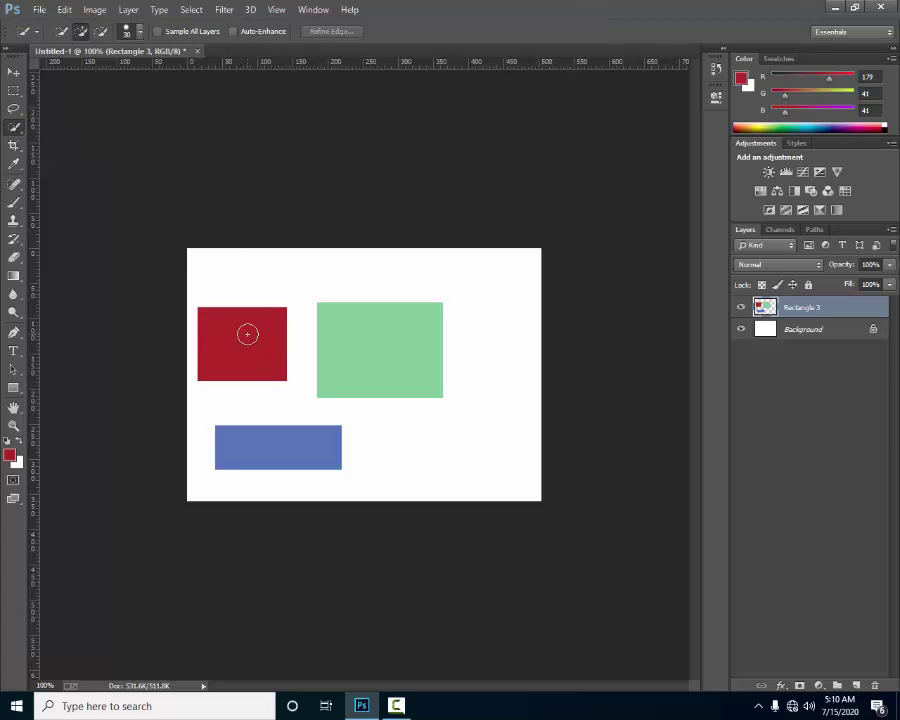
click(247, 333)
click(362, 341)
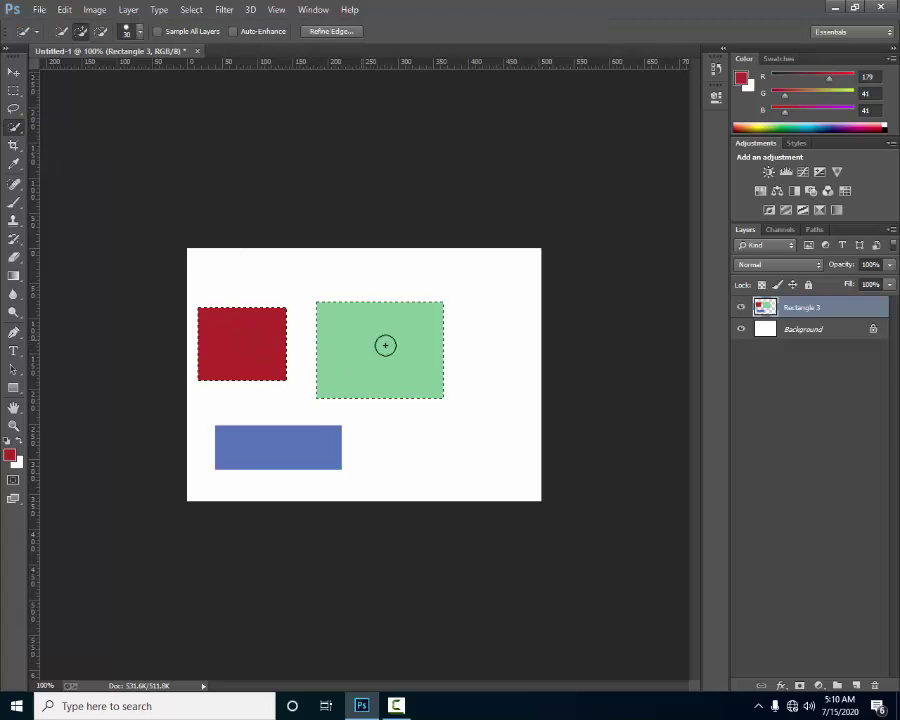
click(267, 453)
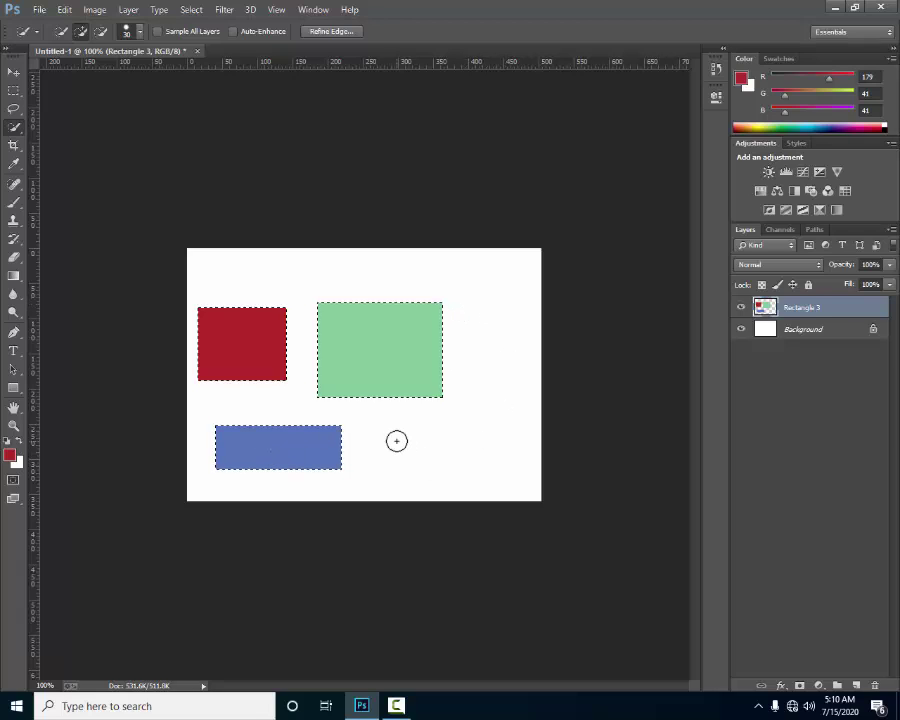
key(ctrl+d)
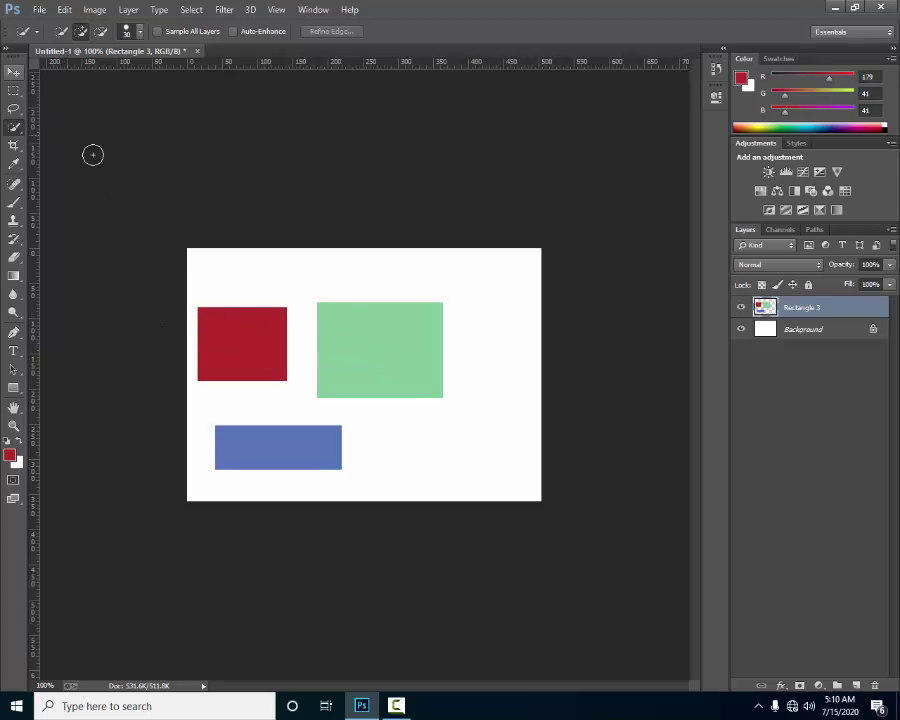
- Start a crop by lowering the canvas's upper edge, then set the crop ratio to 100 : 100
click(14, 145)
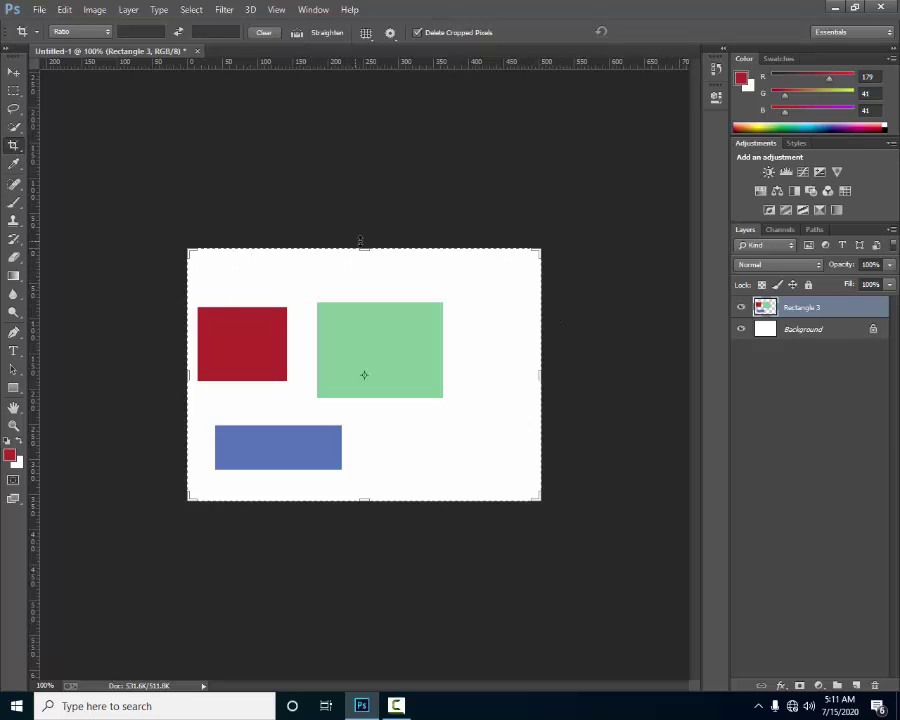
drag(370, 368, 382, 256)
click(128, 34)
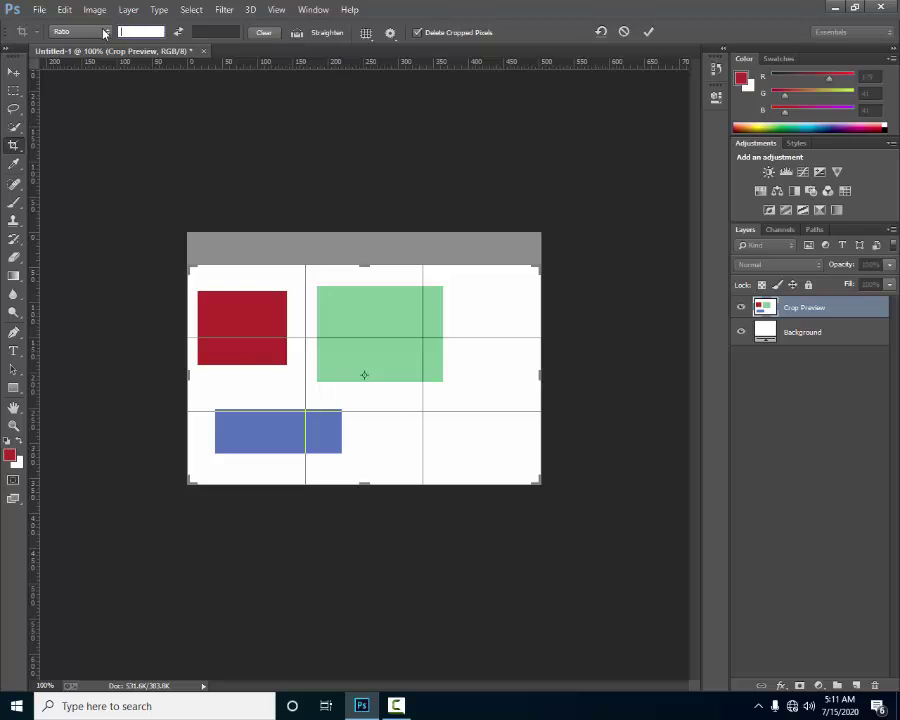
click(229, 32)
click(138, 32)
text(100)
key(Tab)
text(100)
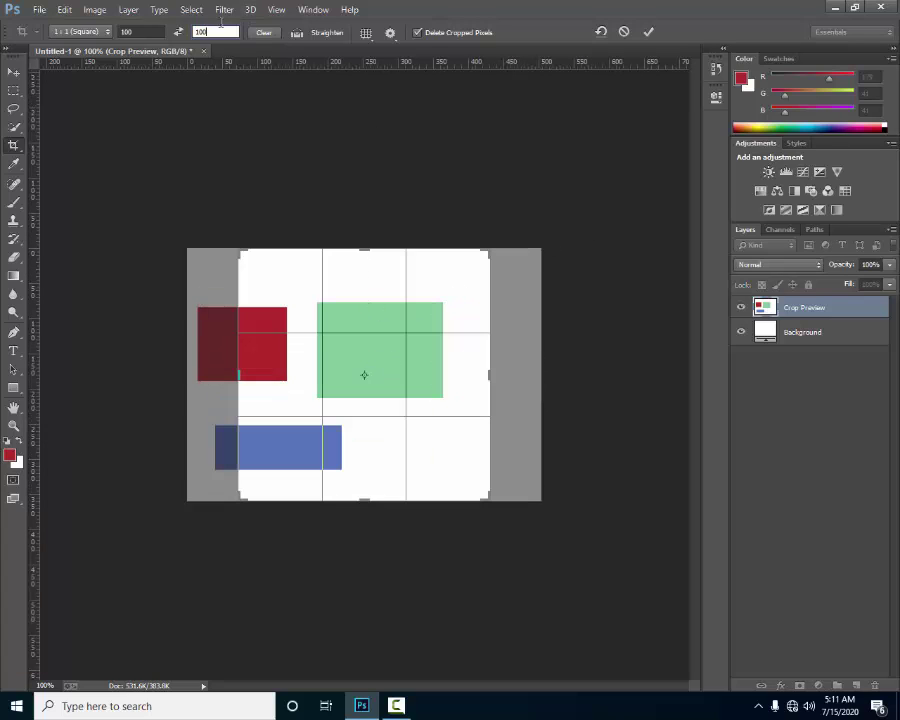
- Change the crop ratio to 100 : 45 and apply the crop
click(179, 33)
text(4)
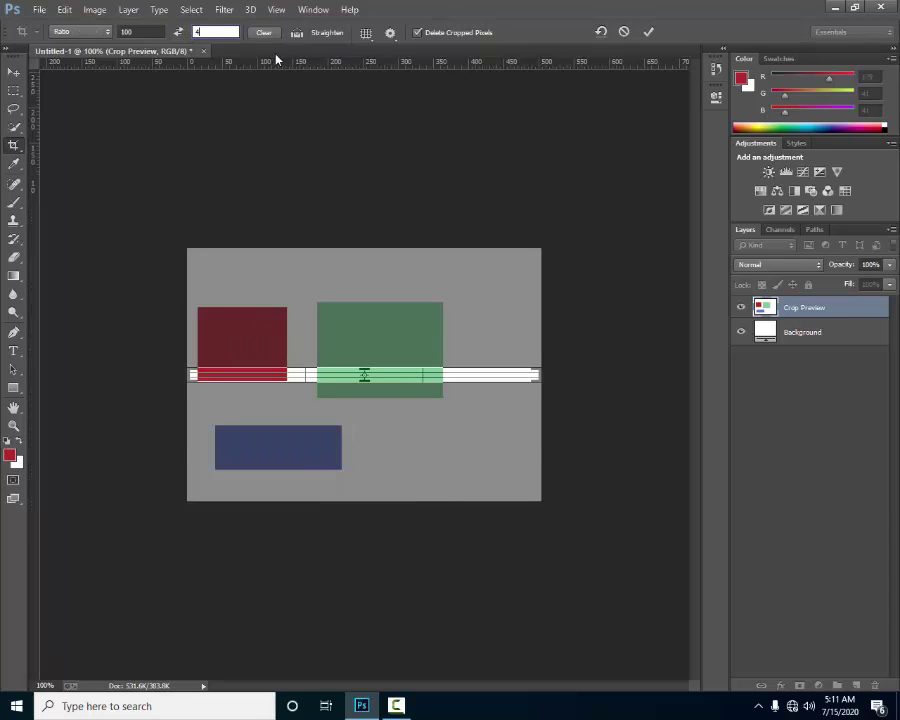
text(5)
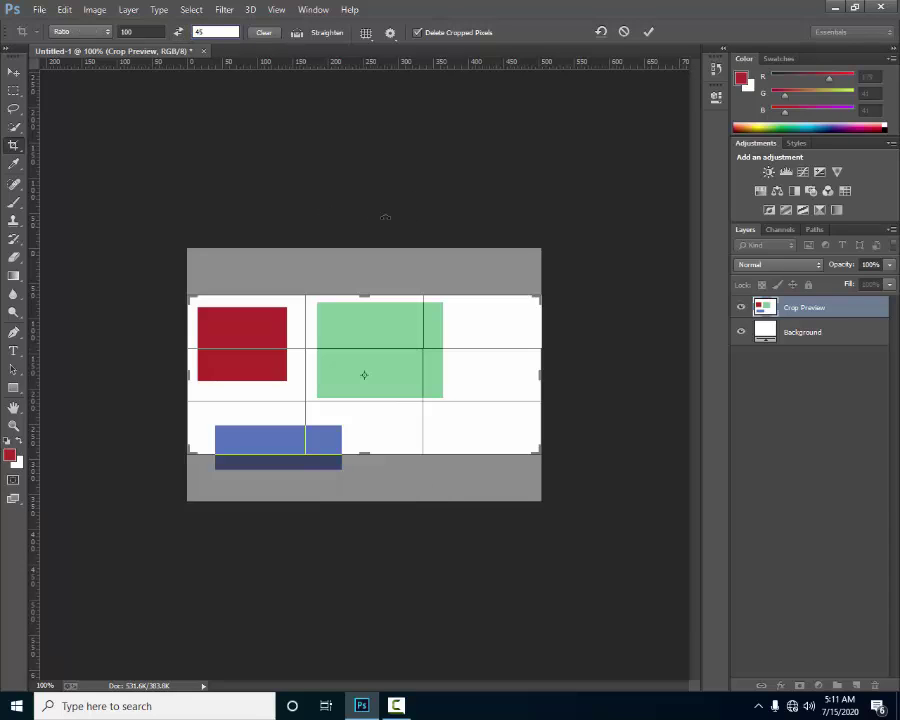
click(178, 36)
text(455)
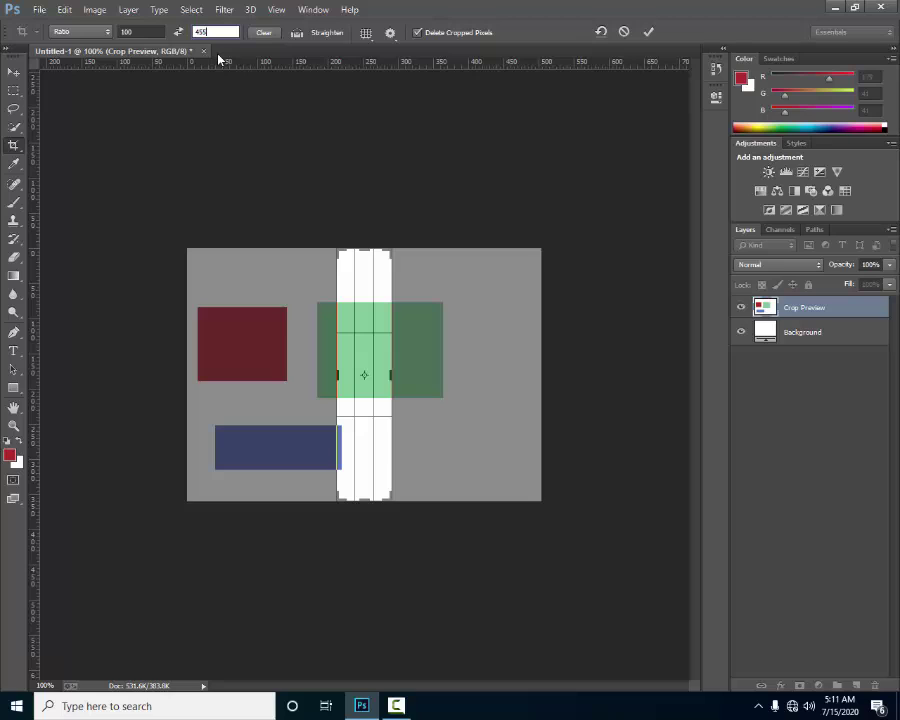
key(BackSpace)
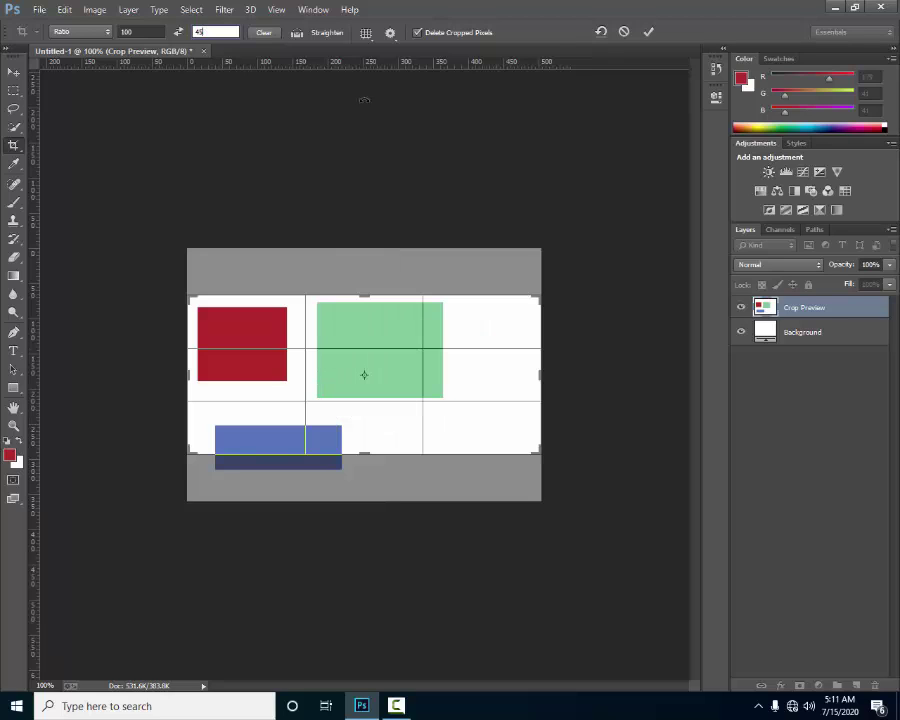
click(649, 33)
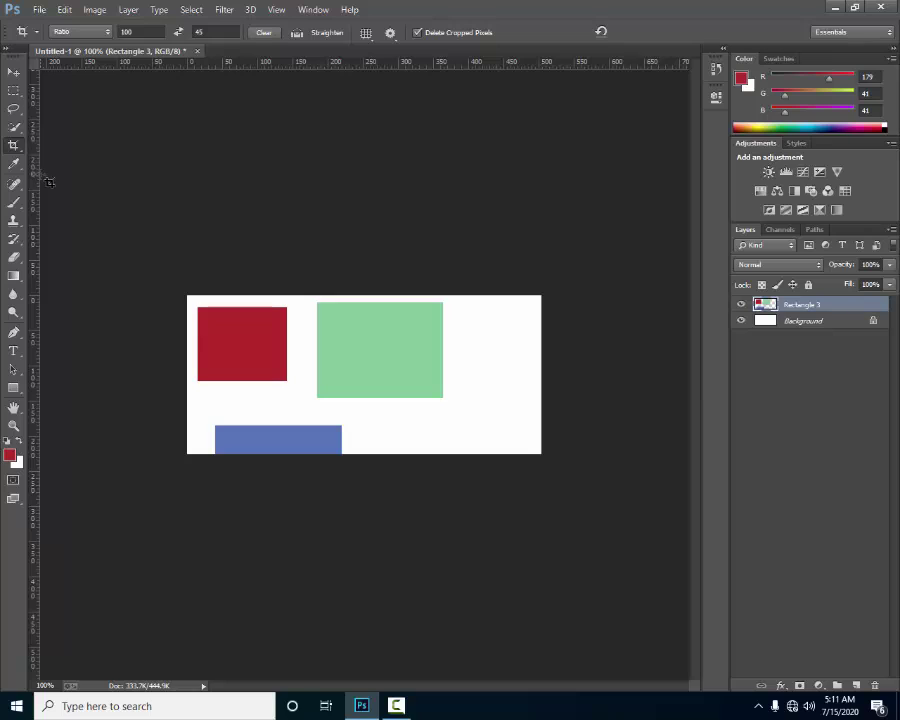
- Draw one slice around the red rectangle and another around the green rectangle with the Slice tool
click(13, 145)
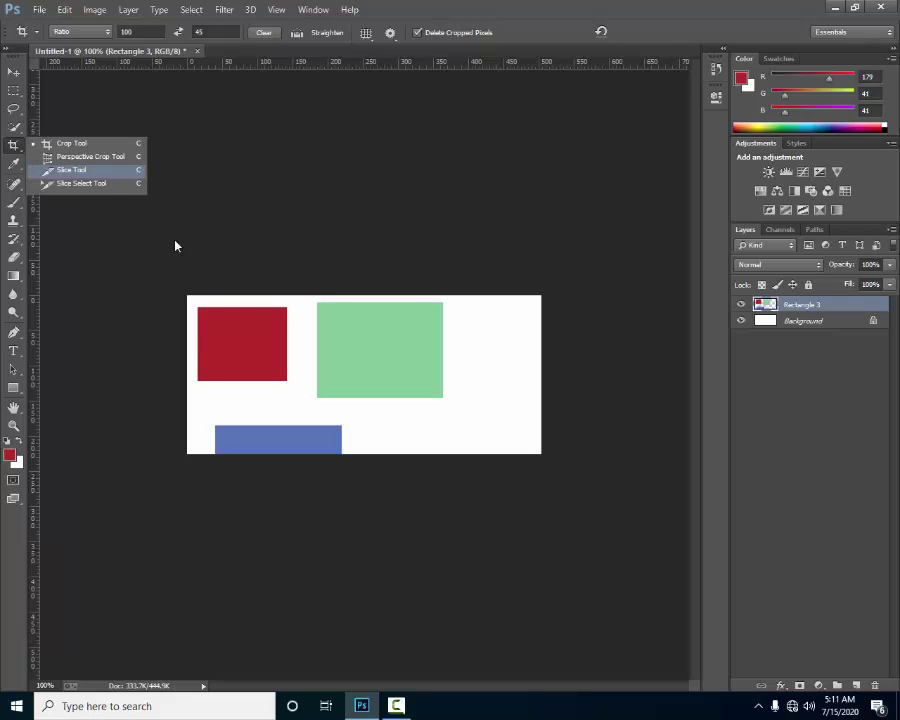
key(Return)
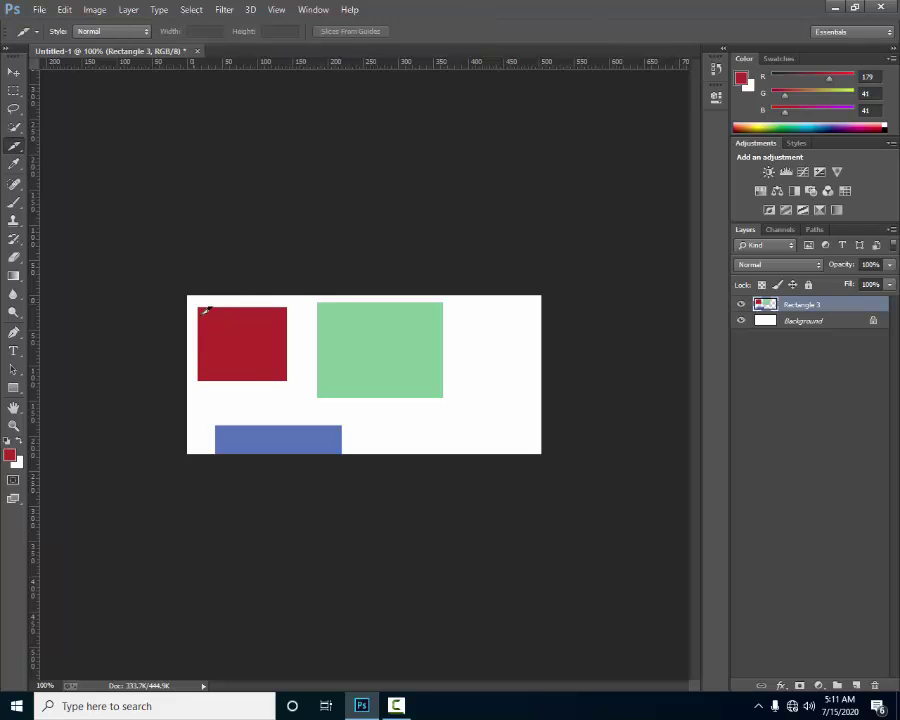
drag(204, 309, 296, 381)
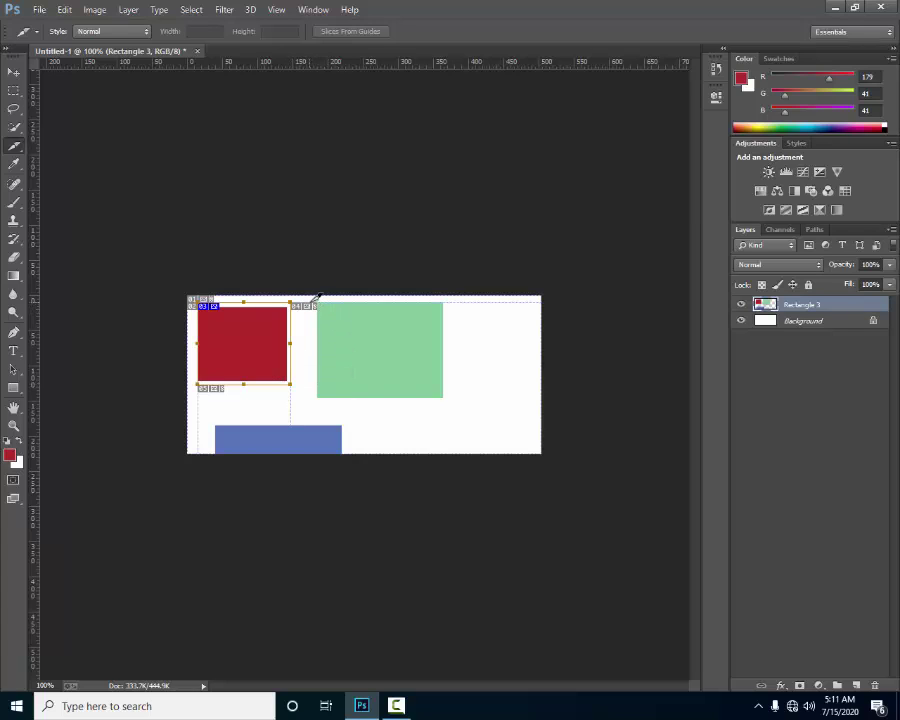
drag(467, 396, 306, 297)
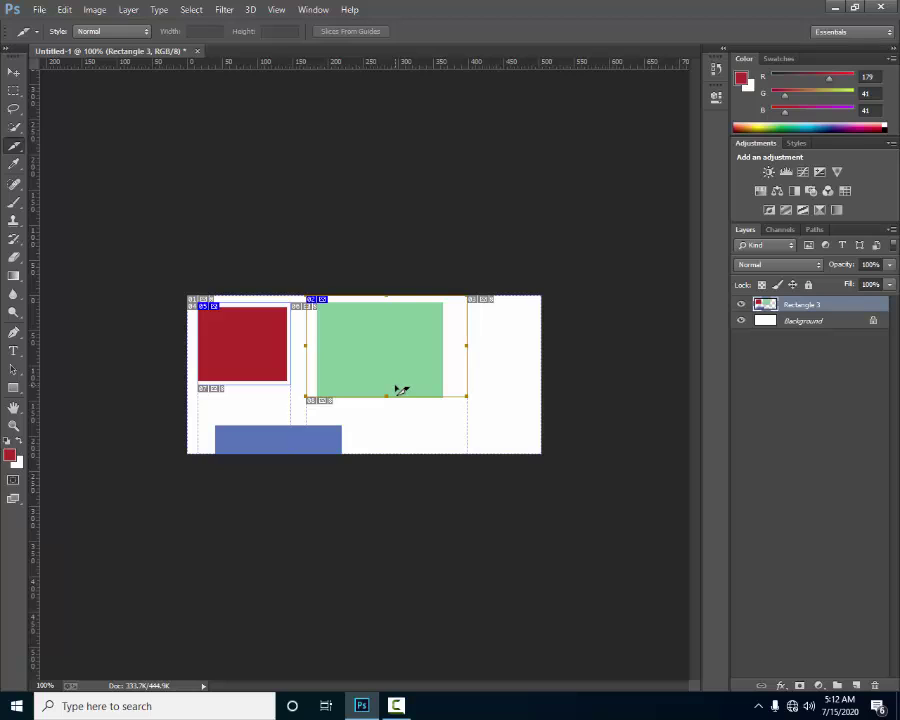
- Create a 229 × 144 pixel document from the Clipboard preset and paste the copied green rectangle area into it
key(ctrl+n)
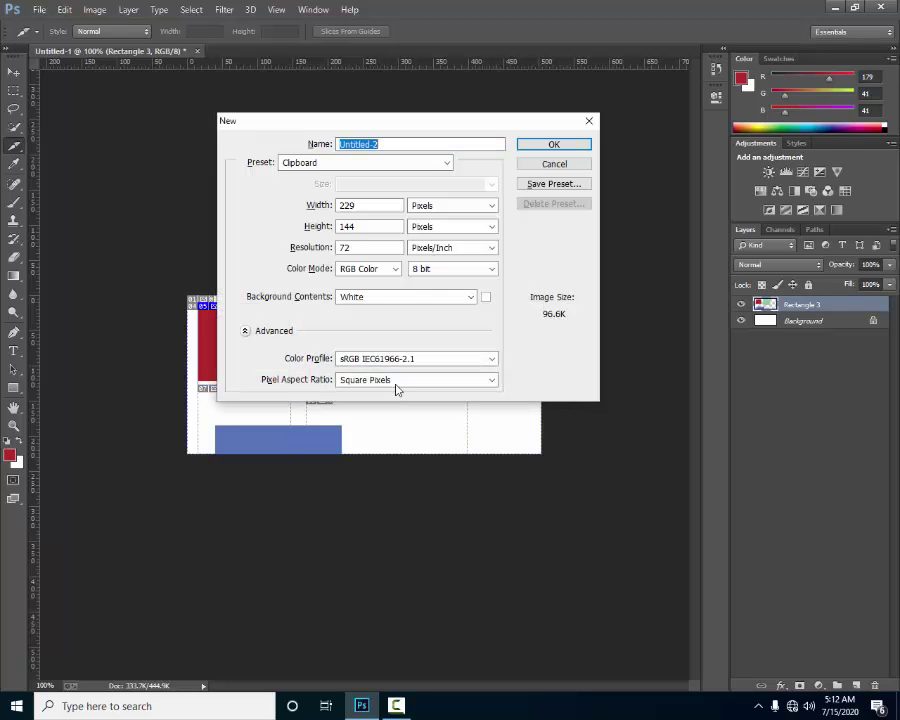
click(555, 164)
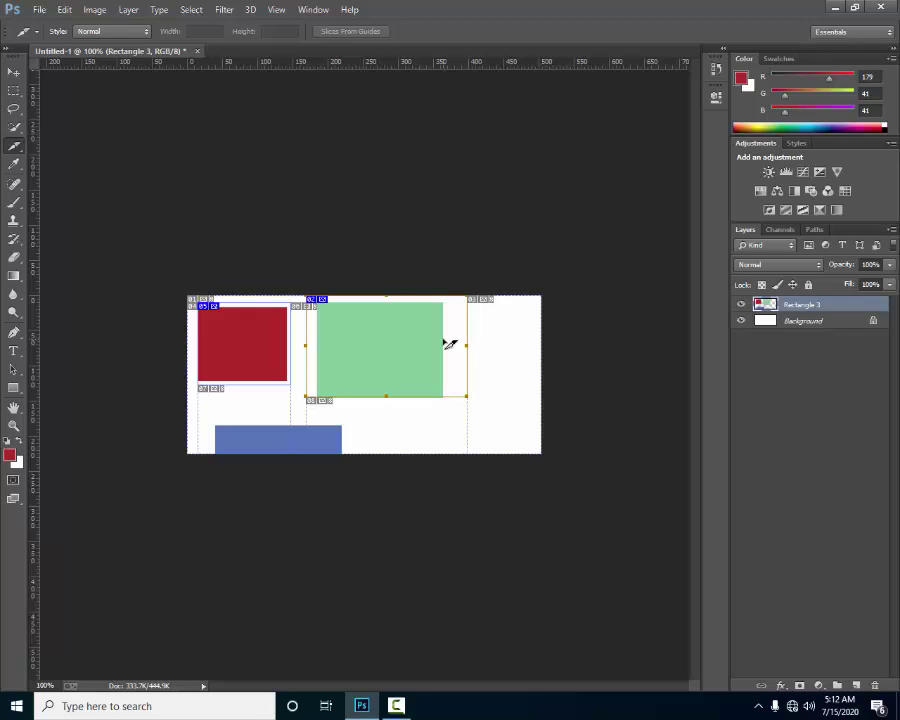
key(ctrl+n)
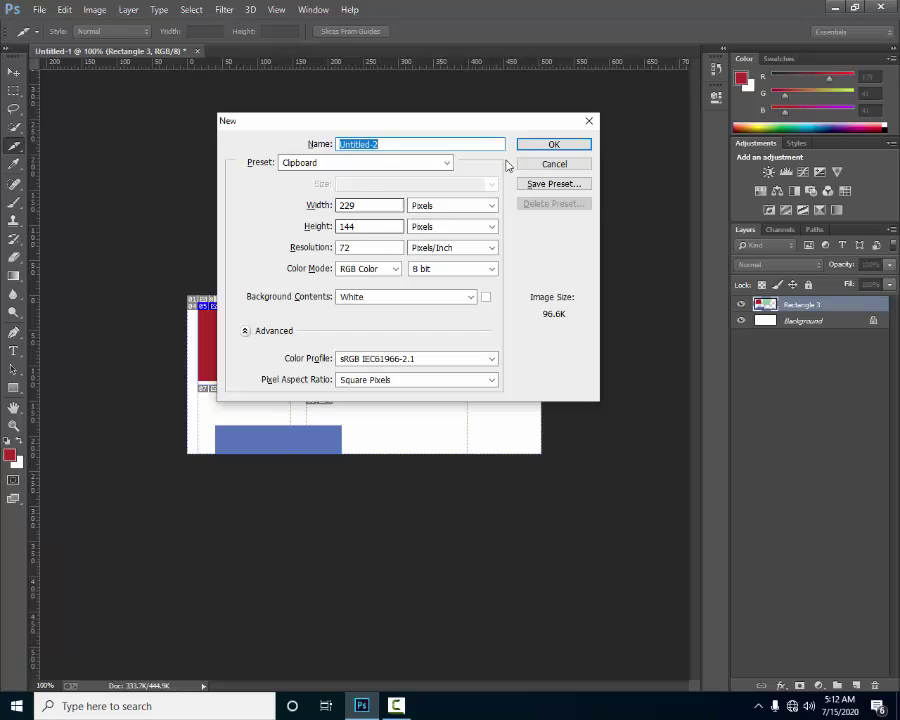
key(Tab)
key(Return)
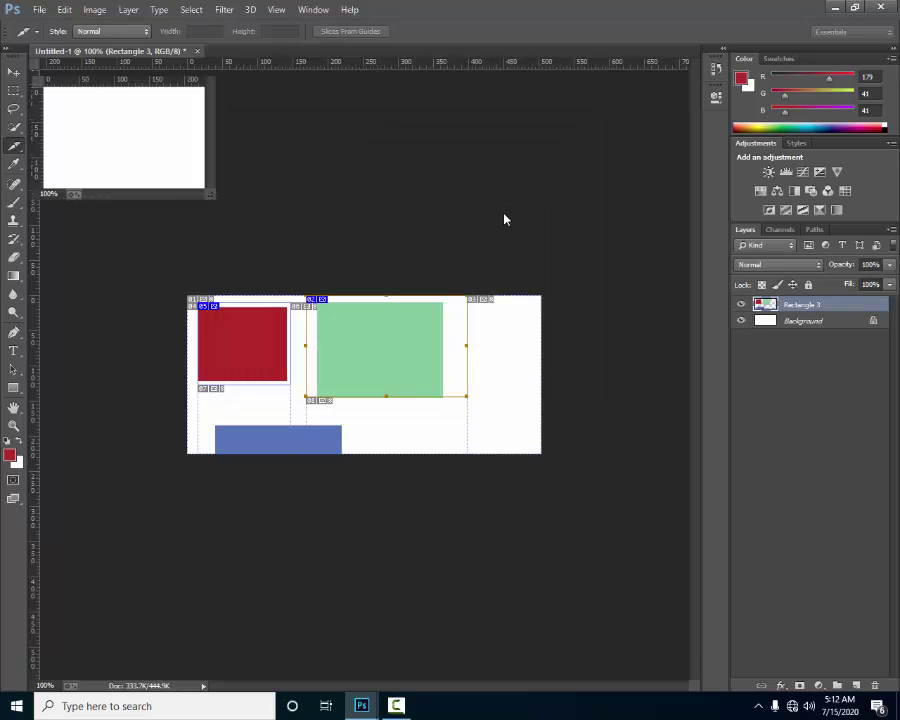
key(ctrl+v)
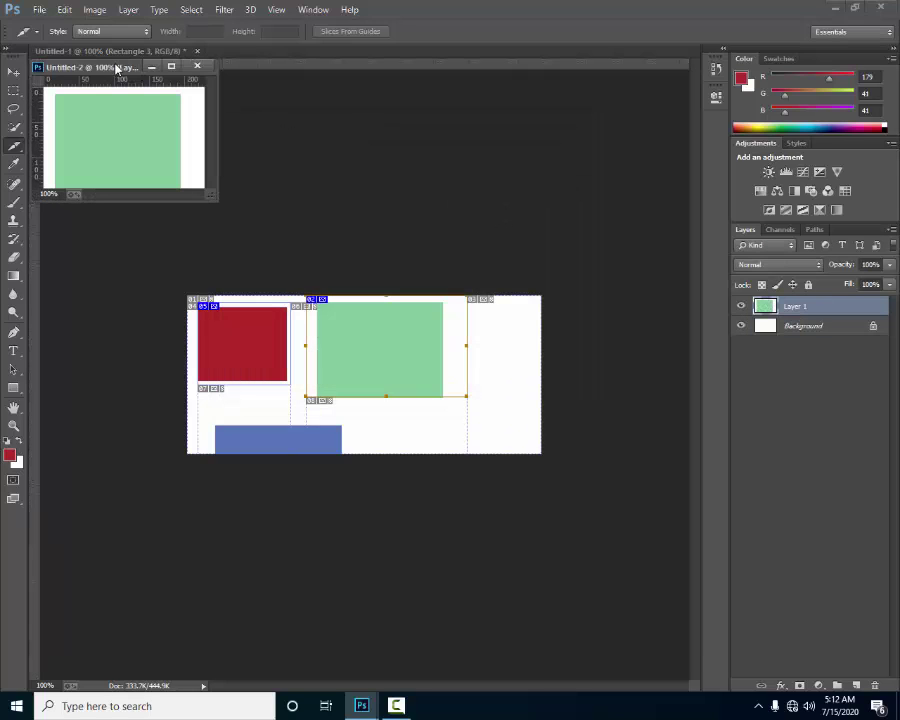
- Dock Untitled-2 beside Untitled-1 to compare the two documents, then close Untitled-2 without saving
drag(117, 68, 363, 60)
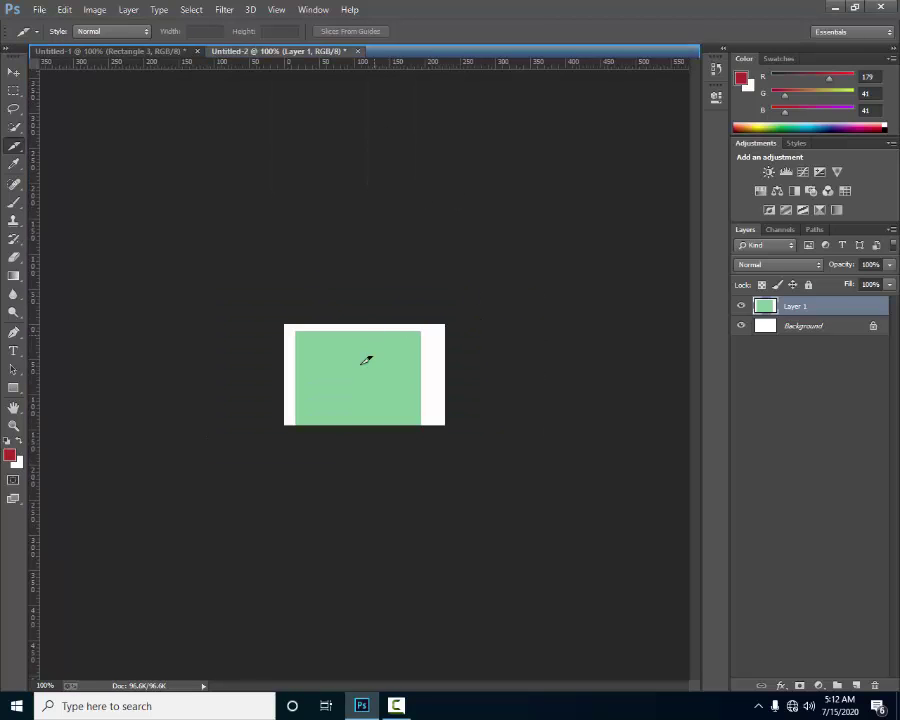
click(177, 52)
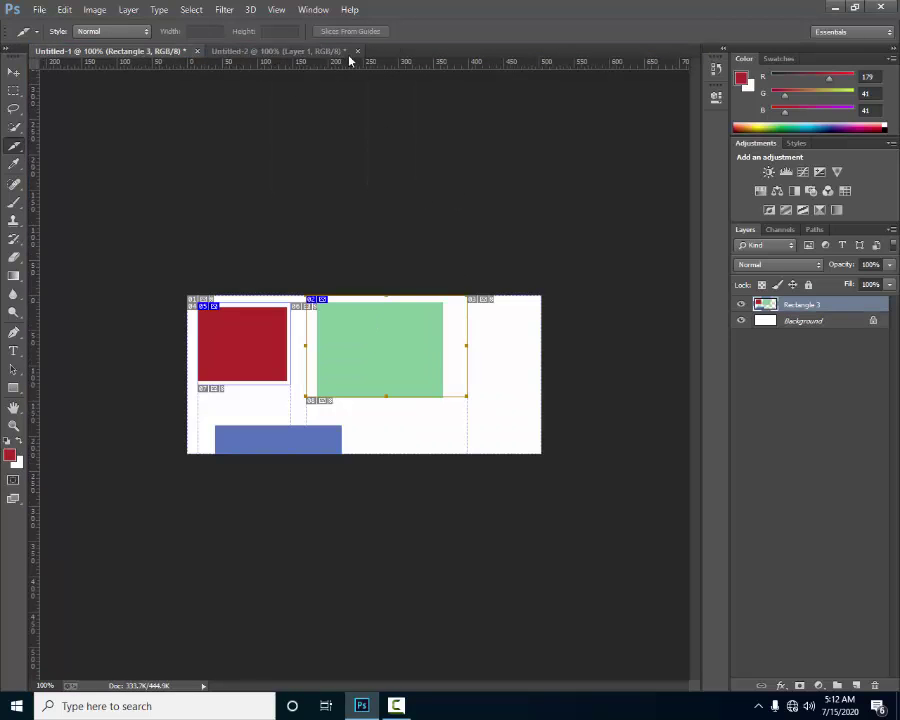
click(284, 52)
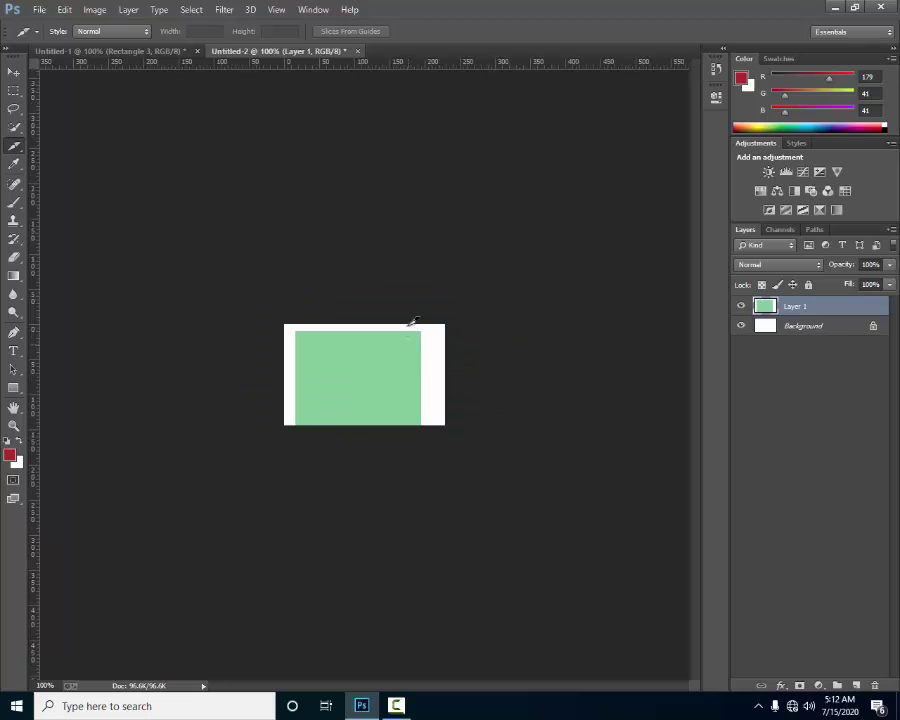
click(181, 51)
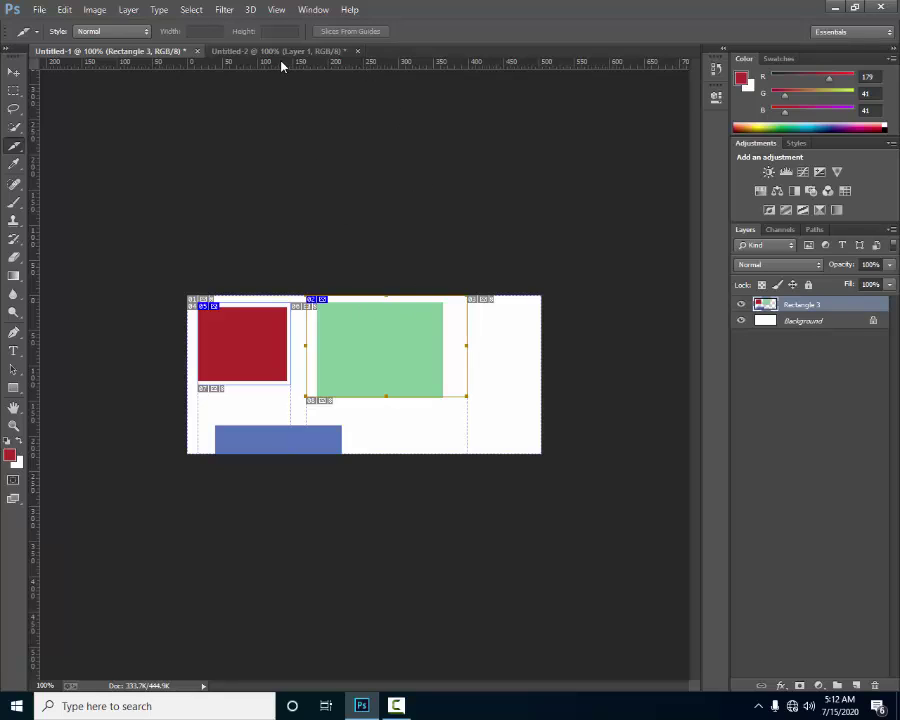
click(358, 51)
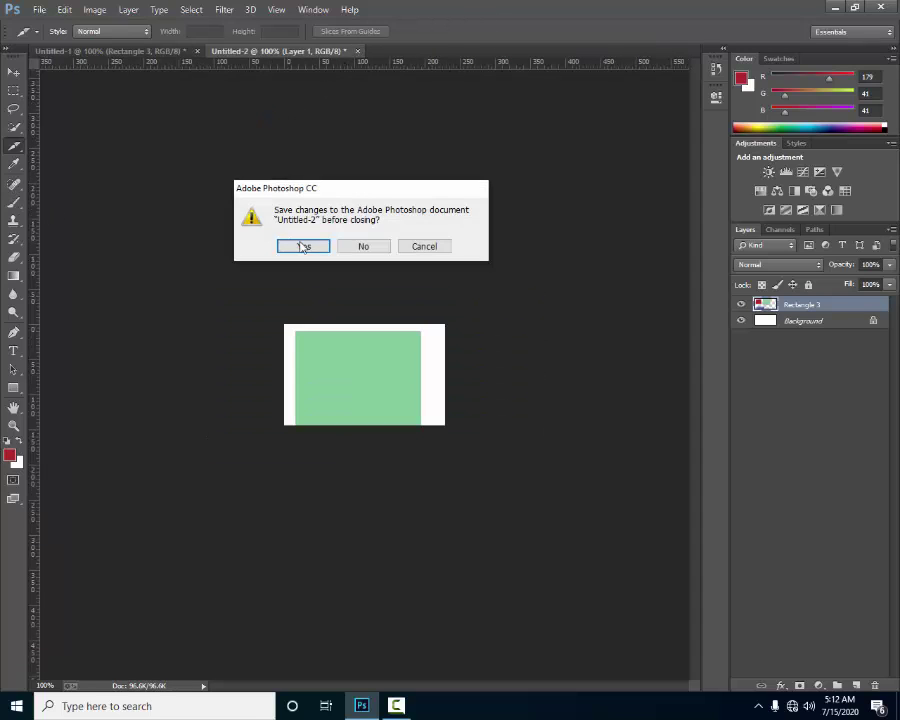
click(362, 246)
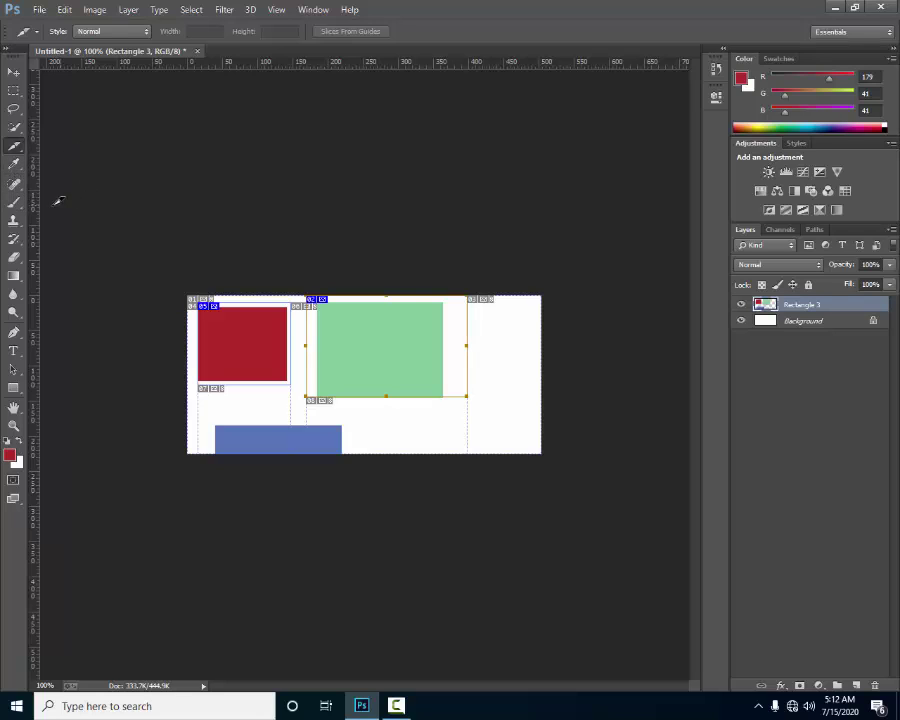
- Sample the green rectangle's colour as the foreground colour with the Eyedropper tool
click(13, 164)
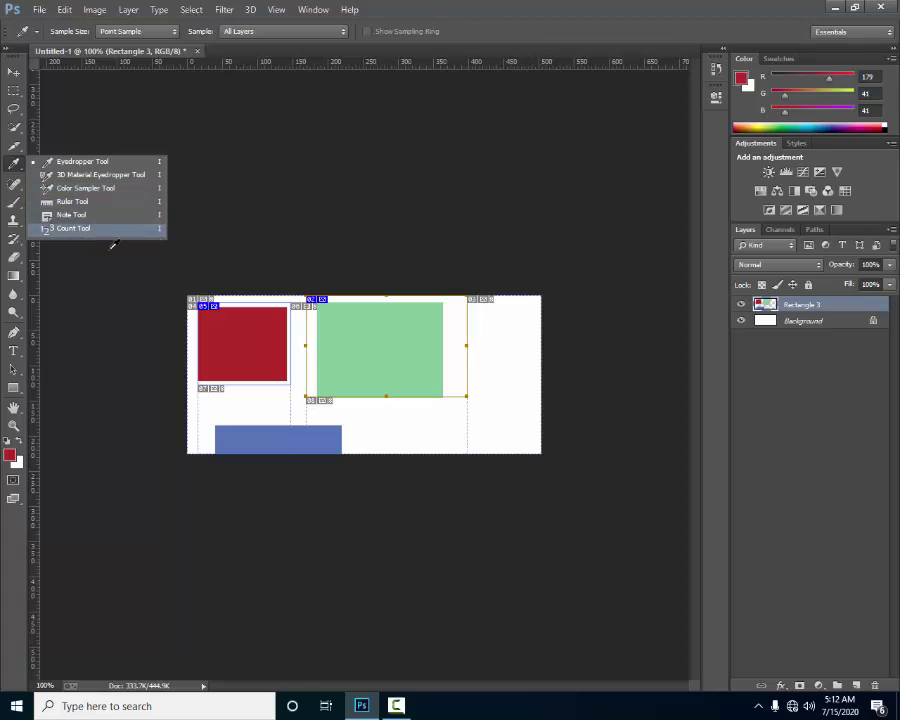
click(386, 345)
click(381, 352)
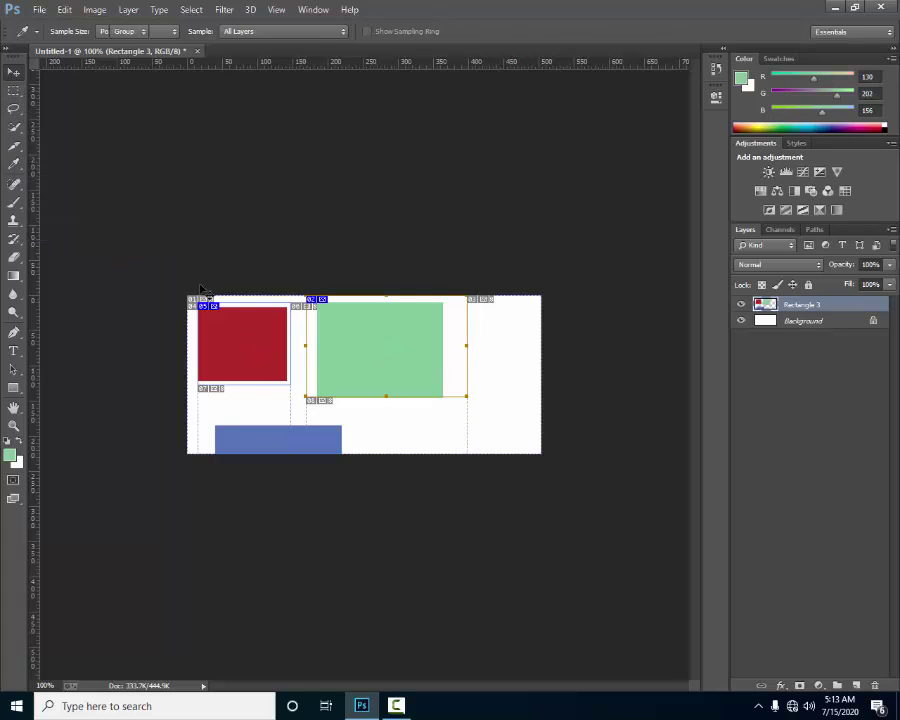
- Step back through the slices, the crop and the multi-rectangle selection, then clear the selection around the red rectangle
click(13, 72)
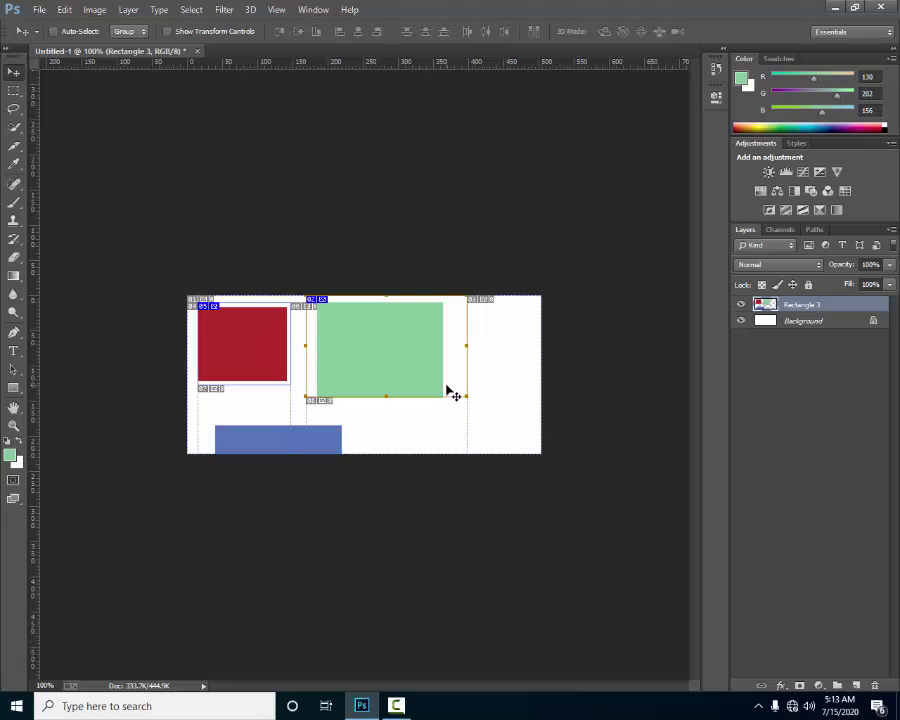
key(ctrl+alt+z)
key(ctrl+alt+z)
key(ctrl+alt+z)
key(ctrl+alt+z)
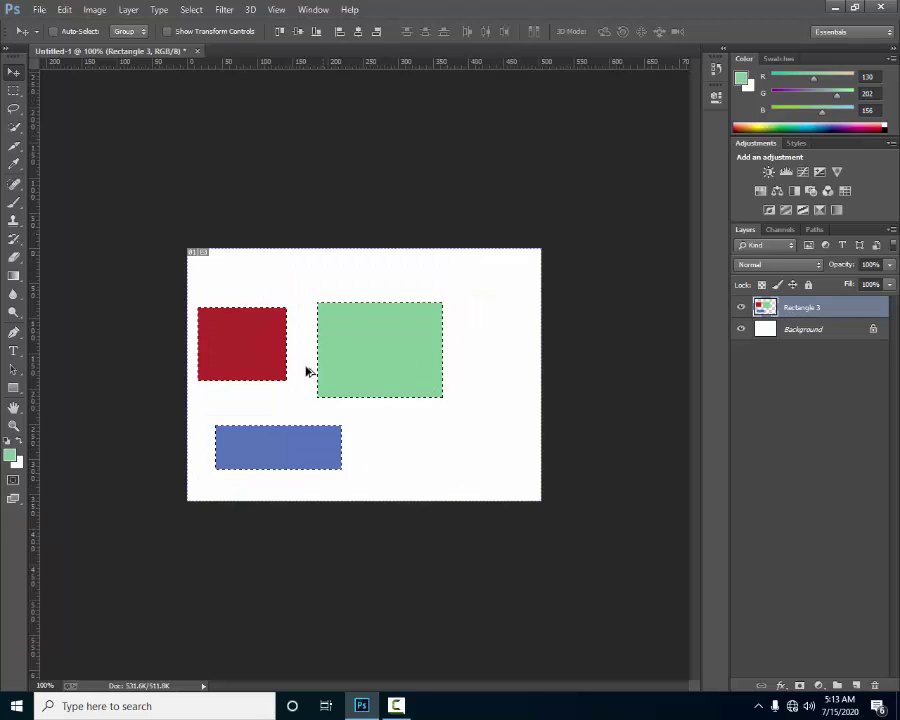
key(ctrl+alt+z)
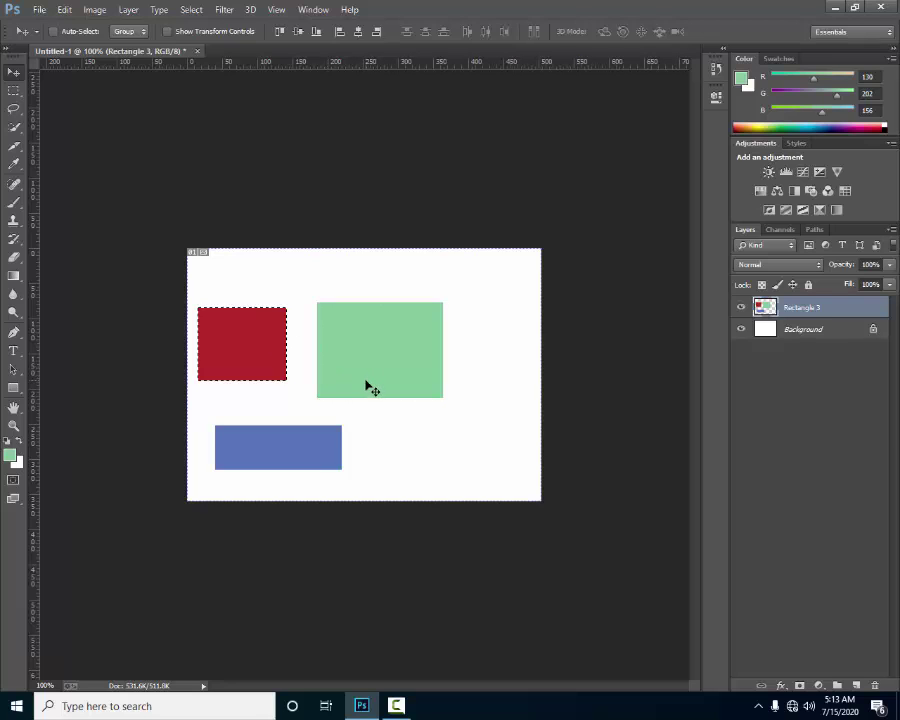
key(ctrl+s)
click(406, 430)
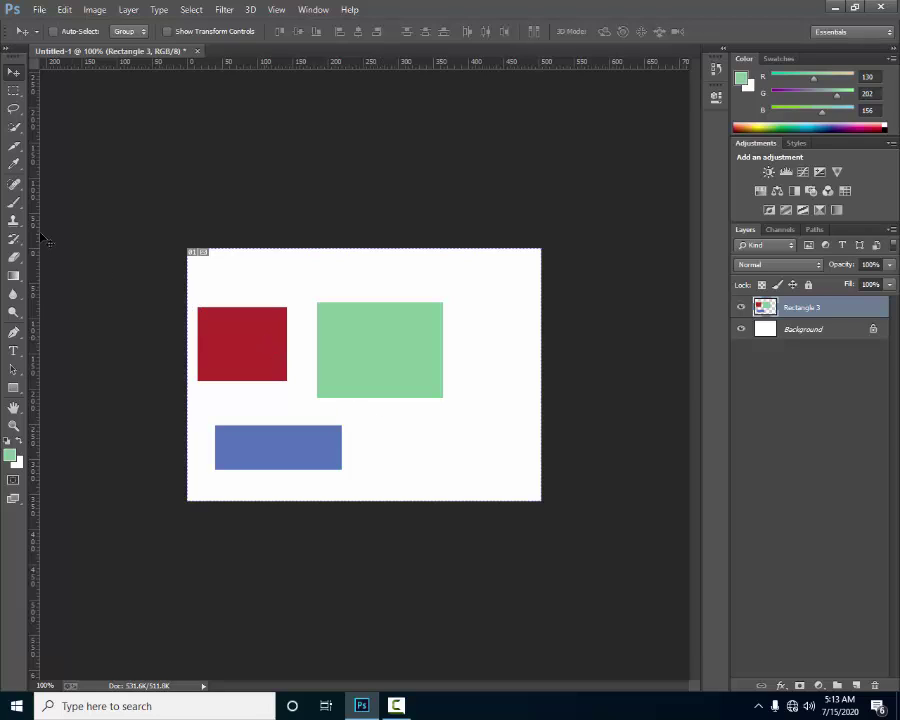
- Sample the red, green and blue rectangles' colours in turn with the Eyedropper, checking the red in the foreground Color Picker
click(13, 164)
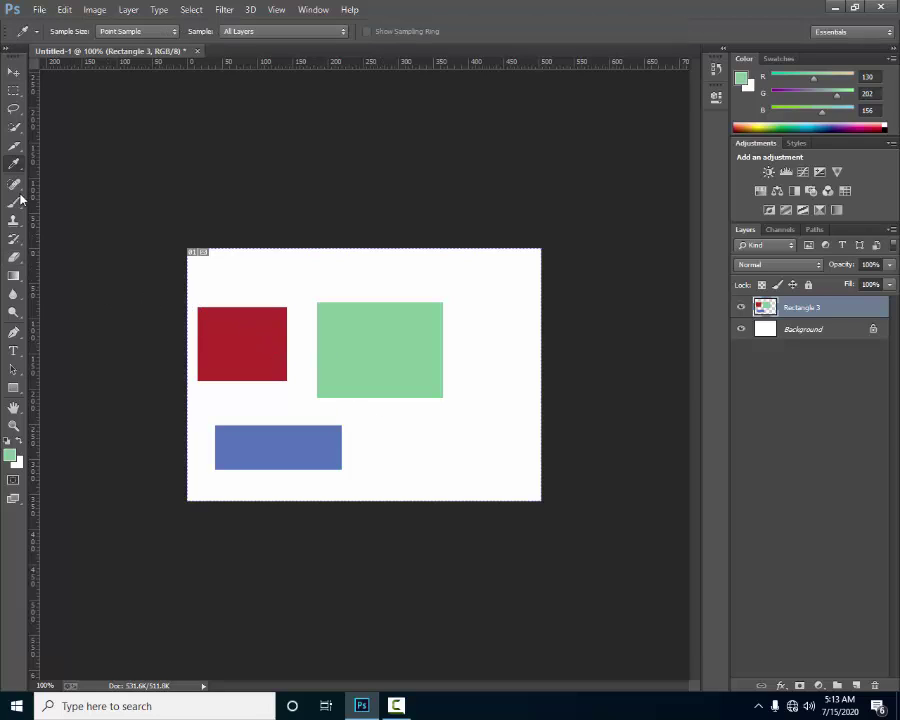
click(255, 323)
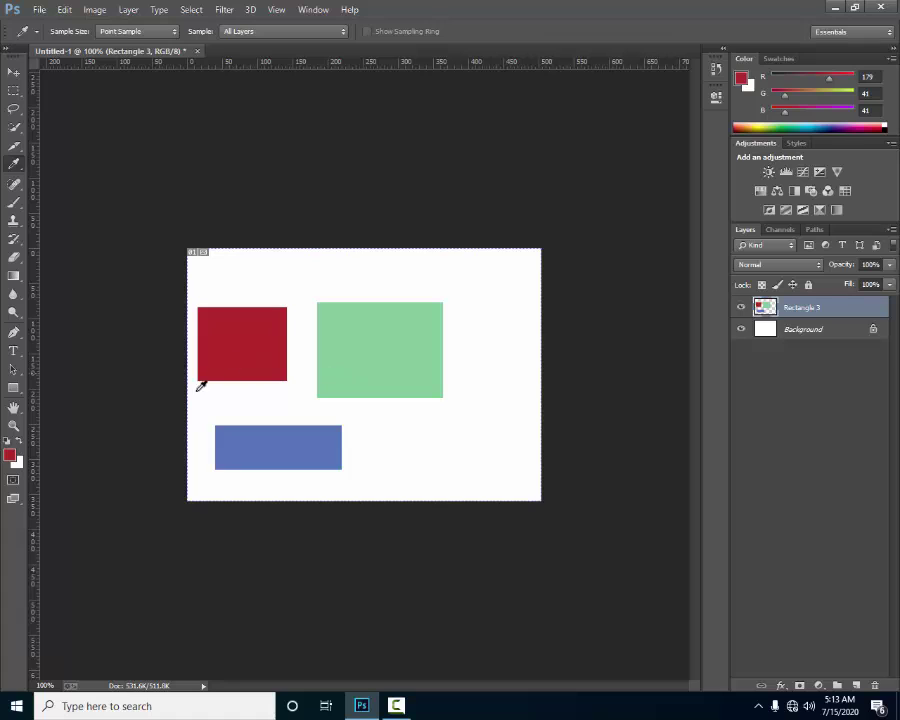
click(10, 456)
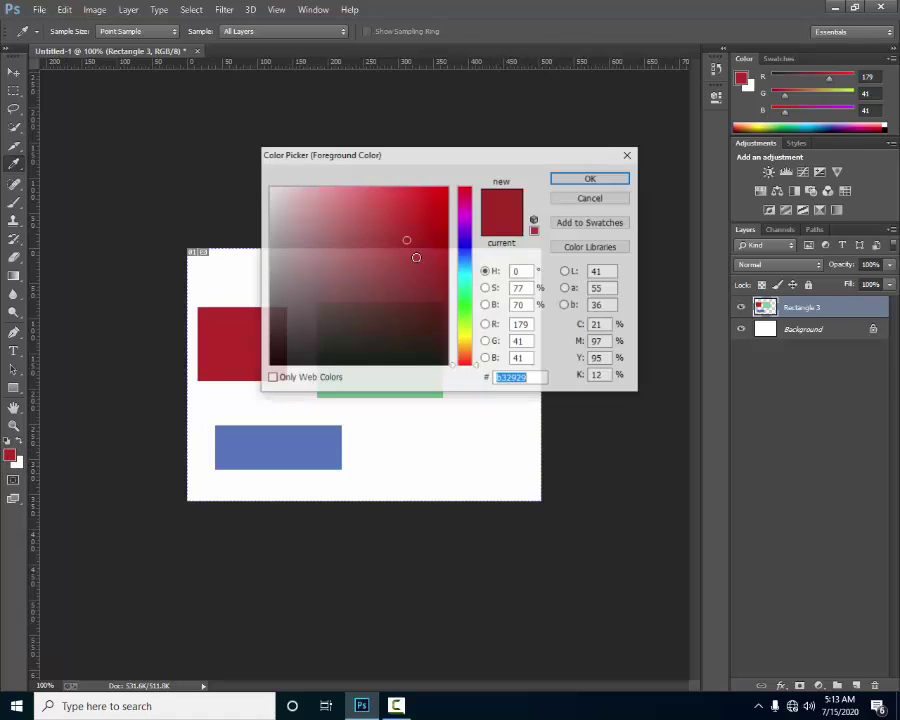
drag(400, 240, 306, 203)
click(600, 191)
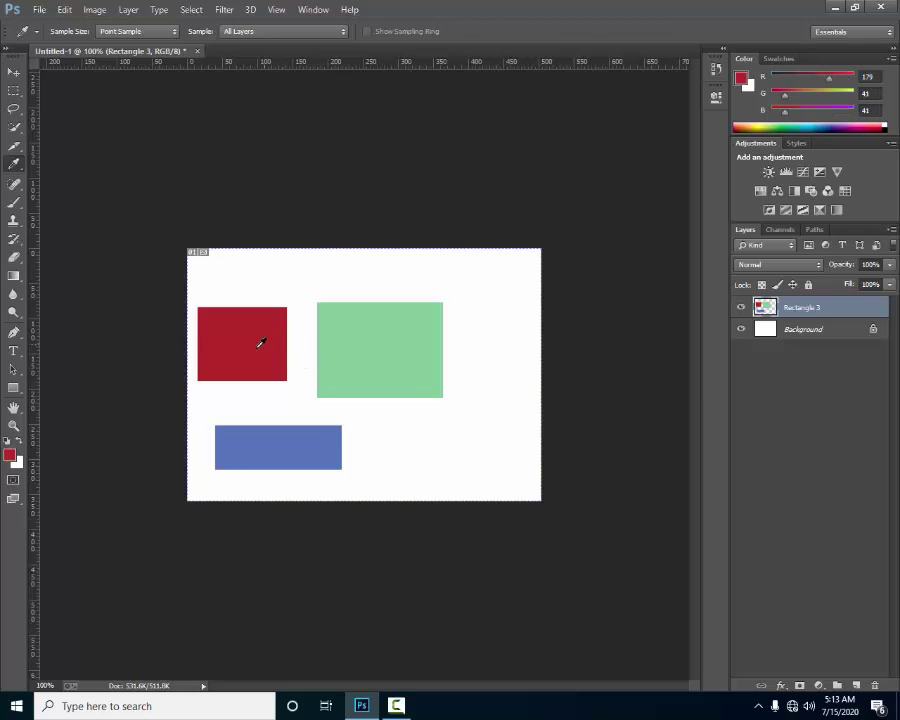
click(429, 349)
click(303, 442)
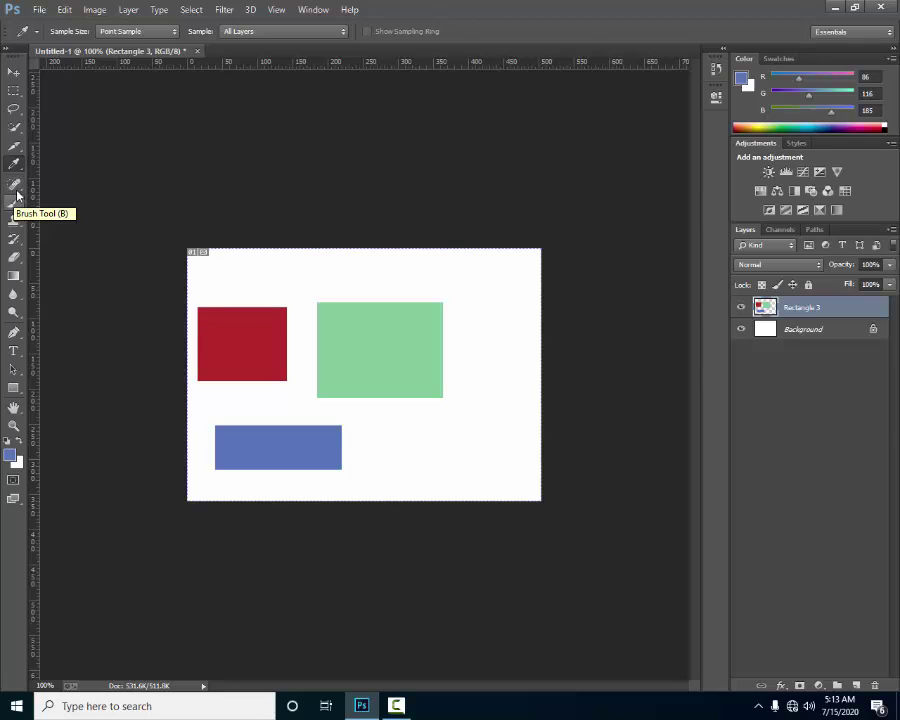
drag(14, 185, 117, 193)
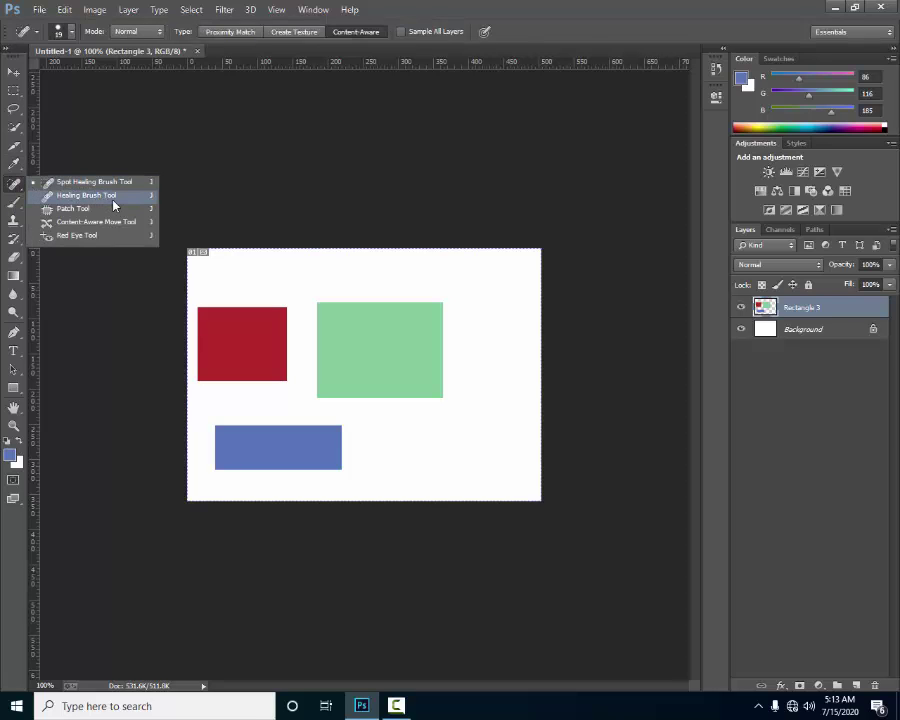
click(15, 184)
drag(15, 184, 57, 191)
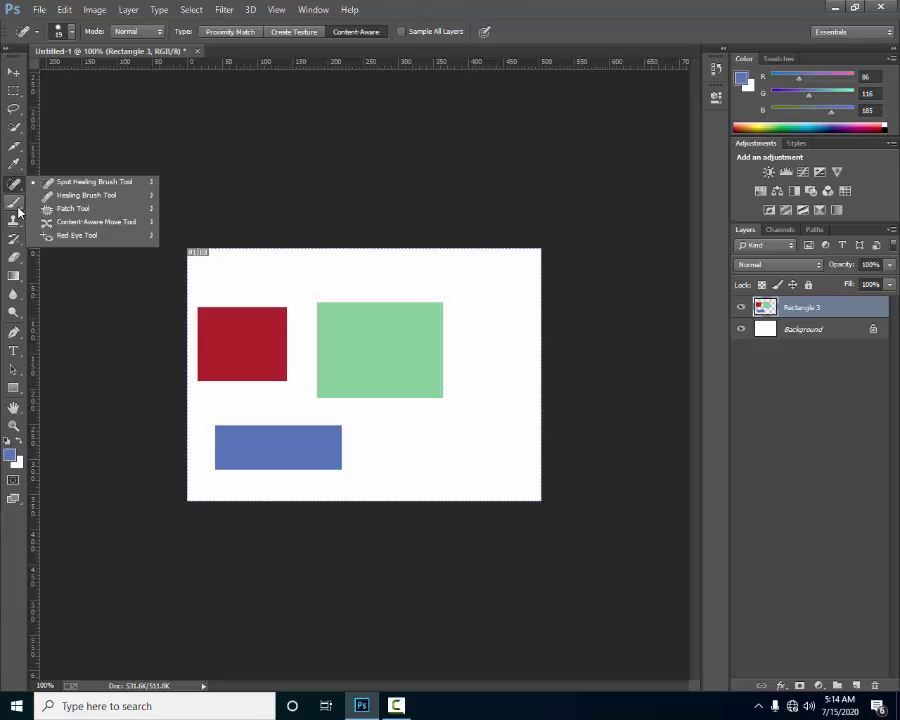
drag(14, 202, 77, 210)
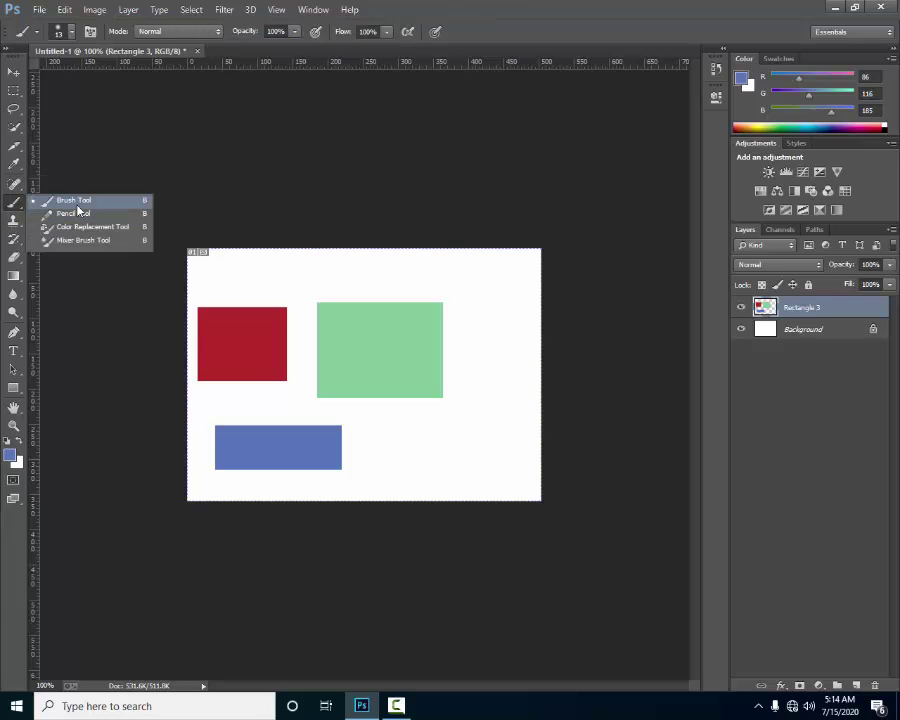
key(Escape)
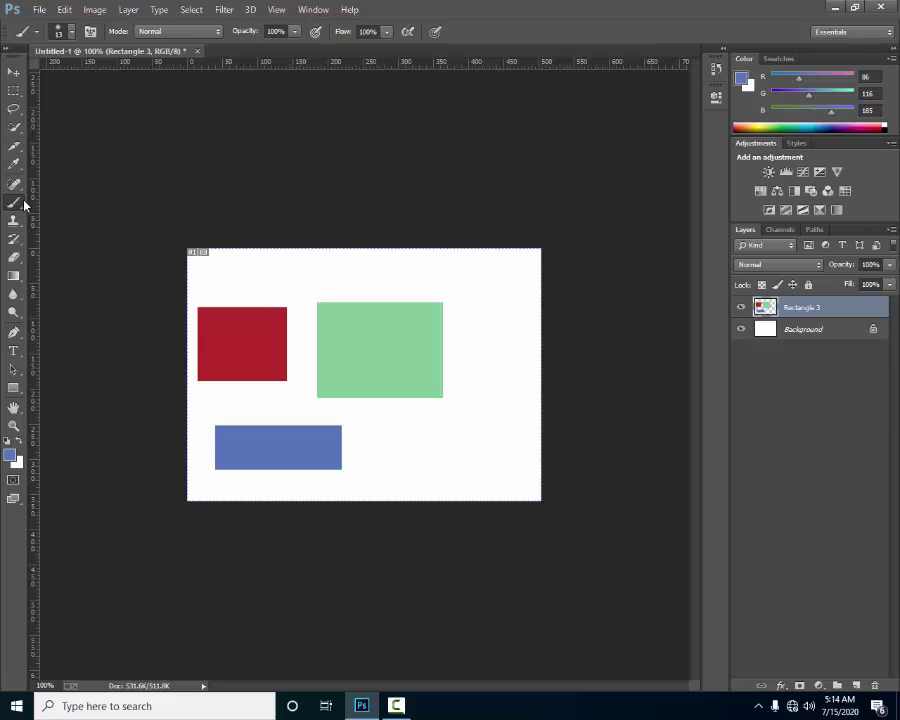
drag(26, 205, 73, 205)
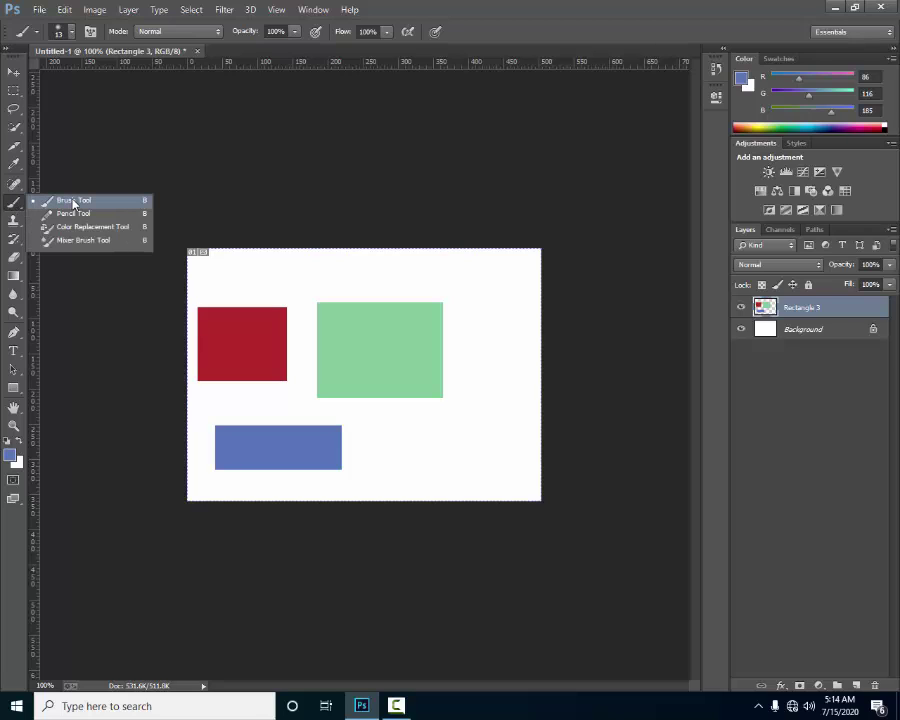
- Erase a diagonal strip across the red rectangle with the Eraser tool, enlarging the brush to 40 px
click(20, 262)
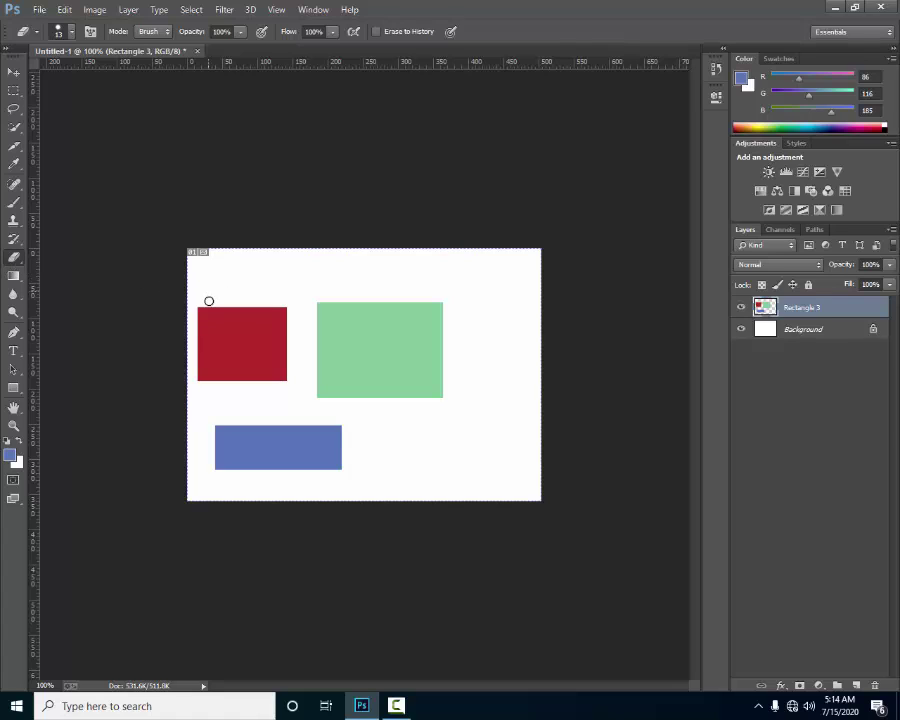
drag(209, 300, 271, 357)
key(bracketright)
key(bracketright)
key(bracketright)
key(bracketright)
key(bracketright)
key(bracketright)
mouse_move(221, 315)
mouse_down()
mouse_move(296, 374)
mouse_move(262, 350)
mouse_up()
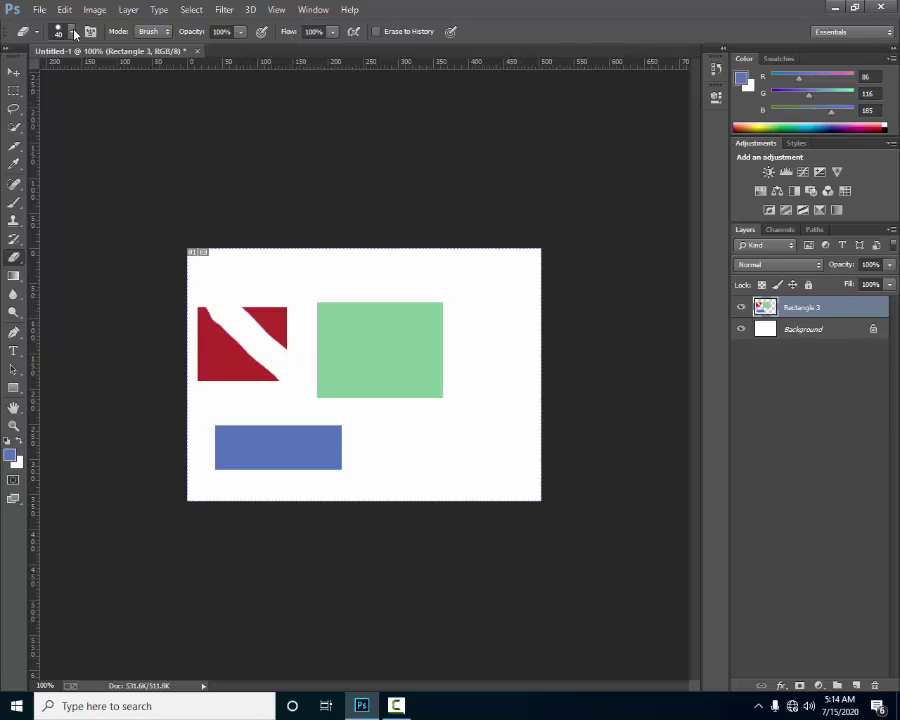
- Switch the eraser to a soft round brush and erase the remaining parts of the red rectangle
click(74, 34)
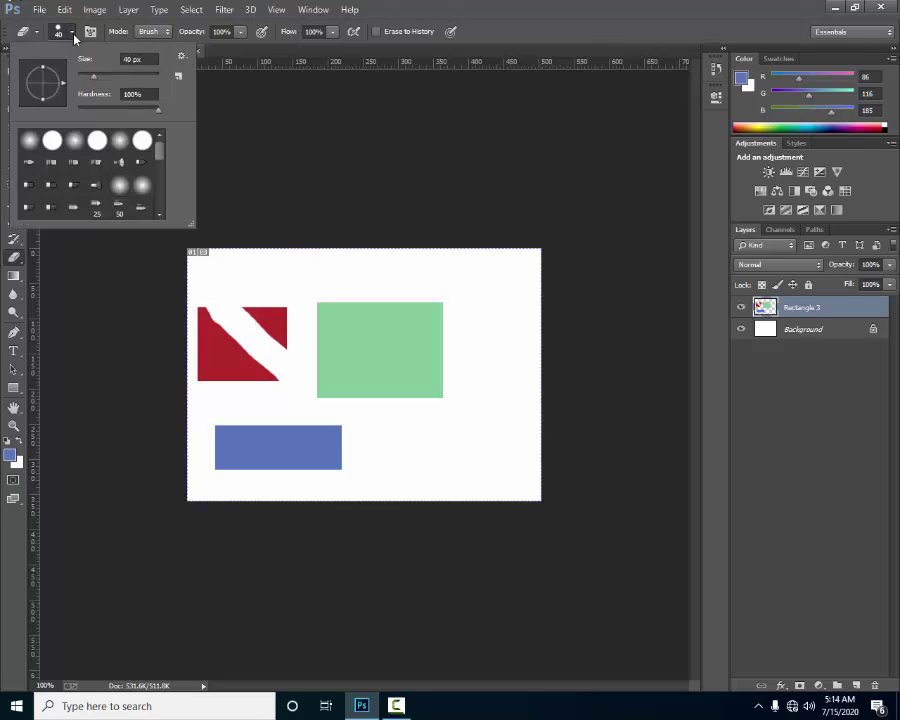
click(33, 143)
click(211, 255)
mouse_move(250, 312)
mouse_down()
mouse_move(277, 337)
mouse_move(269, 323)
mouse_move(275, 311)
mouse_move(281, 317)
mouse_move(275, 301)
mouse_move(283, 323)
mouse_up()
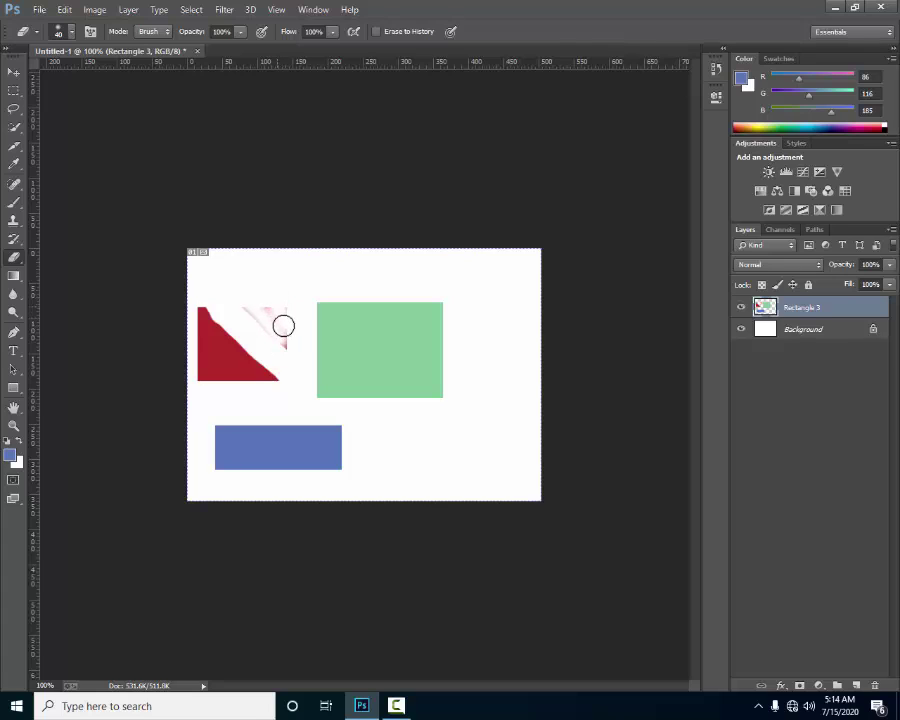
mouse_move(176, 316)
mouse_down()
mouse_move(240, 355)
mouse_move(245, 373)
mouse_move(270, 355)
mouse_move(210, 308)
mouse_move(201, 378)
mouse_move(191, 299)
mouse_move(267, 388)
mouse_move(273, 281)
mouse_move(283, 378)
mouse_move(279, 386)
mouse_move(243, 293)
mouse_move(213, 376)
mouse_move(251, 378)
mouse_move(197, 348)
mouse_move(232, 366)
mouse_up()
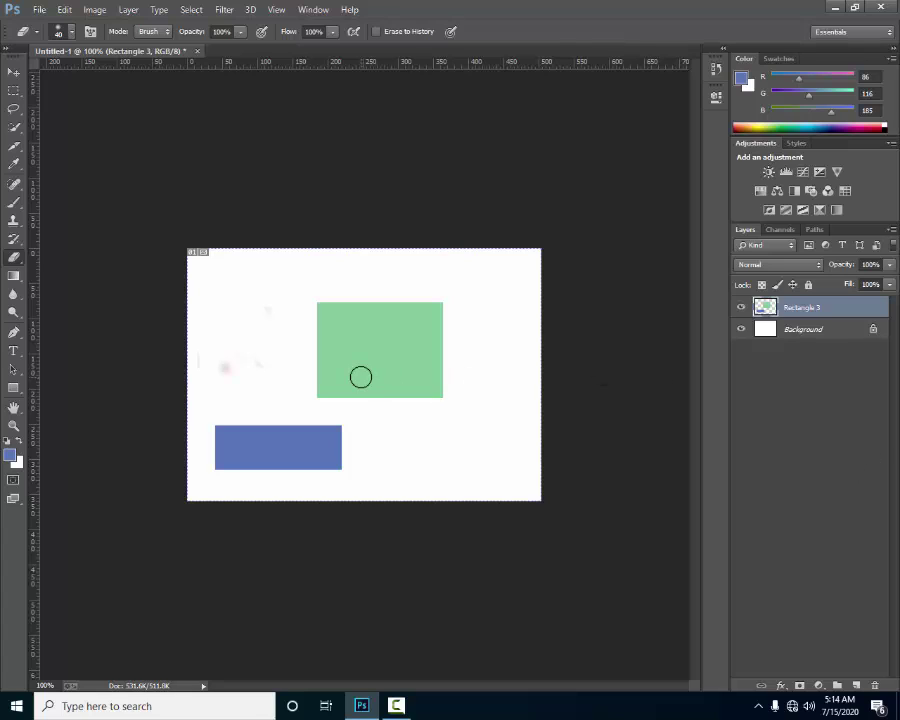
- Undo all the eraser strokes on the red rectangle
key(ctrl+alt+z)
key(ctrl+alt+z)
key(ctrl+alt+z)
key(ctrl+alt+z)
key(ctrl+alt+z)
key(ctrl+alt+z)
key(ctrl+alt+z)
key(ctrl+alt+z)
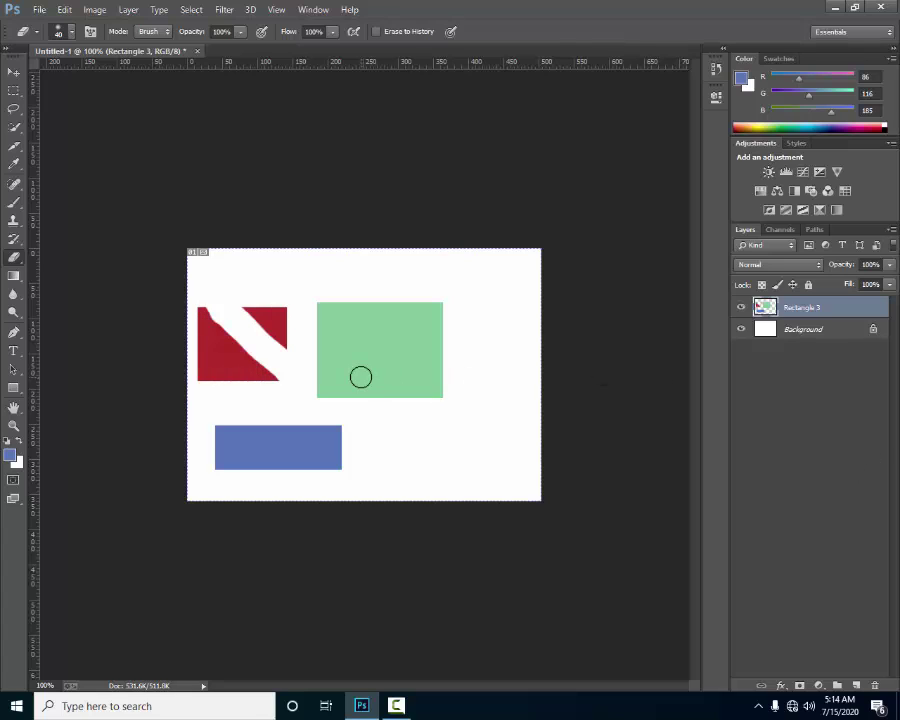
key(ctrl+alt+z)
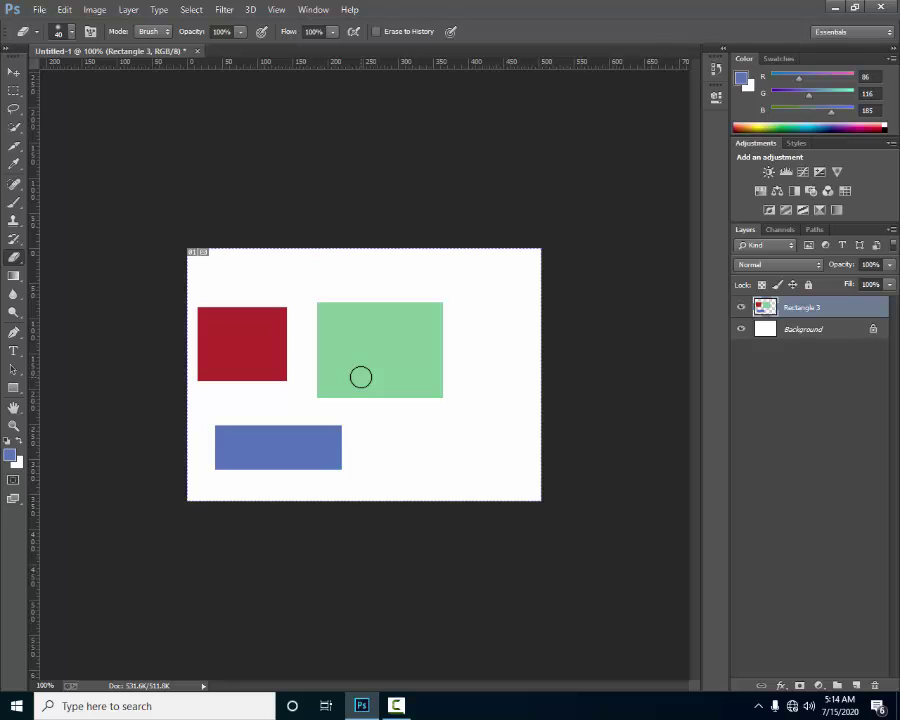
- Open the program preferences and look through the Interface, Sync Settings, File Handling and Performance pages
click(66, 11)
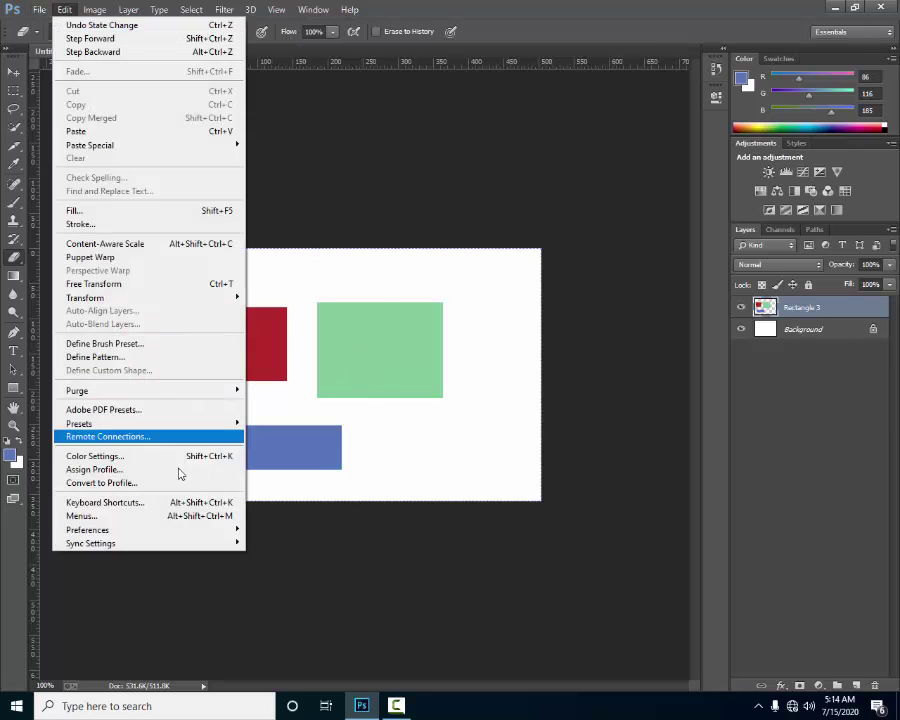
mouse_move(157, 533)
click(296, 531)
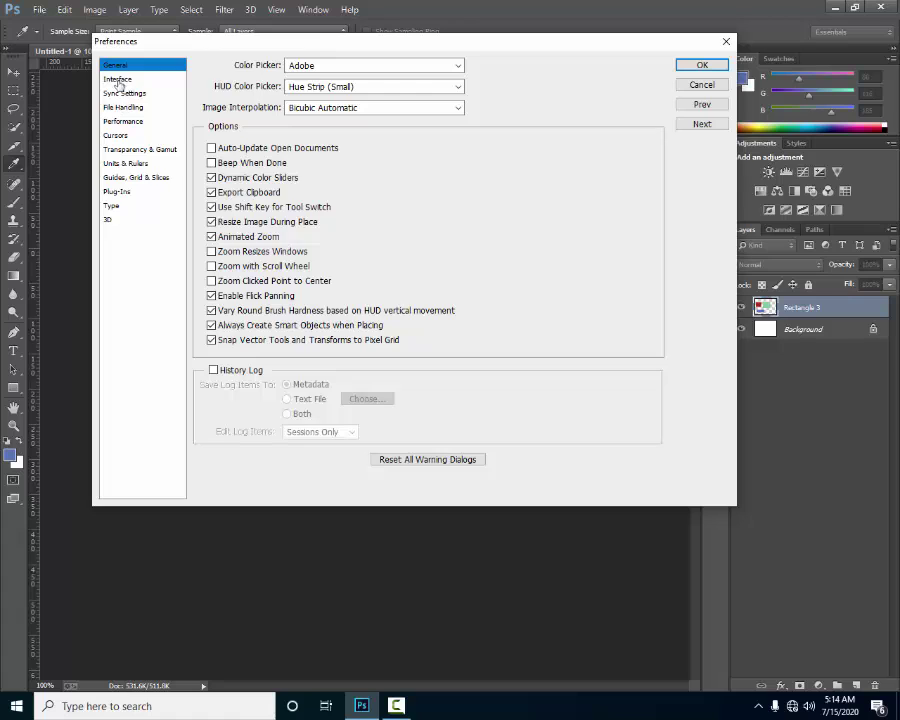
click(122, 92)
click(118, 78)
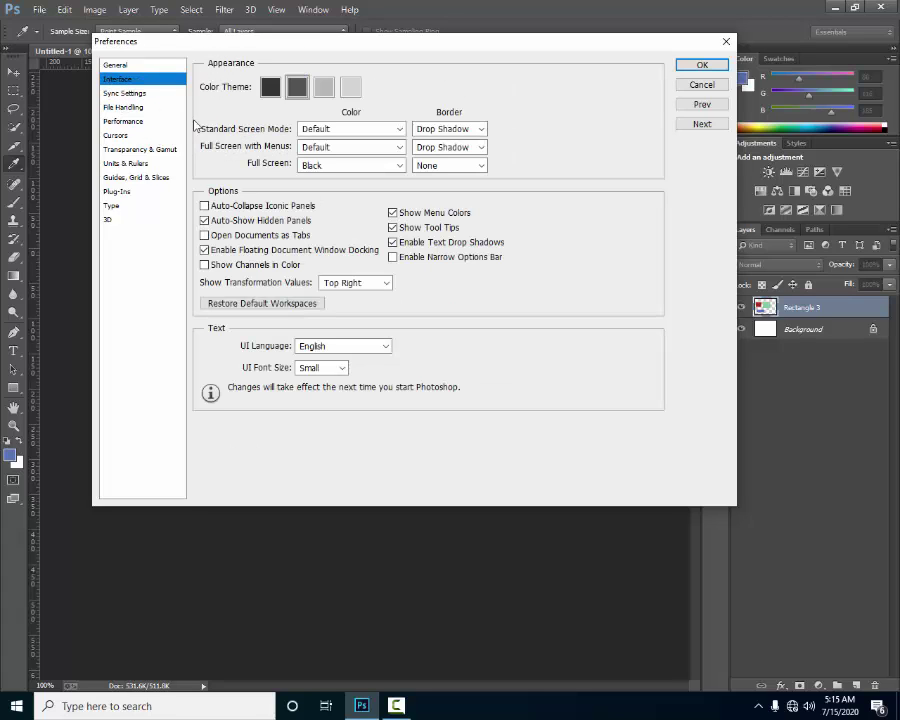
click(125, 106)
click(124, 93)
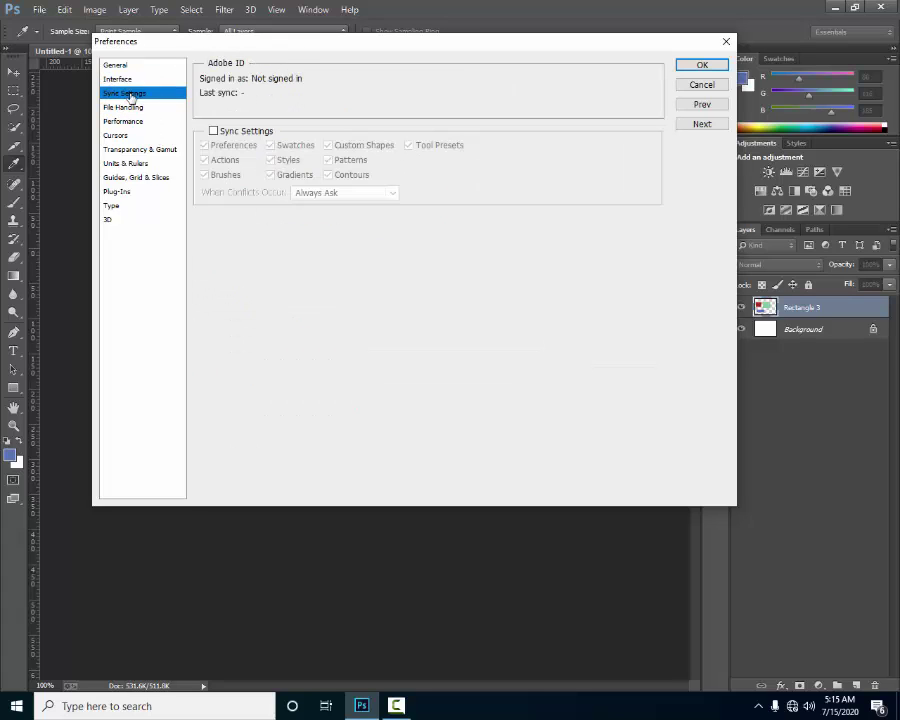
click(133, 108)
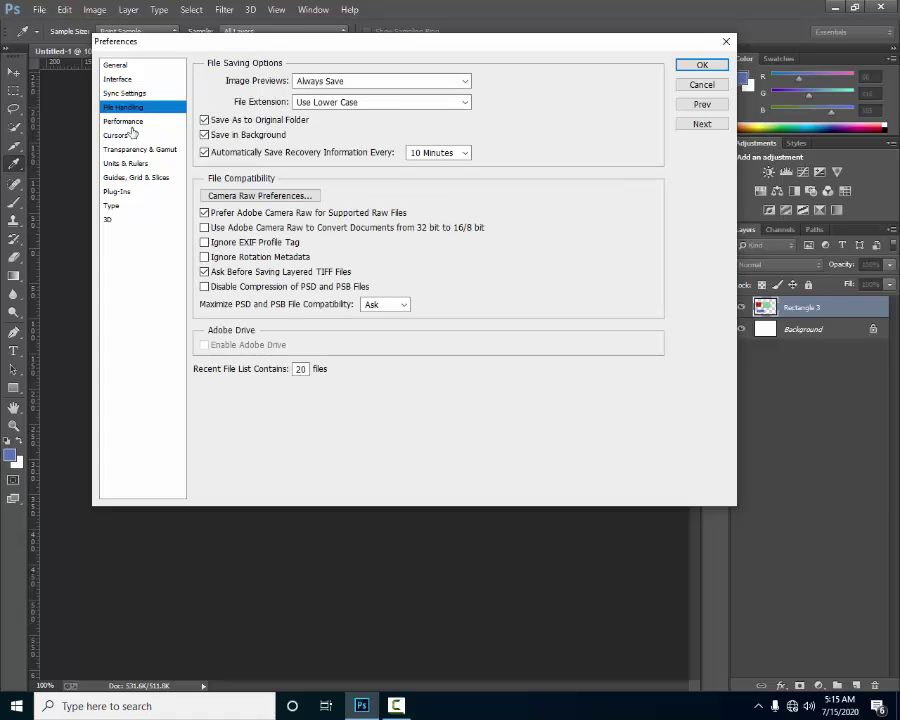
click(128, 122)
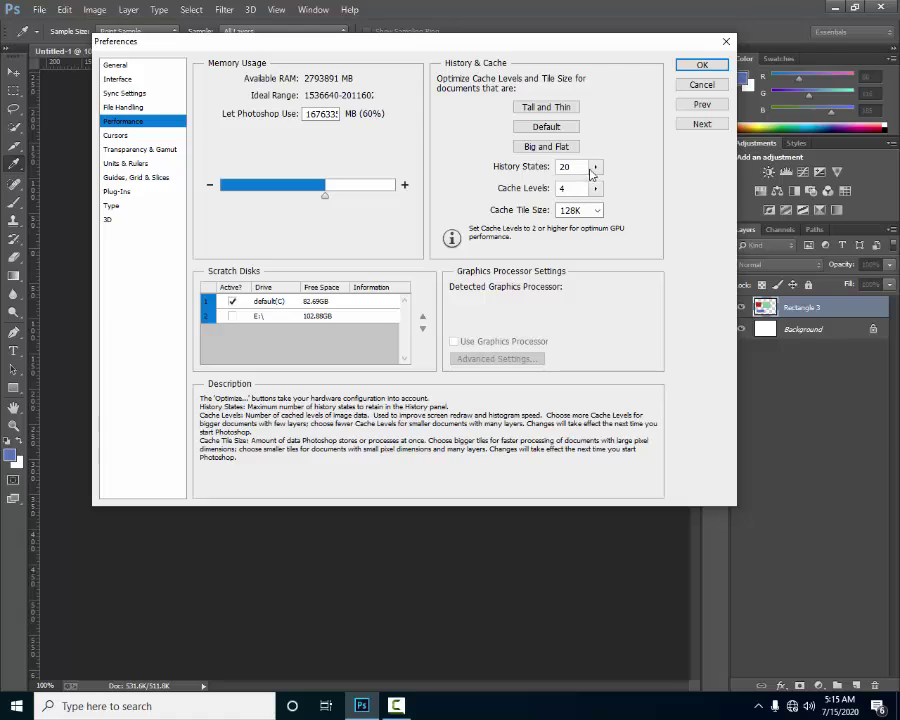
- Raise the number of History States in the Performance preferences and apply the change
click(595, 167)
drag(594, 185, 660, 188)
click(512, 205)
click(703, 65)
- Erase a spot and a short horizontal strip inside the green rectangle with the Background Eraser tool
key(e)
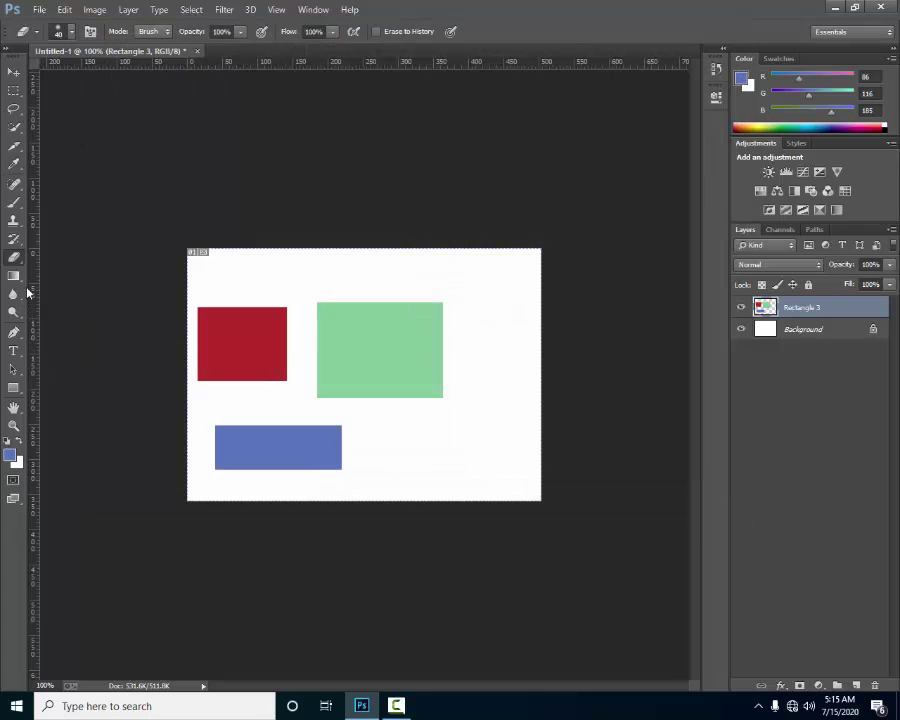
right_click(14, 259)
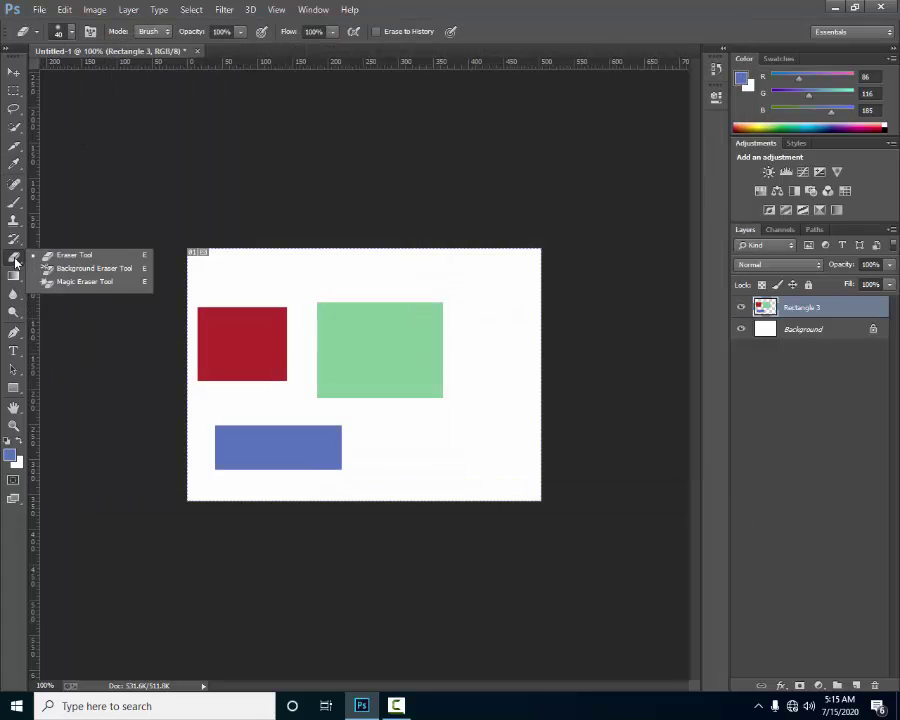
click(92, 269)
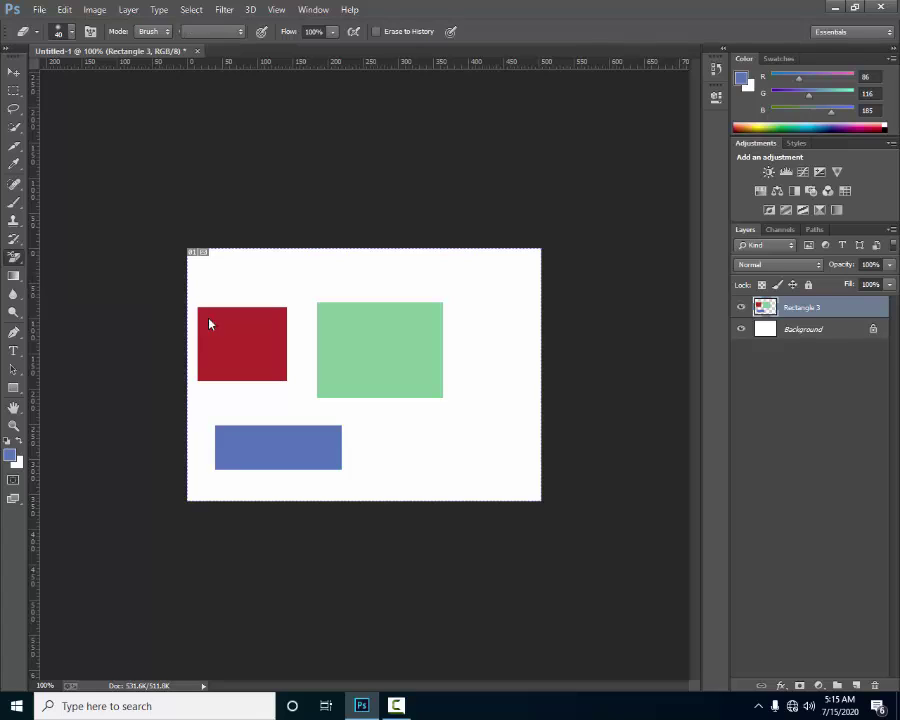
click(397, 360)
drag(405, 333, 366, 334)
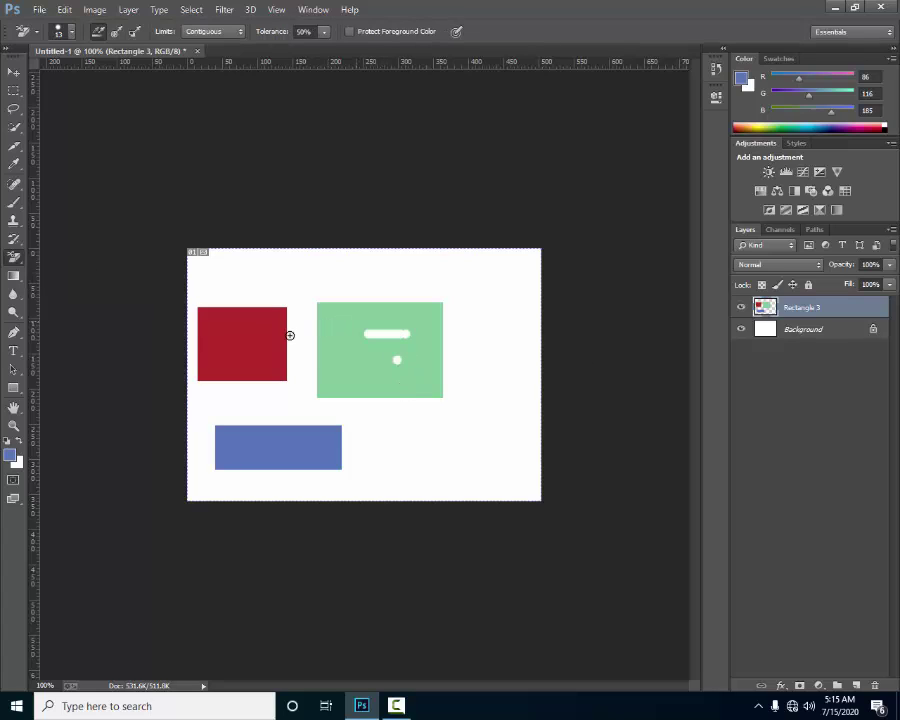
- Set the background colour to the red rectangle's colour, b32929, by sampling it from the canvas
click(16, 460)
click(358, 244)
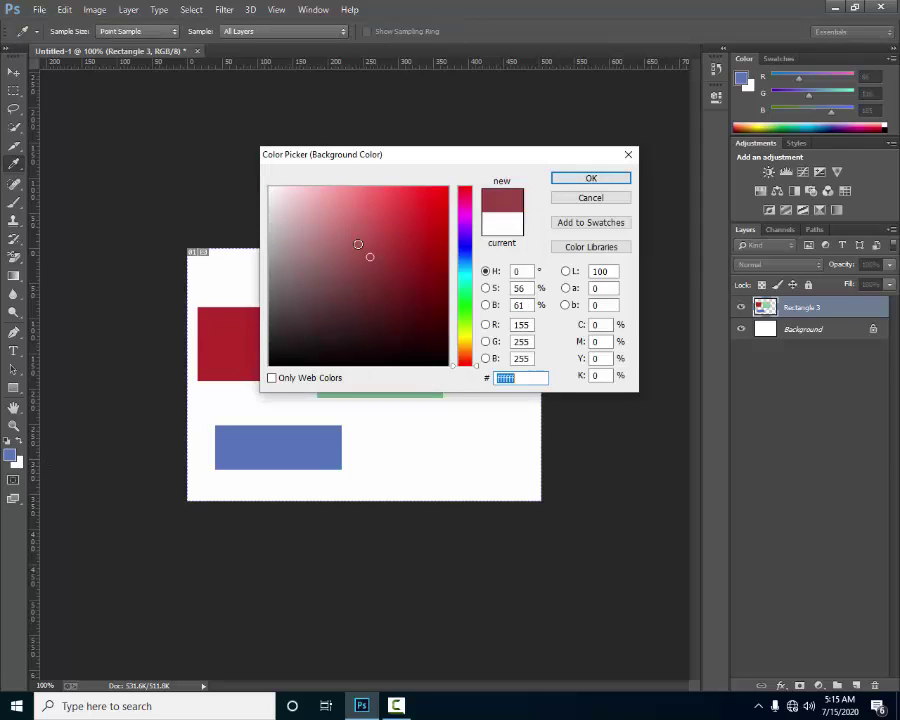
drag(358, 244, 207, 179)
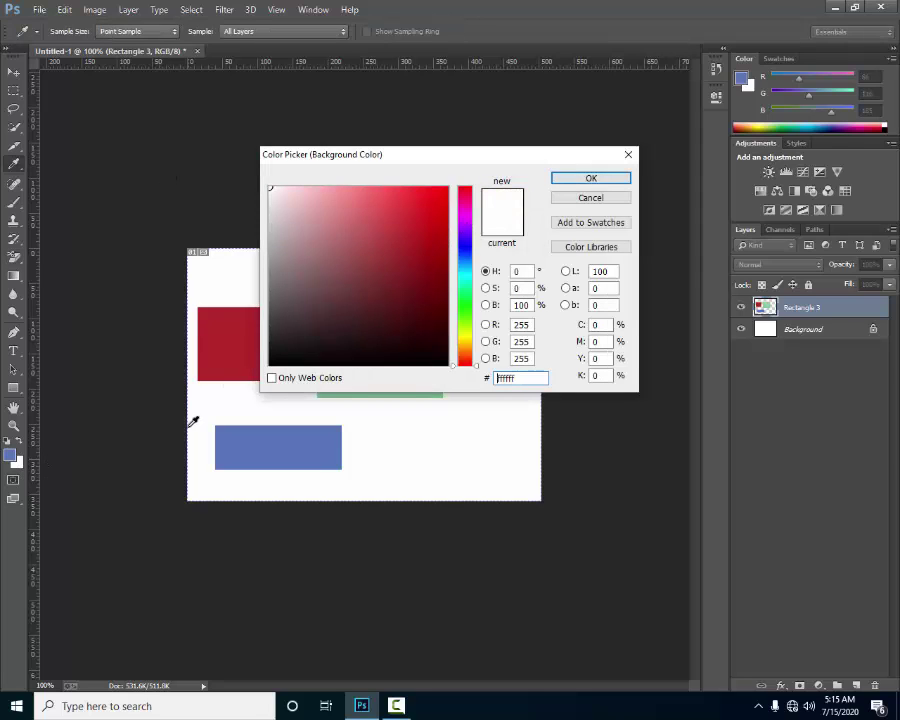
click(235, 344)
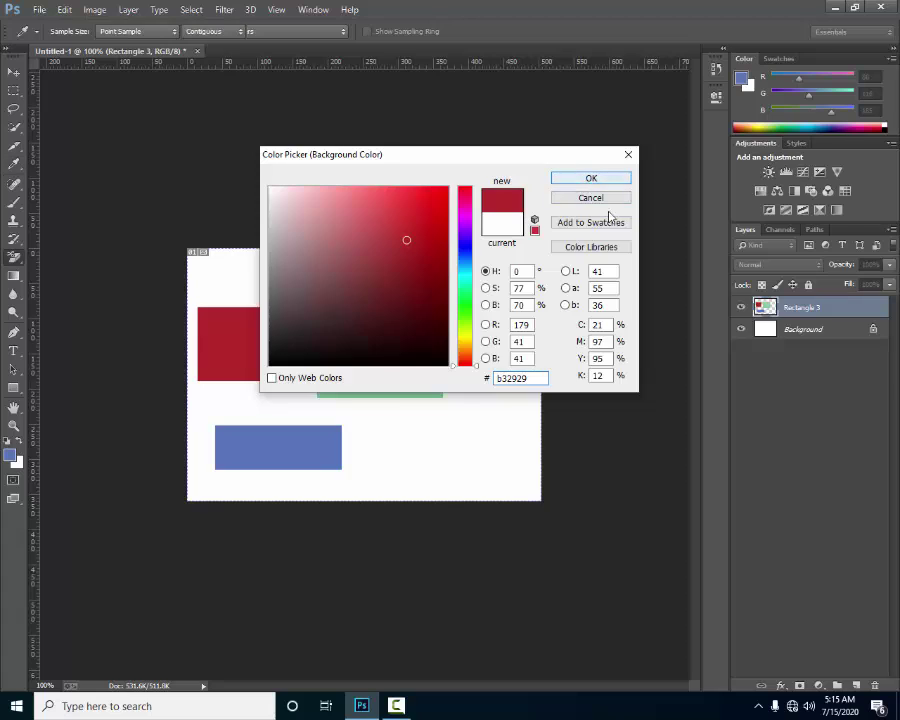
click(591, 178)
- Erase several crossing strokes over the red, green and blue rectangles with the Background Eraser tool
key(e)
drag(292, 336, 198, 356)
drag(283, 305, 241, 438)
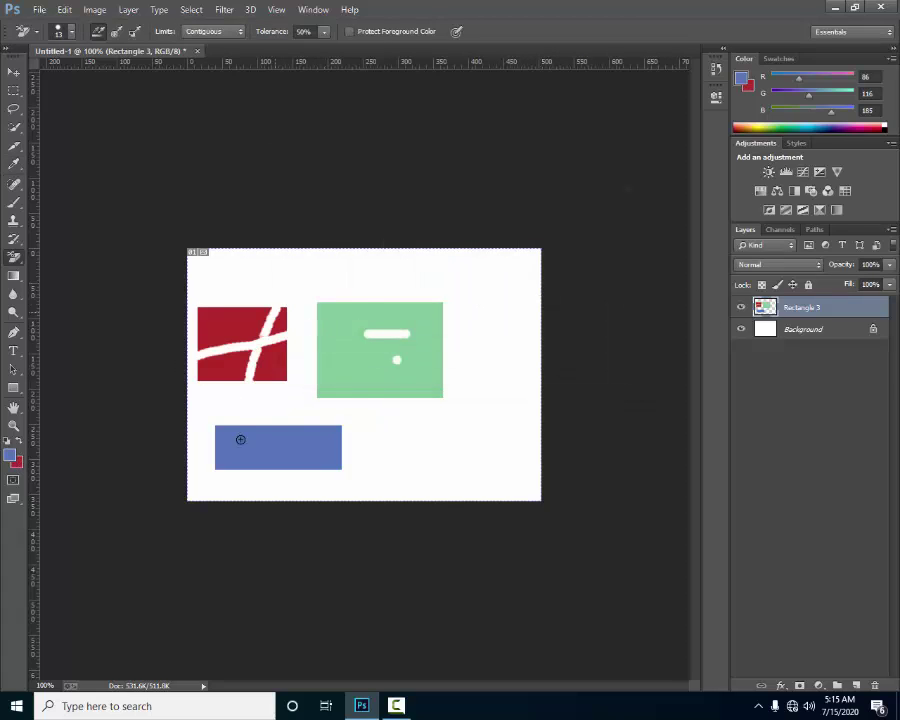
drag(362, 300, 317, 446)
mouse_move(286, 307)
mouse_down()
mouse_move(237, 382)
mouse_move(257, 380)
mouse_up()
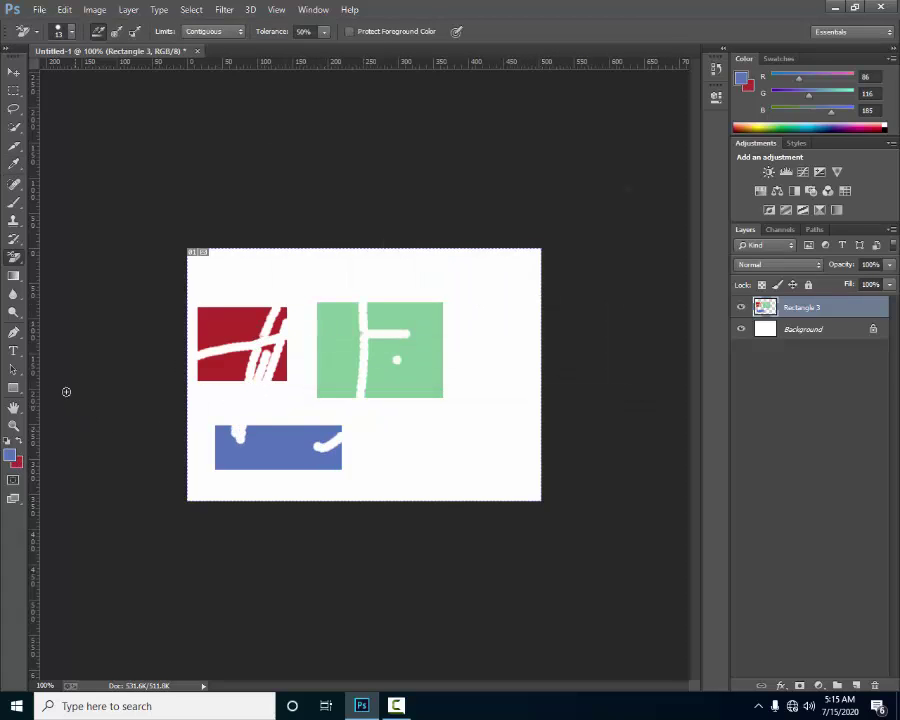
- Undo all the Background Eraser strokes on the three rectangles
key(ctrl+alt+z)
key(ctrl+alt+z)
key(ctrl+alt+z)
key(ctrl+alt+z)
key(ctrl+alt+z)
key(ctrl+alt+z)
key(ctrl+alt+z)
key(ctrl+alt+z)
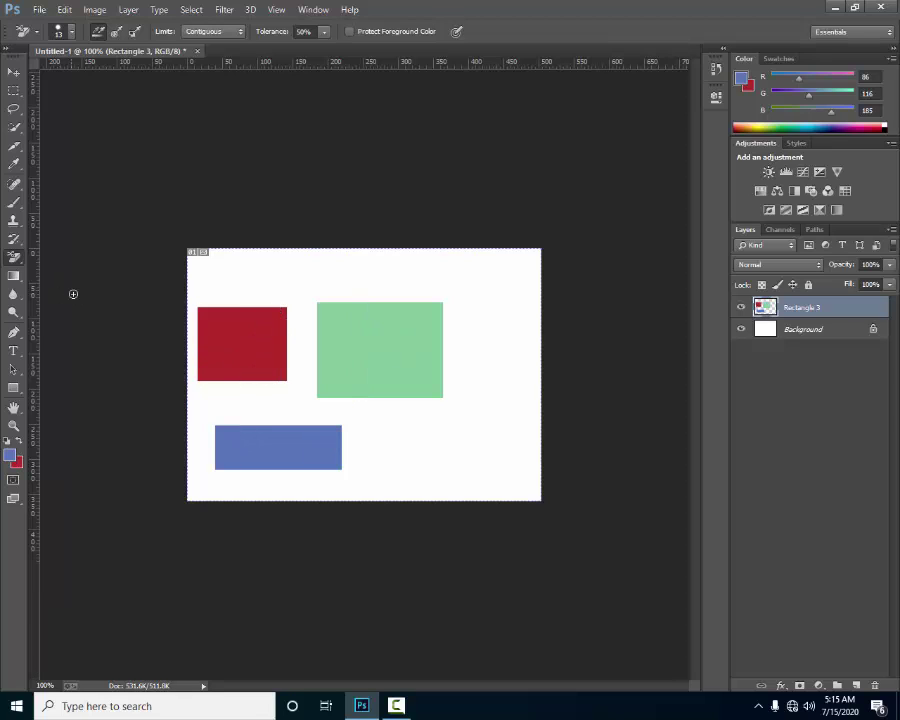
key(ctrl+alt+z)
- Clear the selection around the red rectangle and remove the green, red and blue rectangles with the Magic Eraser tool
key(shift+e)
right_click(22, 260)
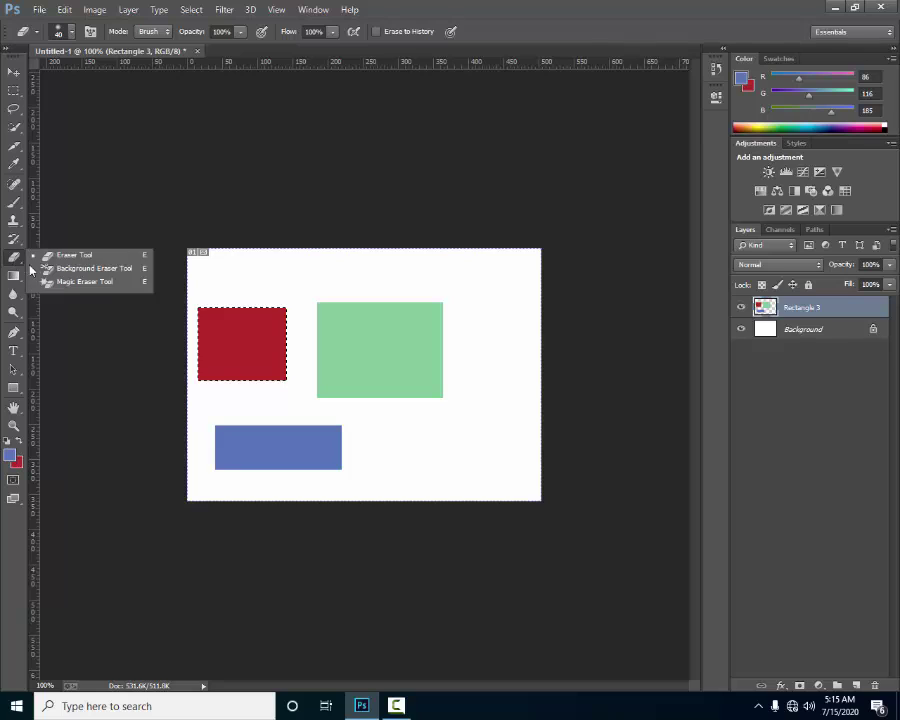
click(72, 283)
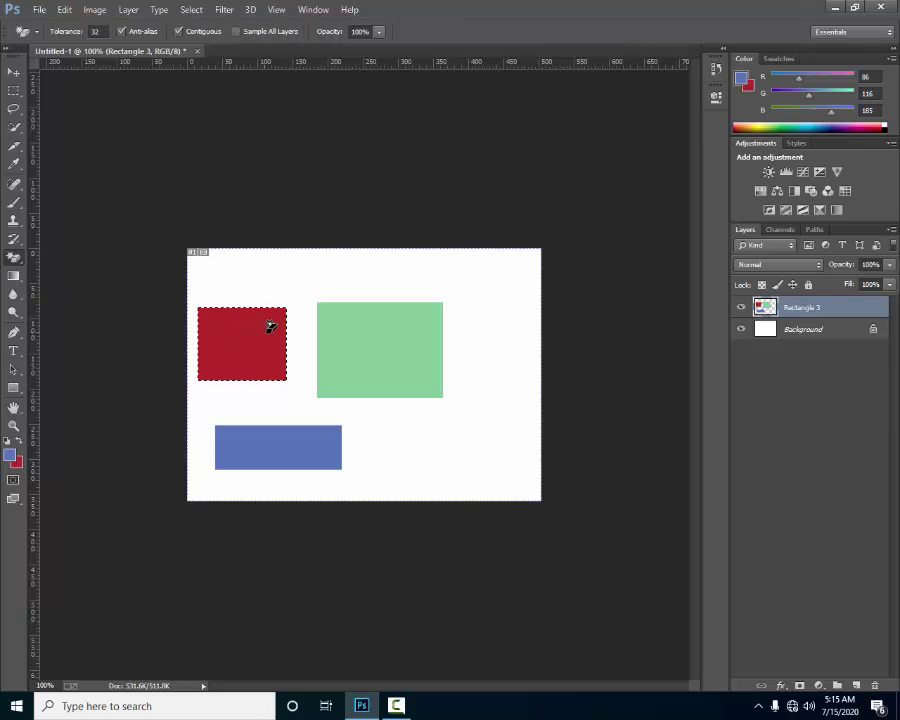
key(ctrl+d)
click(366, 330)
click(283, 350)
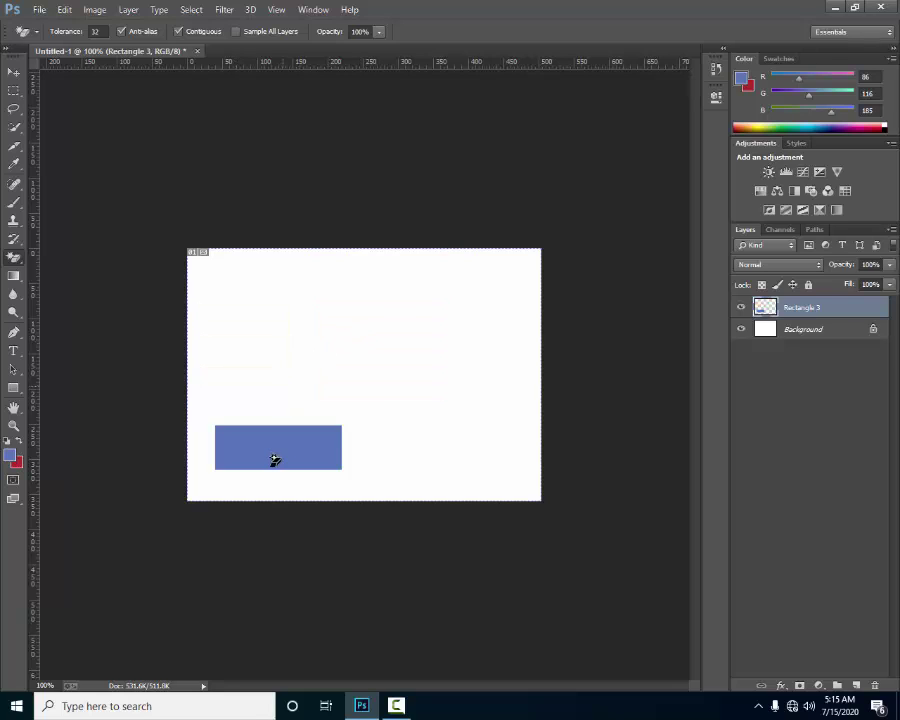
click(271, 452)
- Undo the three Magic Eraser removals to restore the rectangles
key(ctrl+alt+z)
key(ctrl+alt+z)
key(ctrl+alt+z)
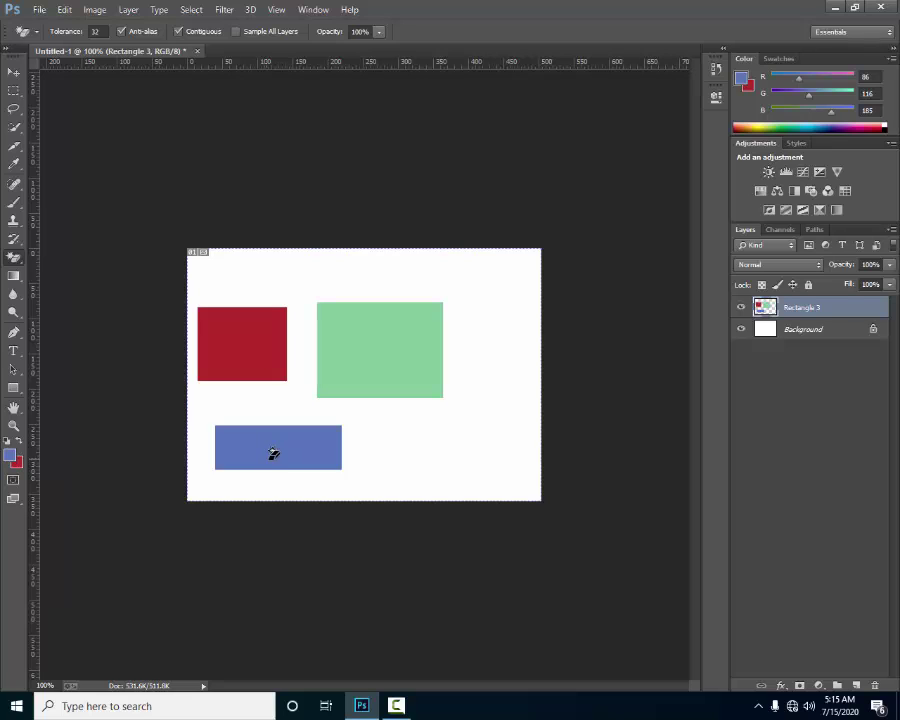
- Fill the red and green rectangles with the blue foreground colour using the Paint Bucket tool
right_click(14, 258)
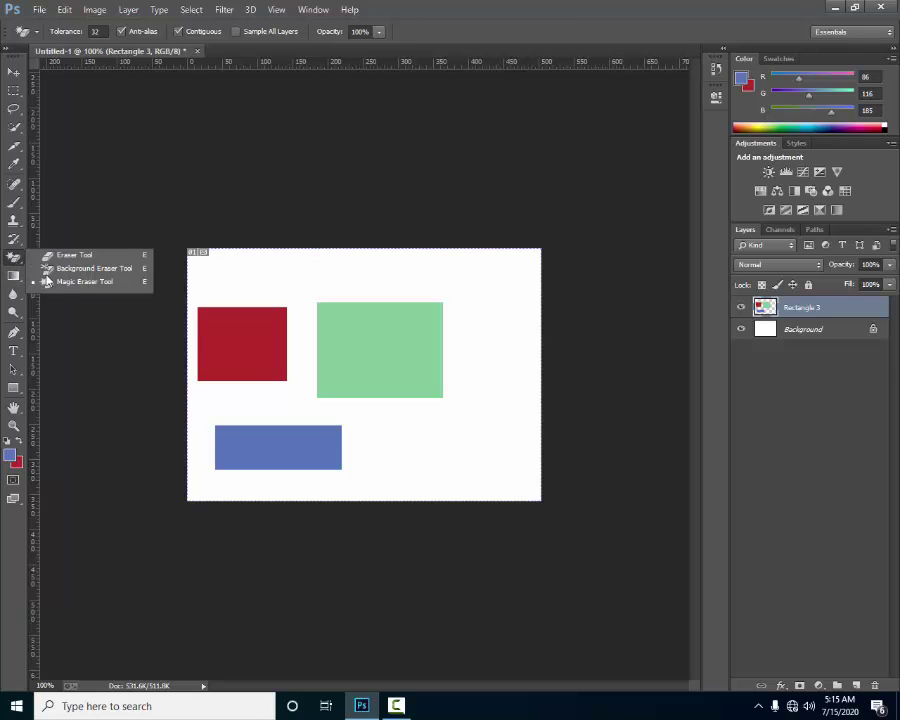
key(g)
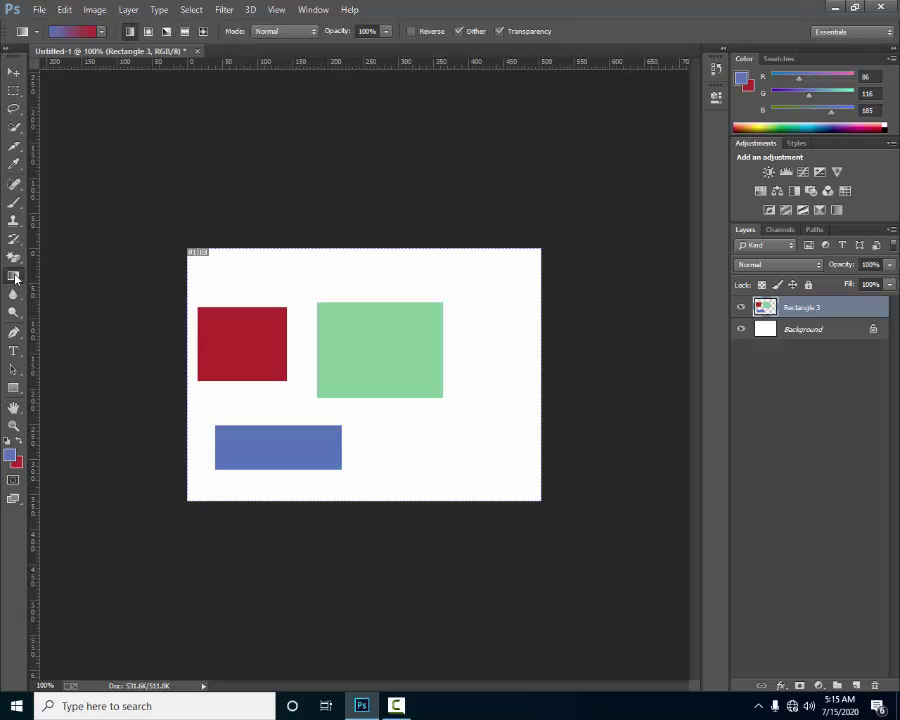
right_click(15, 276)
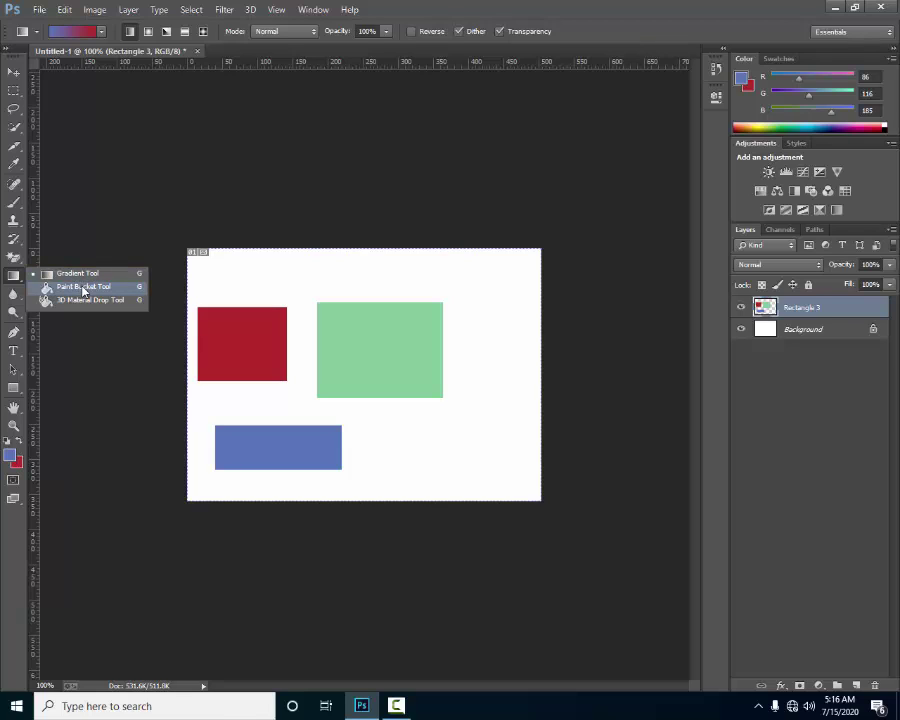
click(85, 288)
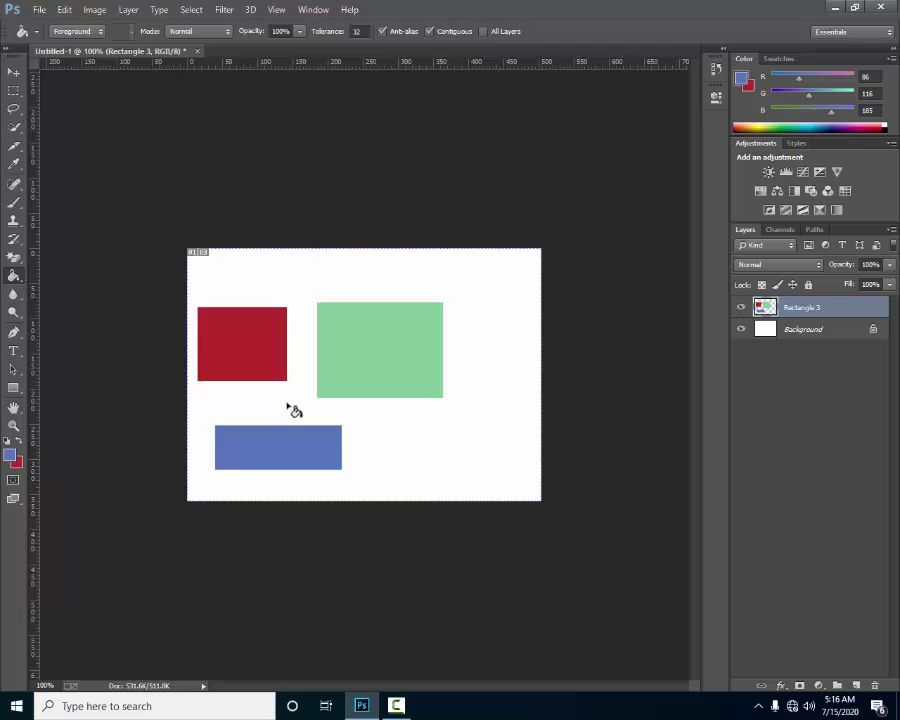
click(263, 377)
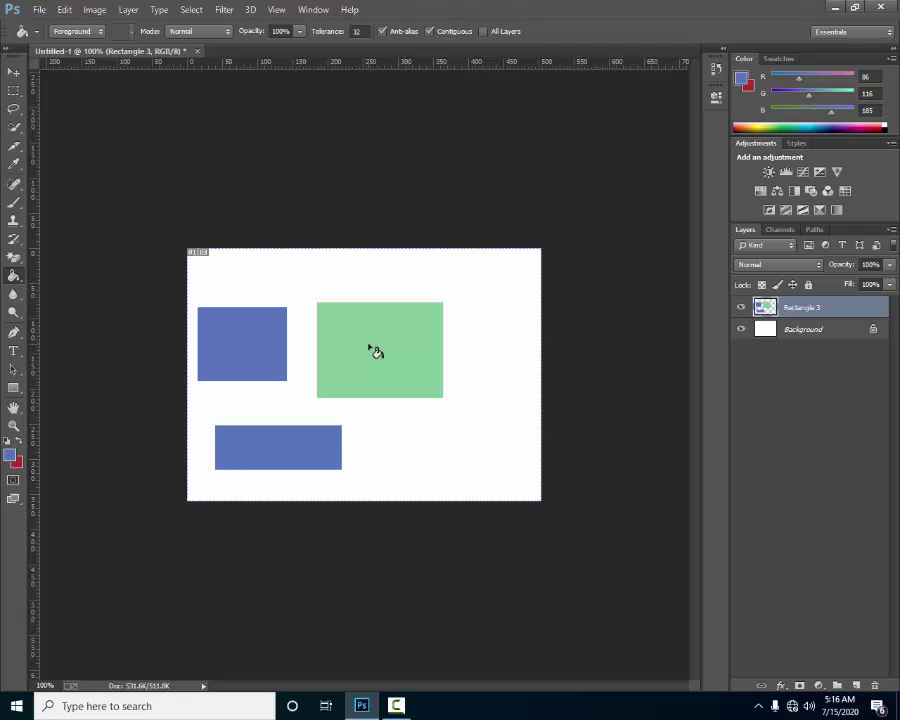
click(369, 349)
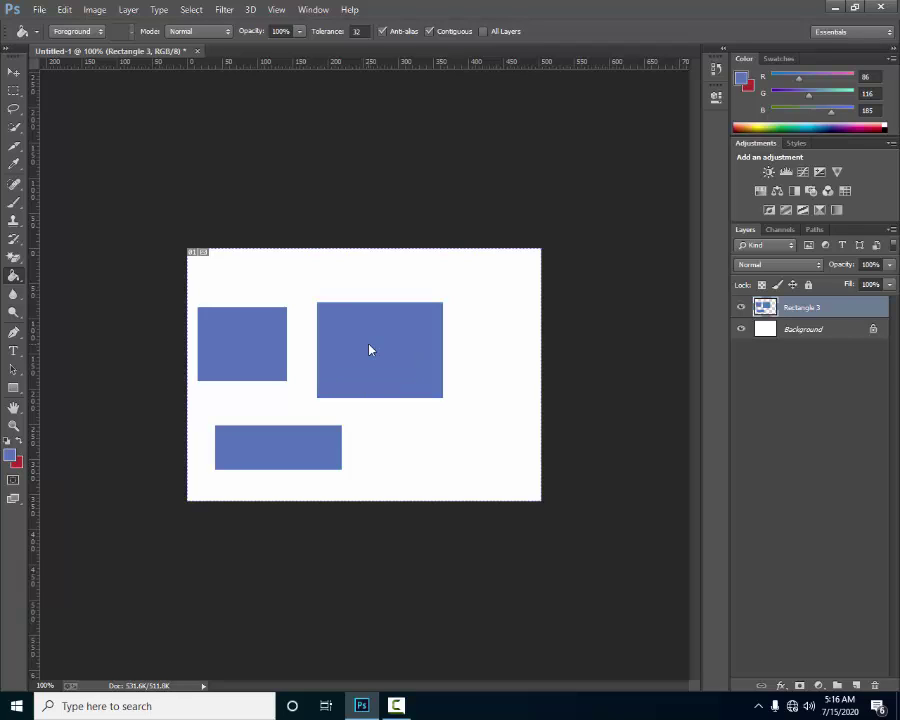
- Set the foreground colour to a pale blue with RGB values 207, 218, 243
click(14, 458)
click(301, 194)
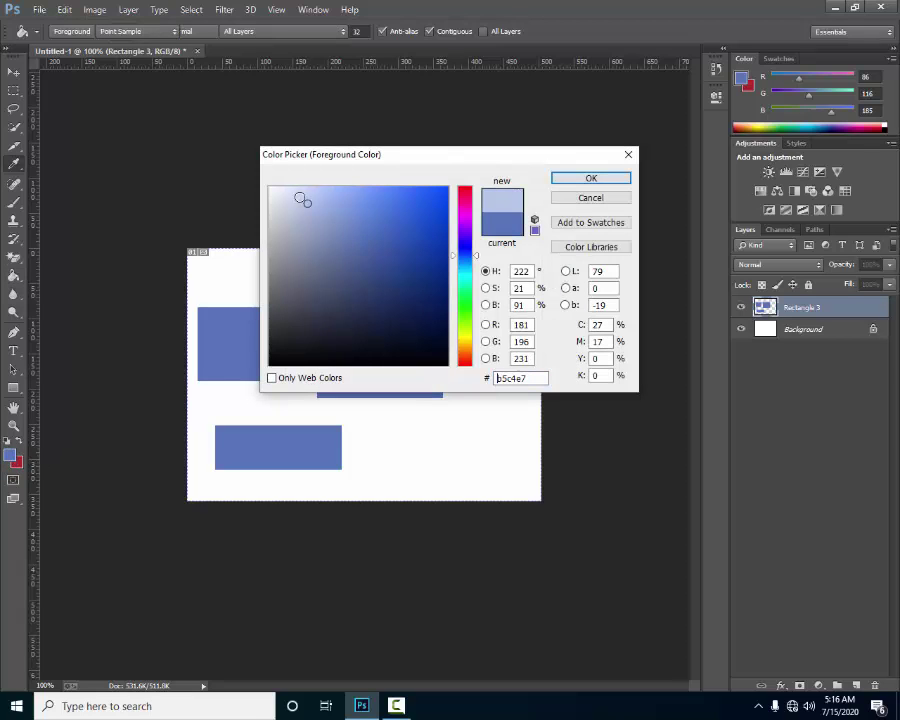
click(295, 194)
click(588, 179)
- Add a new layer and fill it with a linear foreground-to-background gradient running diagonally from the canvas's upper-left to lower-right corner
key(g)
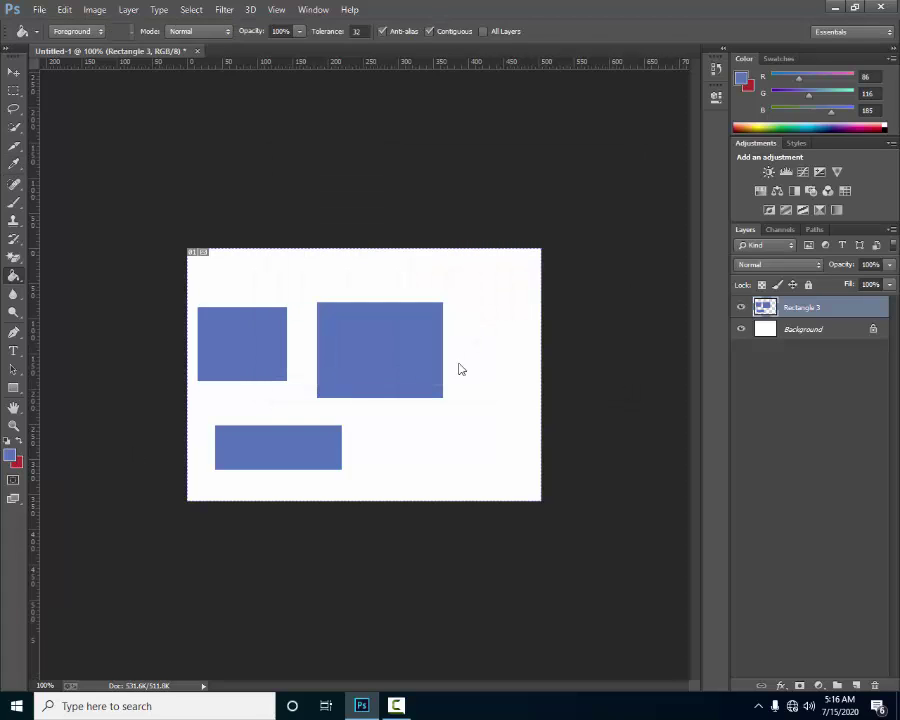
right_click(13, 275)
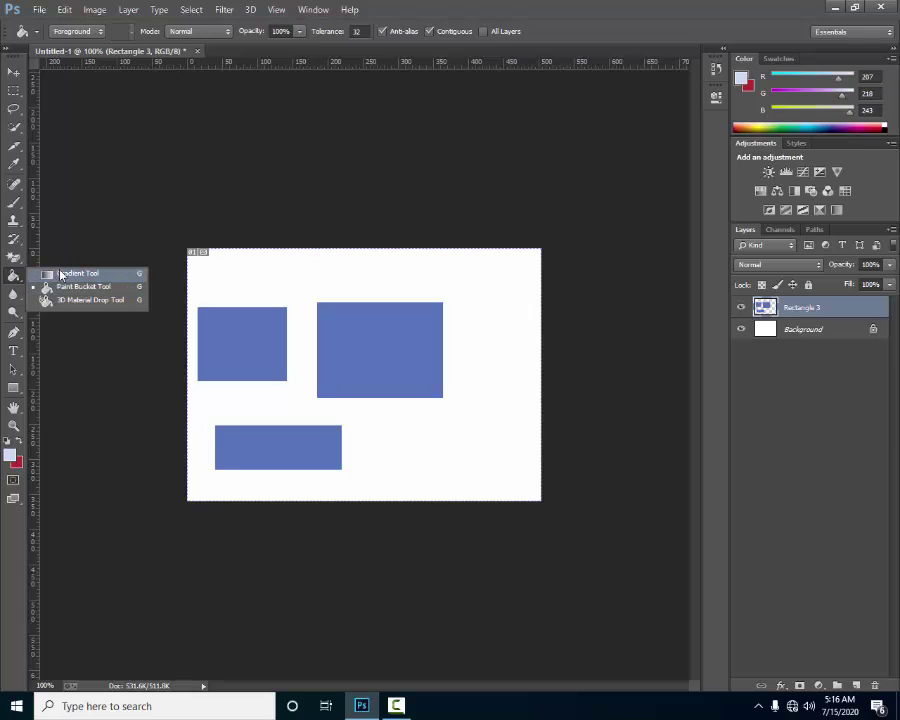
click(64, 273)
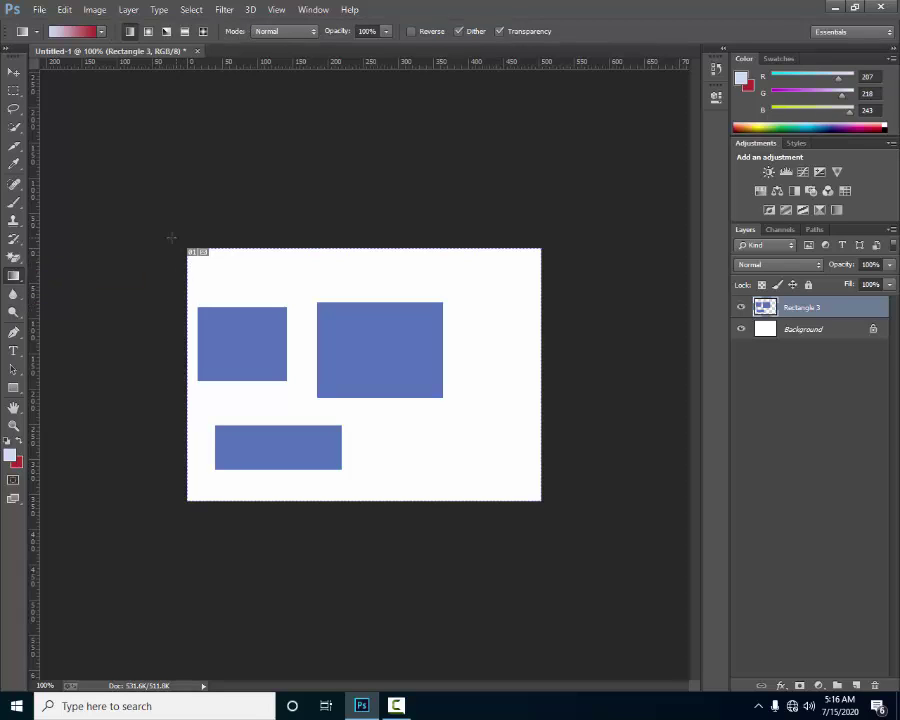
click(103, 31)
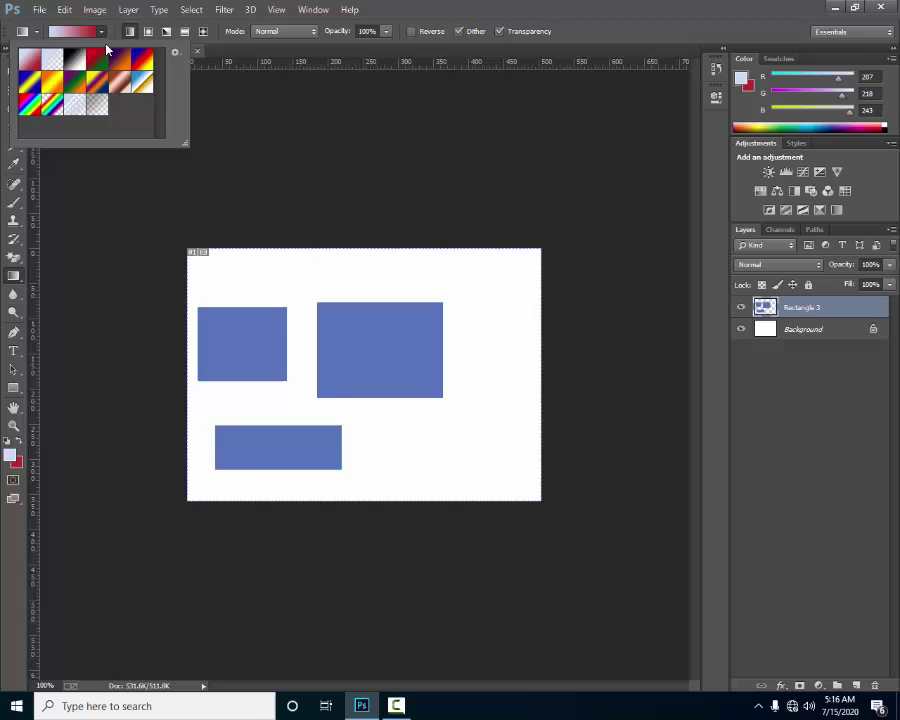
click(162, 240)
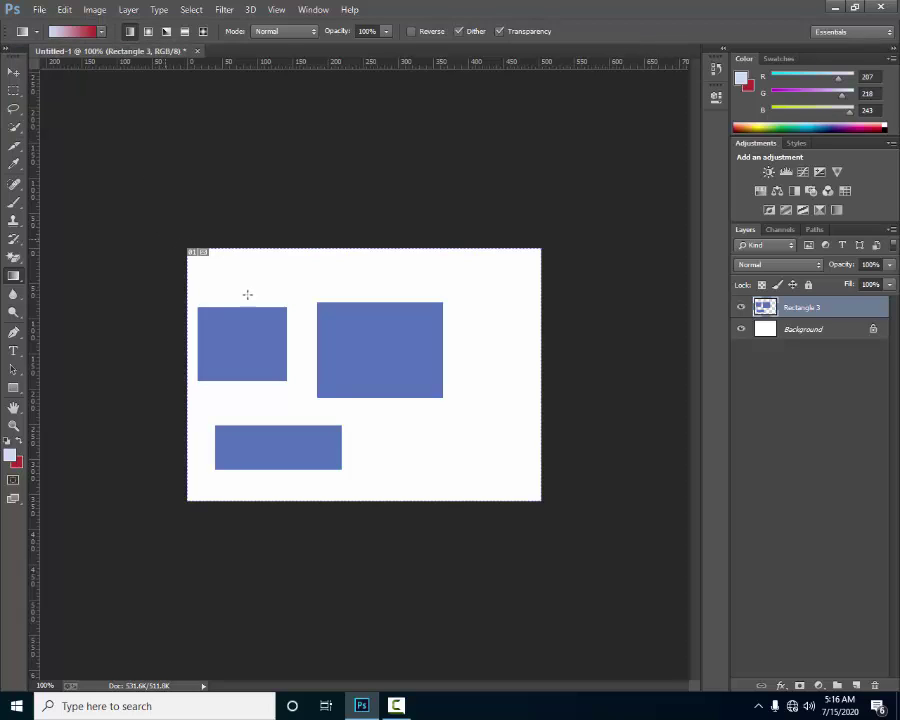
click(855, 684)
drag(202, 252, 540, 488)
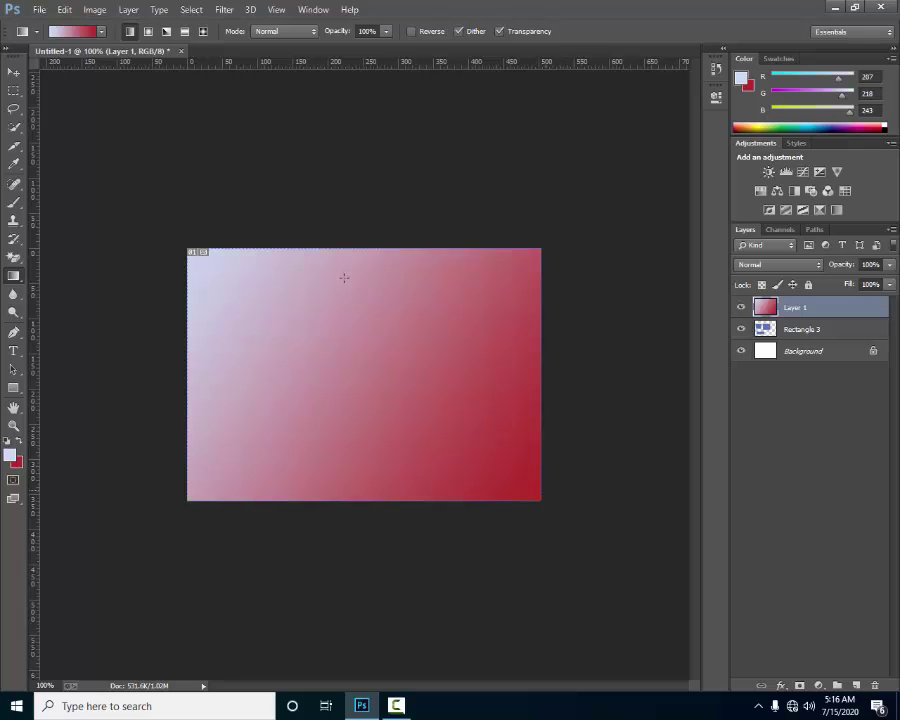
- Apply the foreground-to-transparent gradient preset diagonally across Layer 1 from the canvas's upper-left to lower-right corner
click(99, 35)
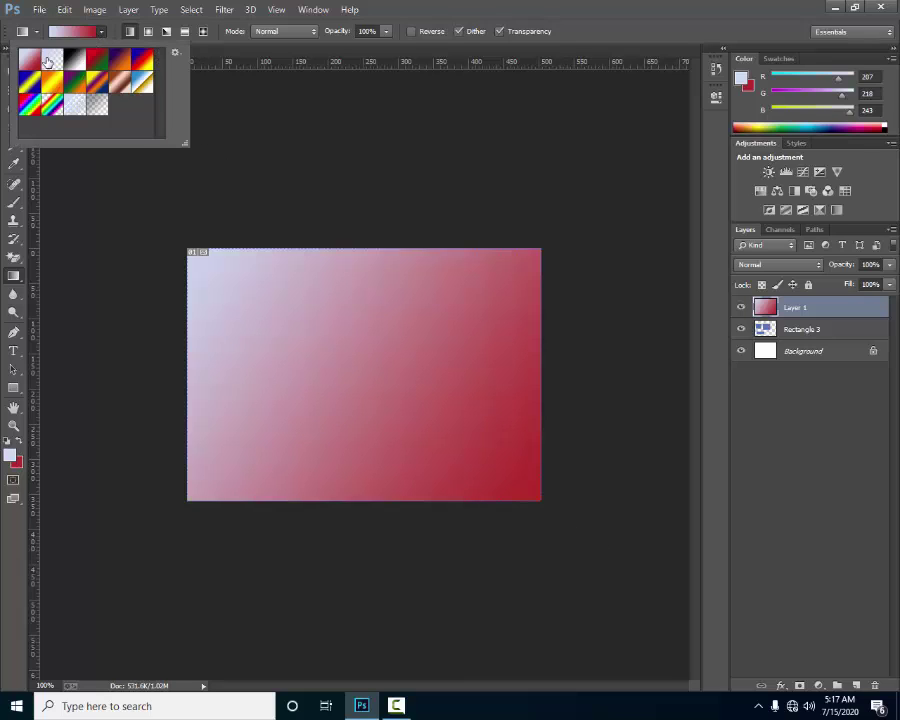
click(55, 61)
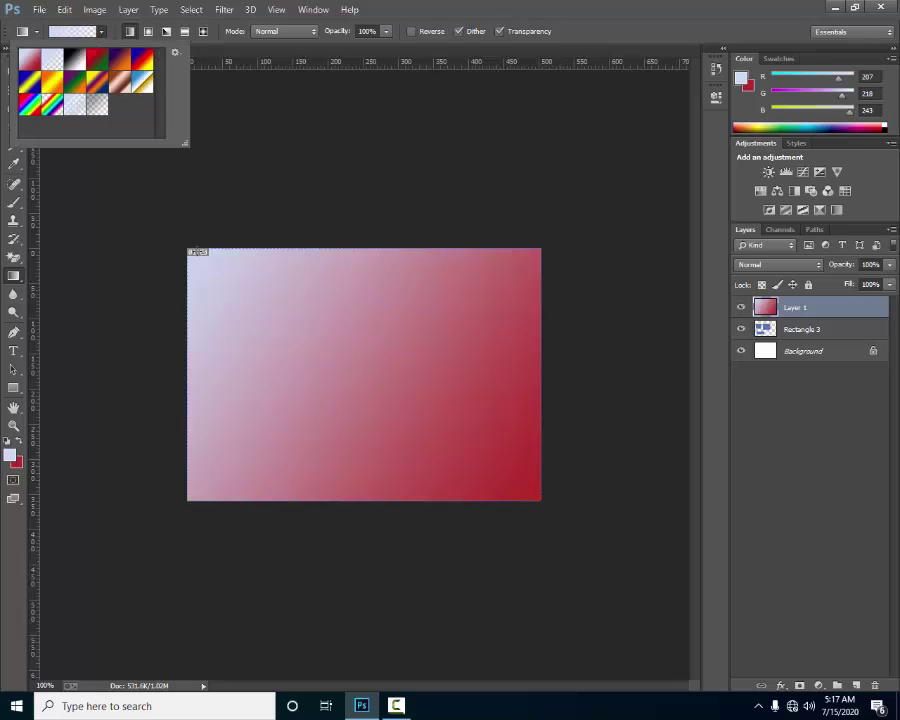
drag(190, 252, 559, 490)
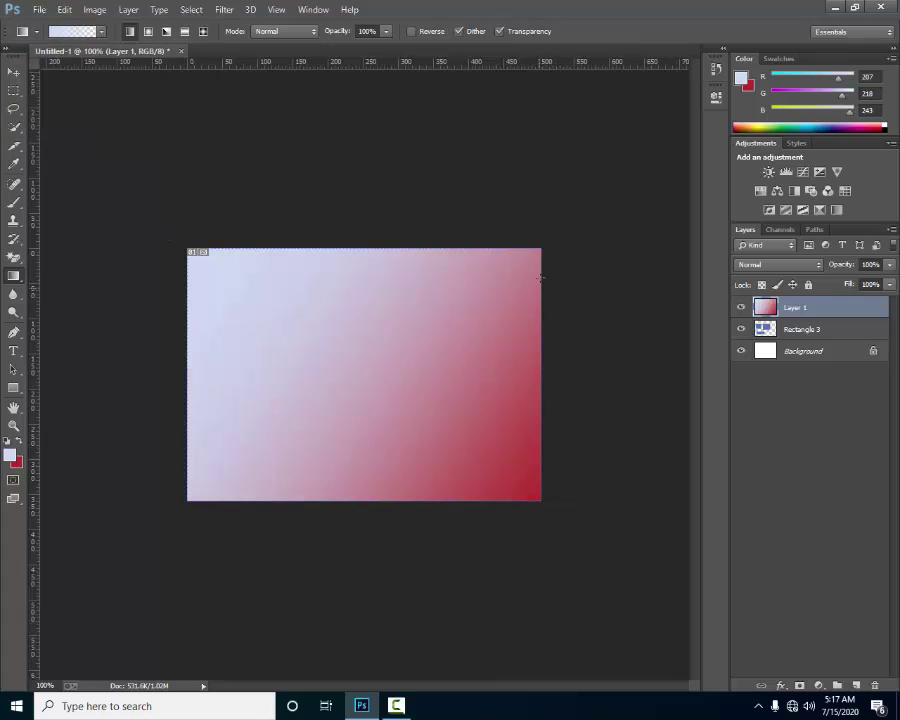
- Fill Layer 1 with the Black, White gradient preset, running diagonally from the canvas's upper-left to lower-right corner
click(102, 32)
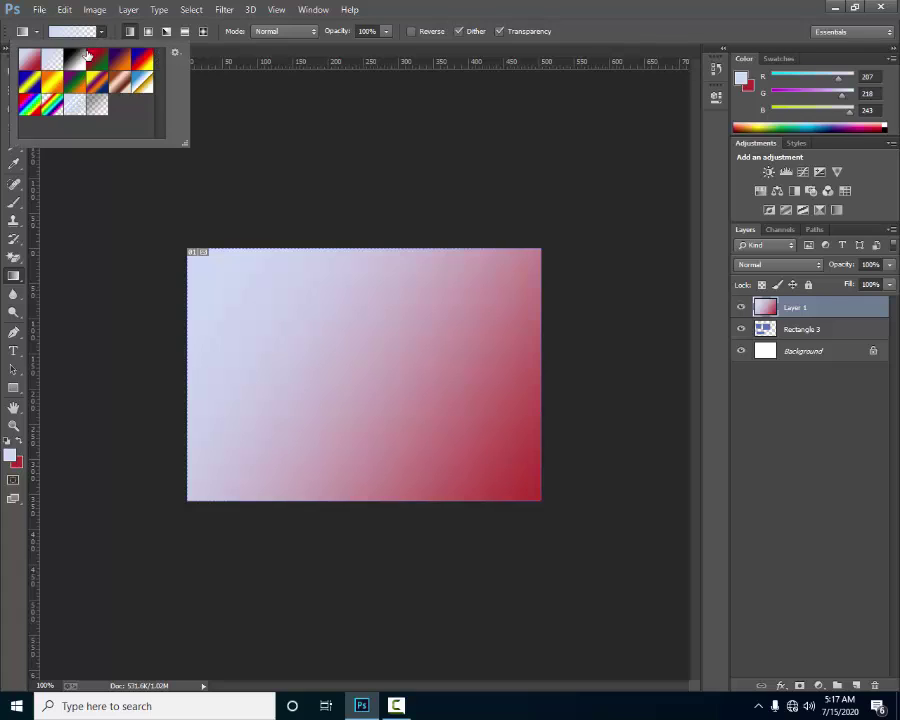
click(76, 60)
drag(187, 251, 560, 538)
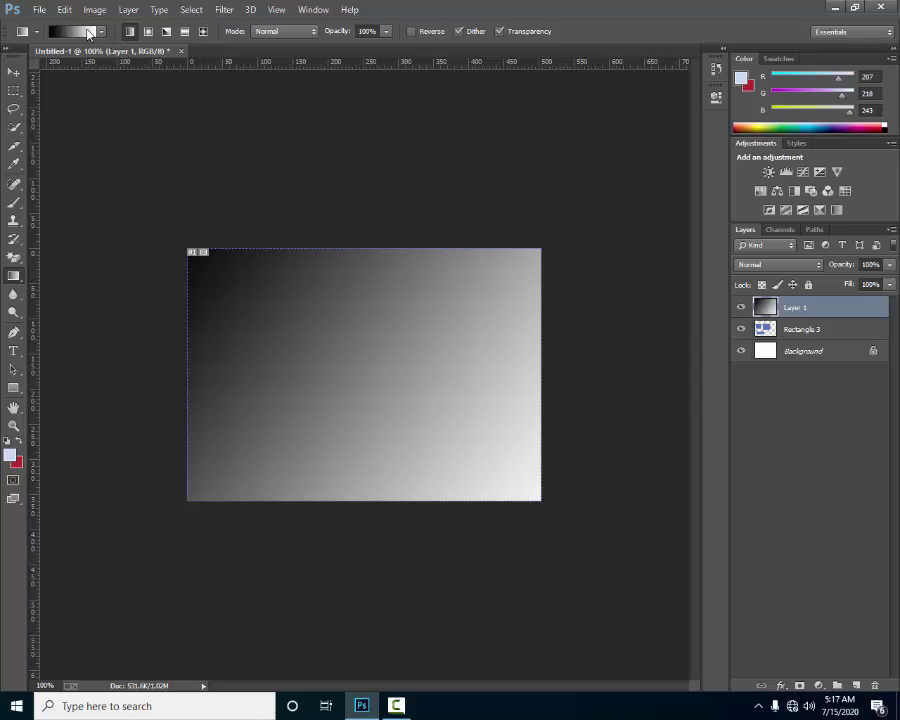
- Edit the Black, White gradient by adding two colour stops between its ends and making the one at 48% blue
click(88, 33)
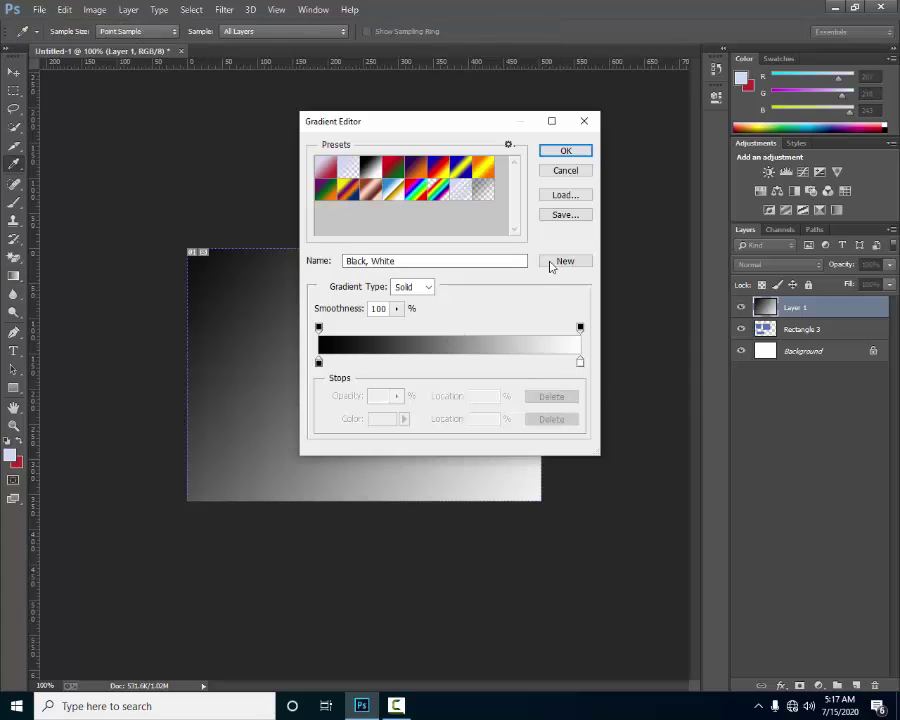
click(553, 172)
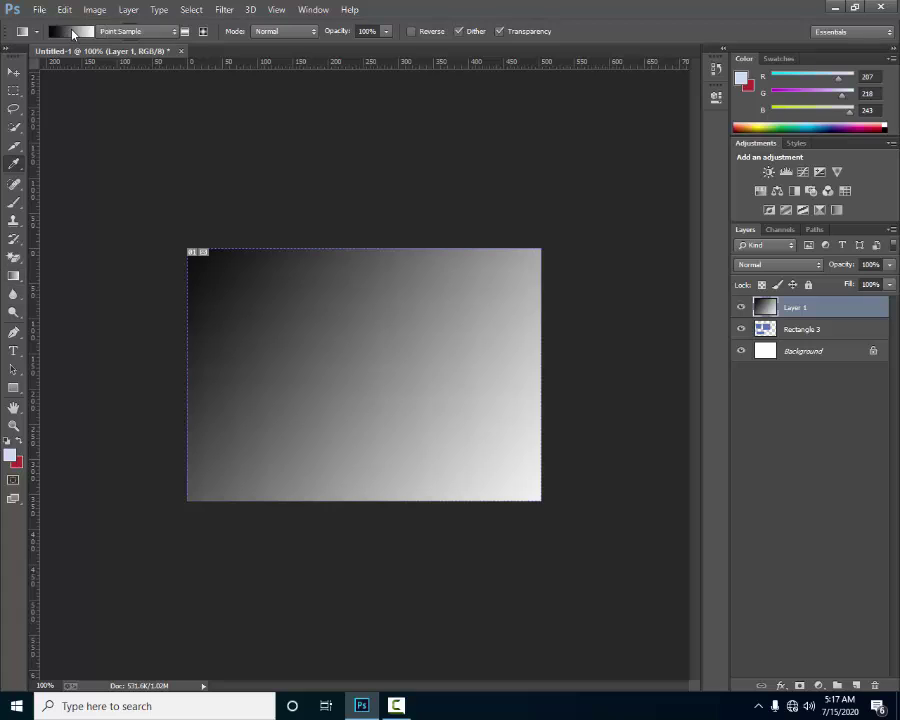
click(70, 31)
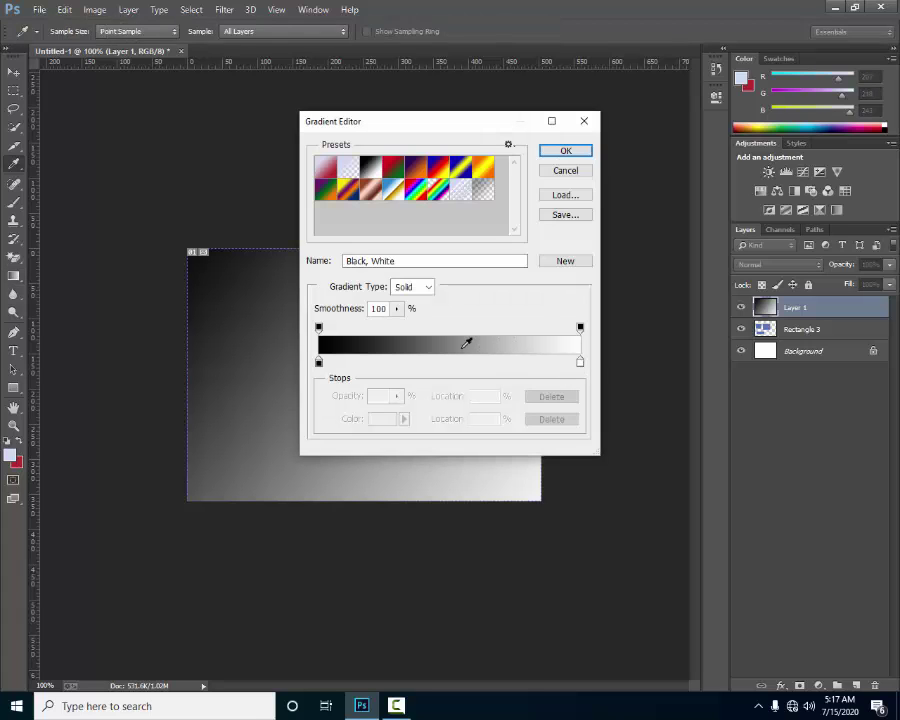
click(444, 363)
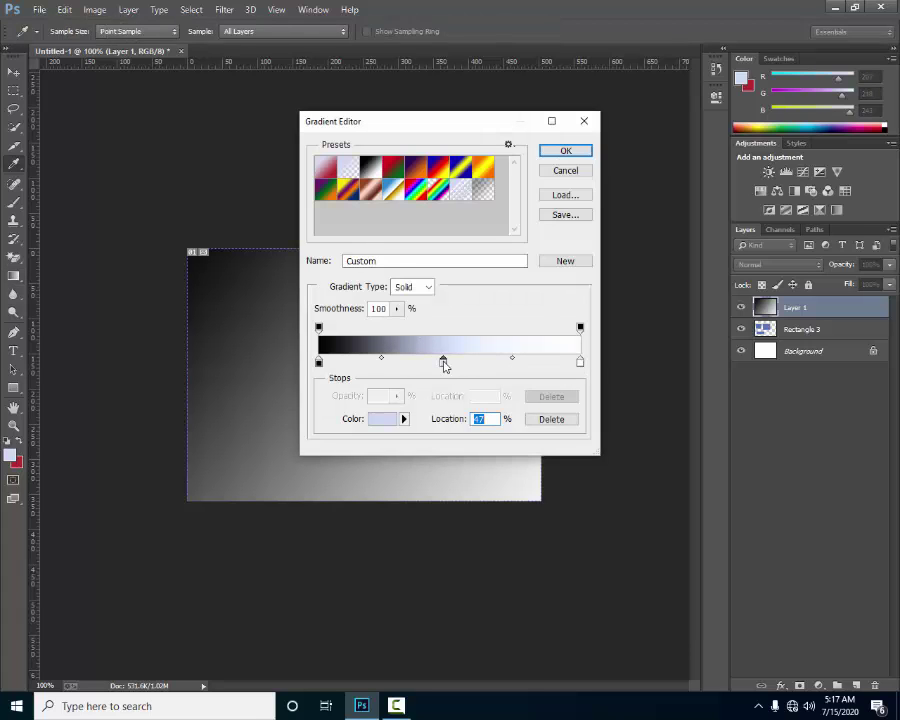
click(404, 362)
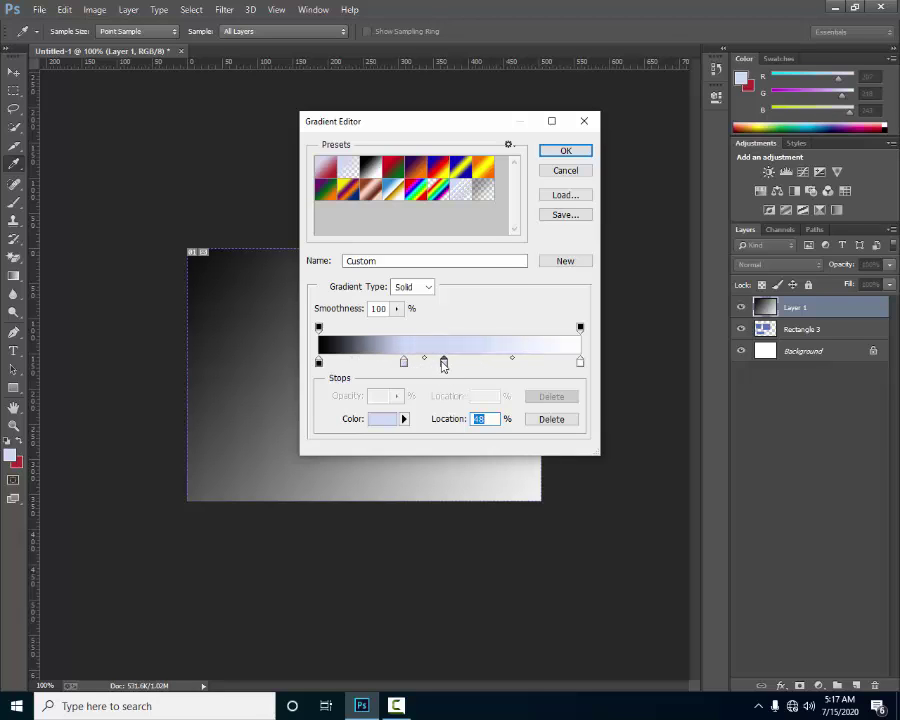
double_click(444, 363)
click(412, 239)
click(587, 178)
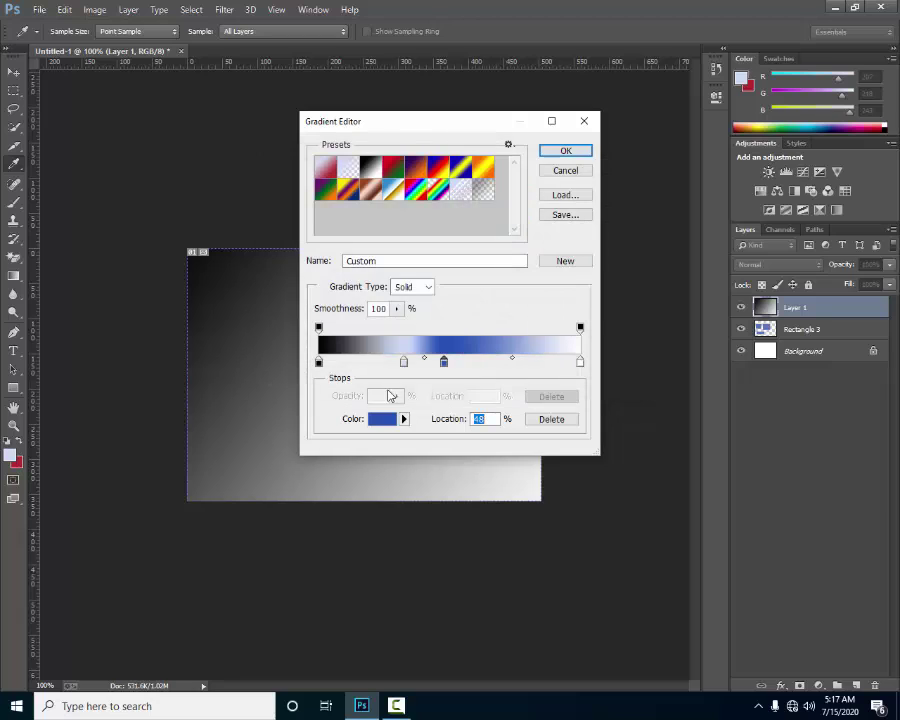
- Move the pale blue colour stop towards the black end, add a 0% opacity stop at 69% and accept the custom gradient
click(403, 361)
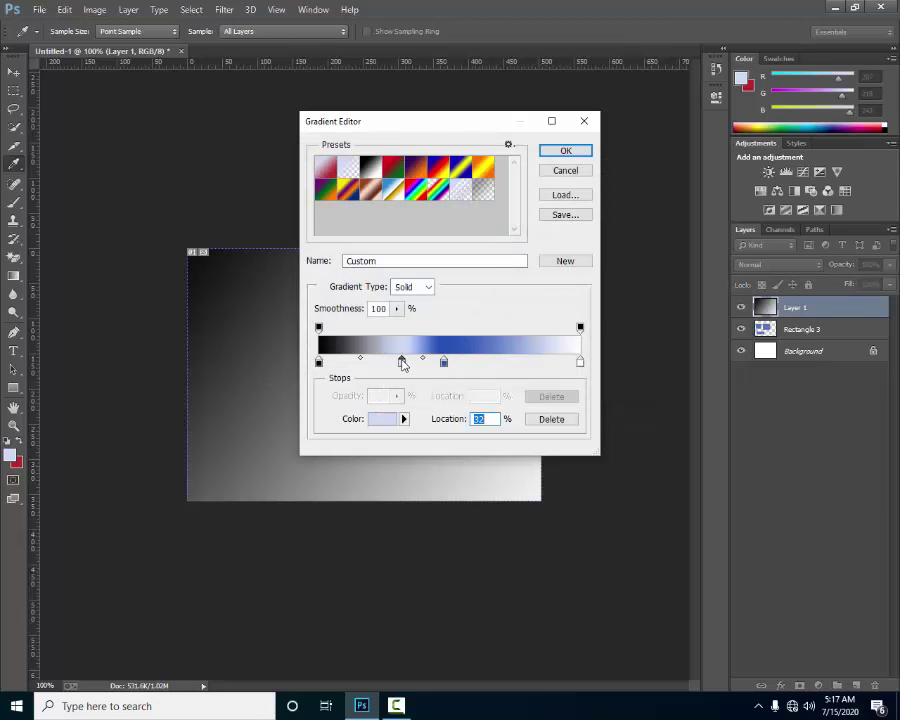
mouse_move(398, 366)
mouse_down()
mouse_move(357, 362)
mouse_move(420, 362)
mouse_move(406, 362)
mouse_up()
click(498, 331)
mouse_move(499, 330)
mouse_down()
mouse_move(460, 330)
mouse_move(516, 330)
mouse_move(451, 330)
mouse_move(499, 330)
mouse_up()
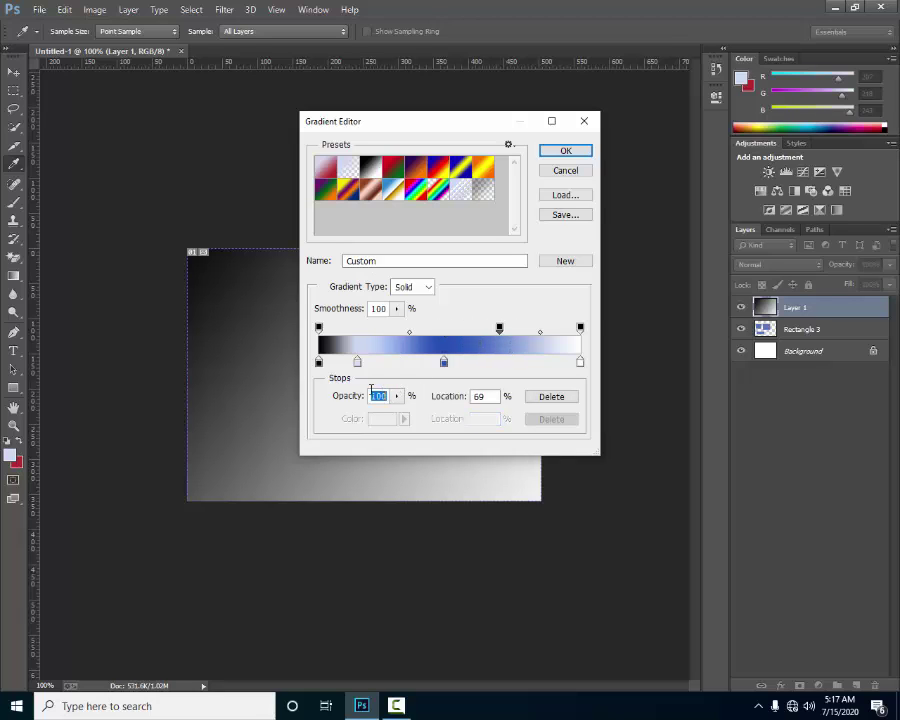
text(0)
key(Return)
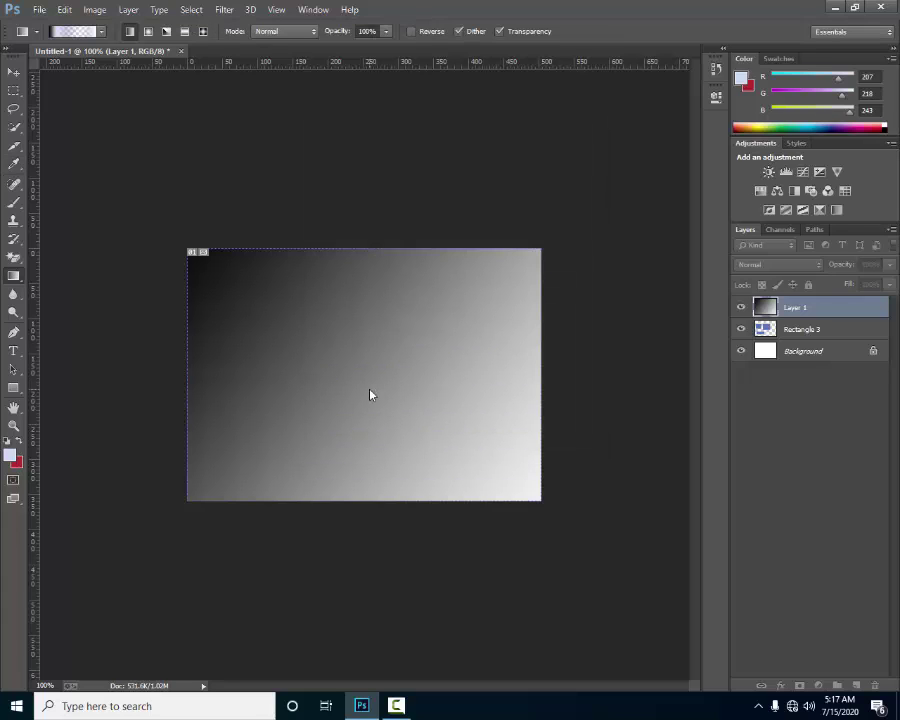
- Layer the custom gradient over Layer 1 with four diagonal strokes, alternating from the upper-left and upper-right corners
drag(251, 295, 552, 526)
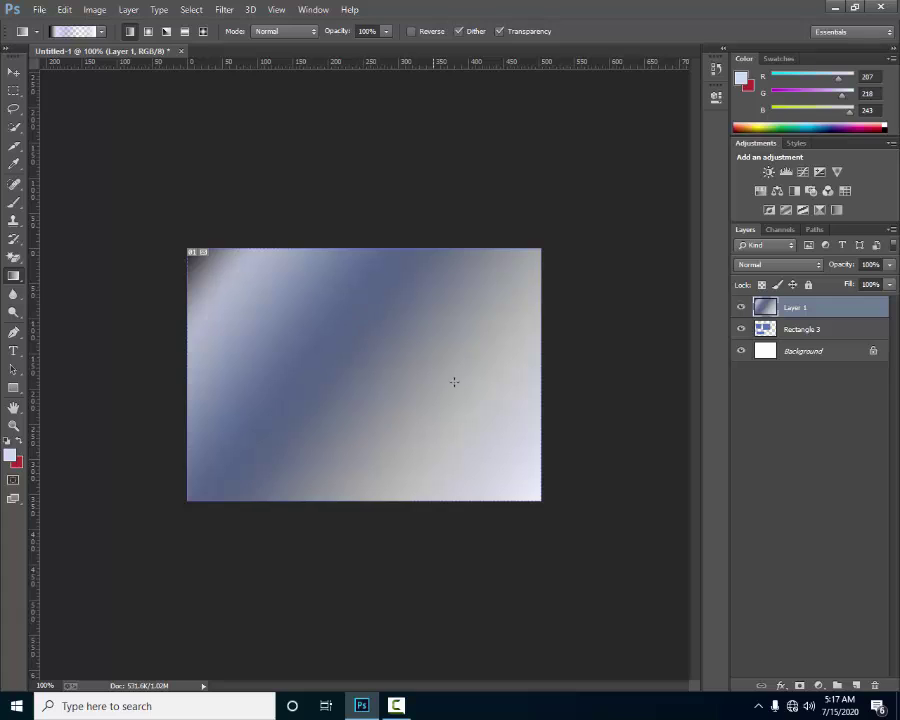
drag(549, 252, 161, 518)
drag(147, 224, 600, 497)
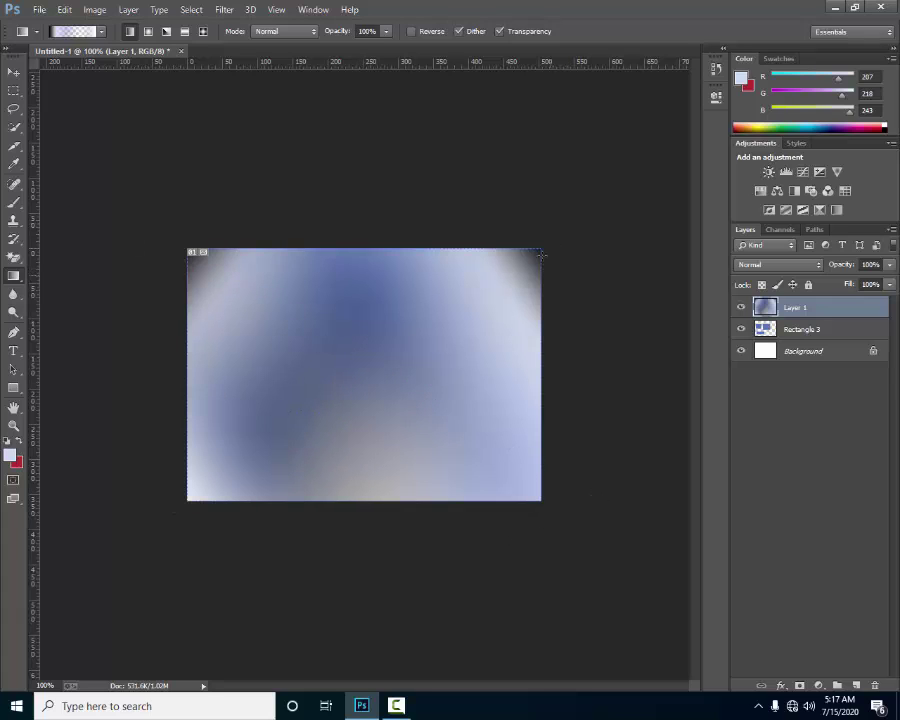
drag(548, 246, 125, 584)
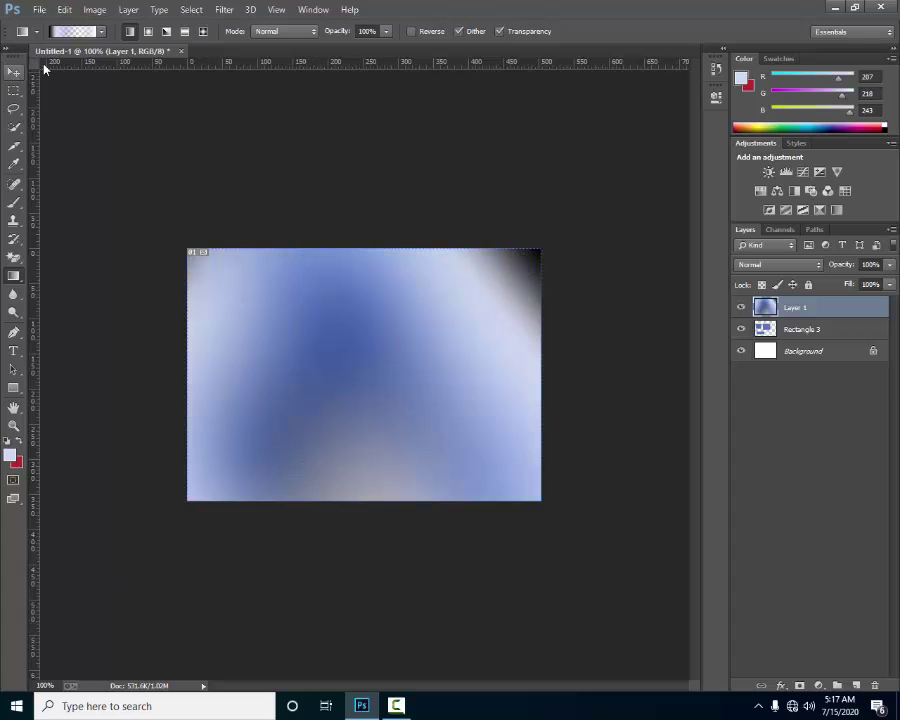
- View the blending options of Layer 1 and close them without applying anything
click(100, 32)
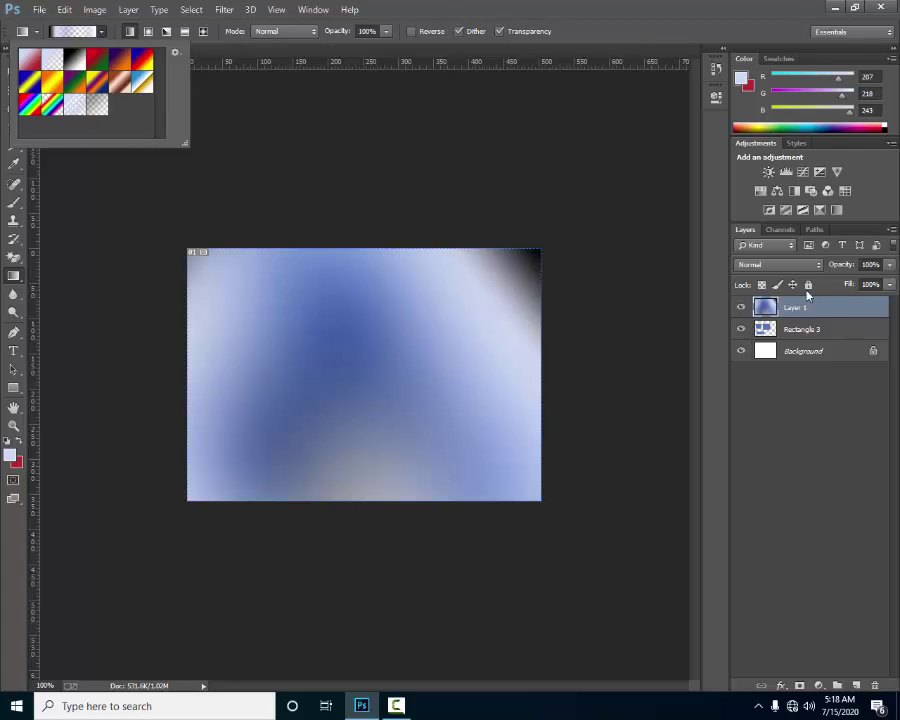
right_click(817, 318)
right_click(817, 318)
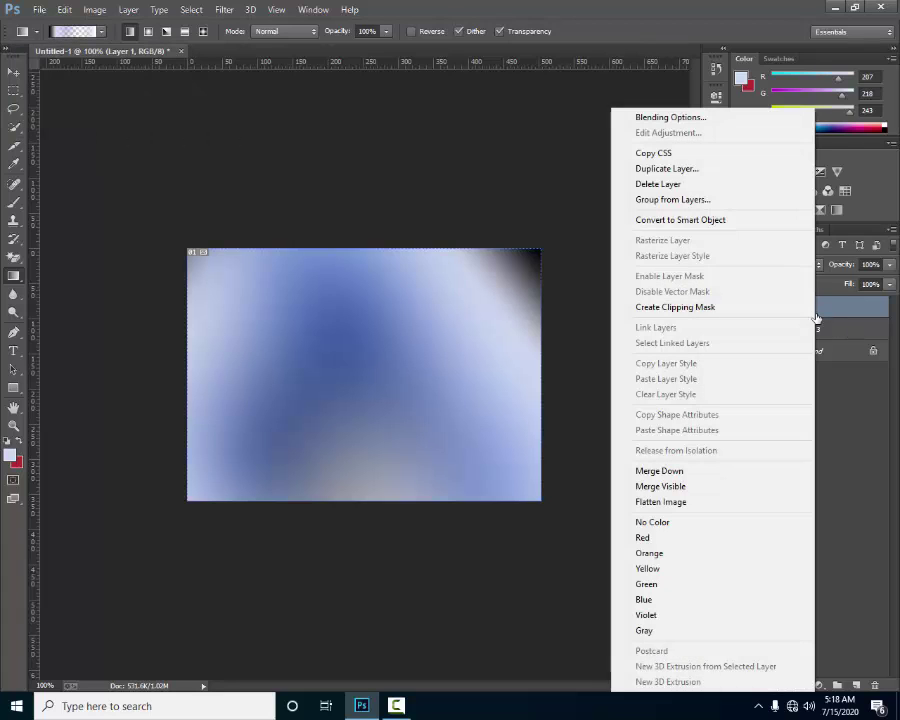
click(672, 117)
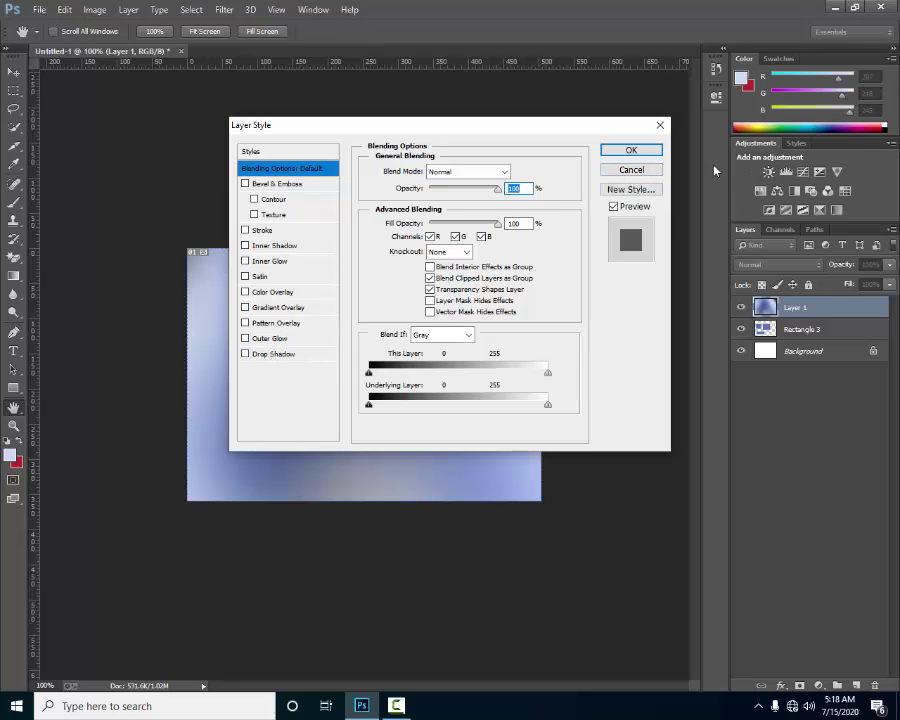
click(632, 171)
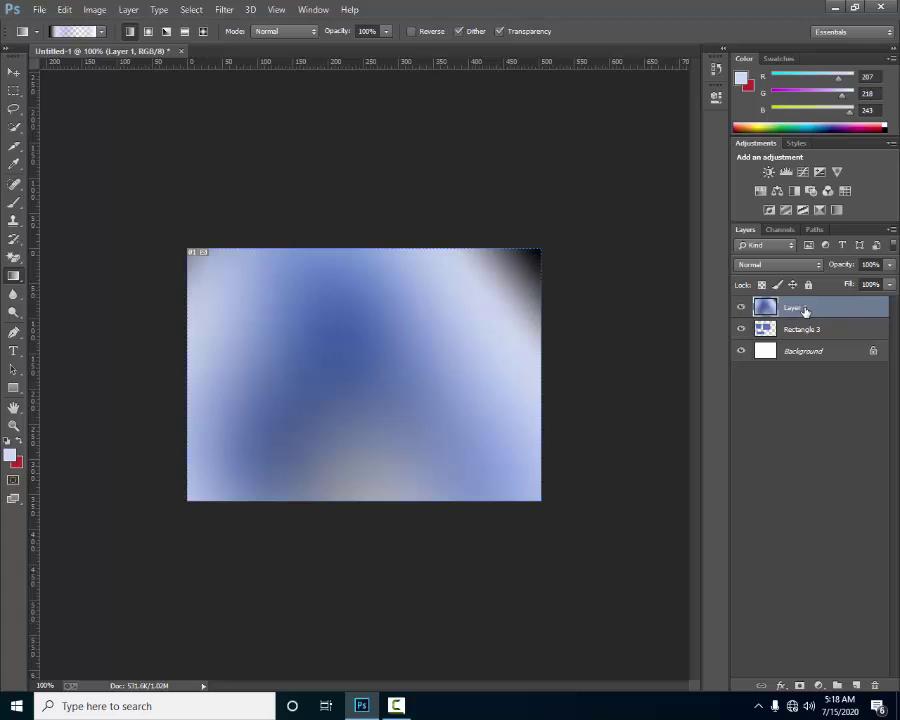
- Try the Color Overlay and Gradient Overlay layer styles on Layer 1 and discard them
right_click(806, 310)
click(824, 352)
right_click(802, 351)
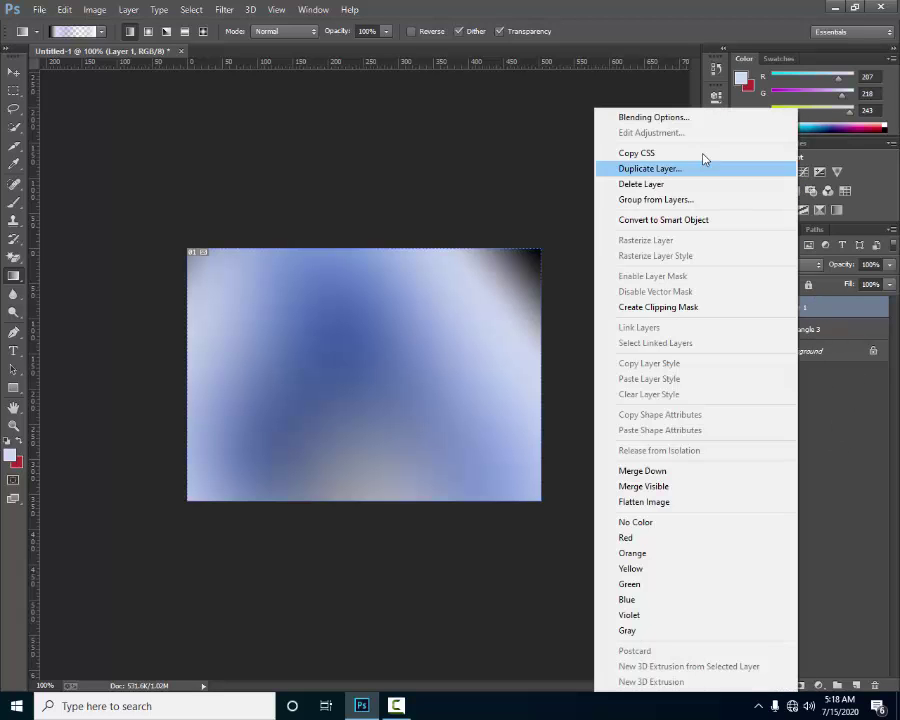
click(663, 117)
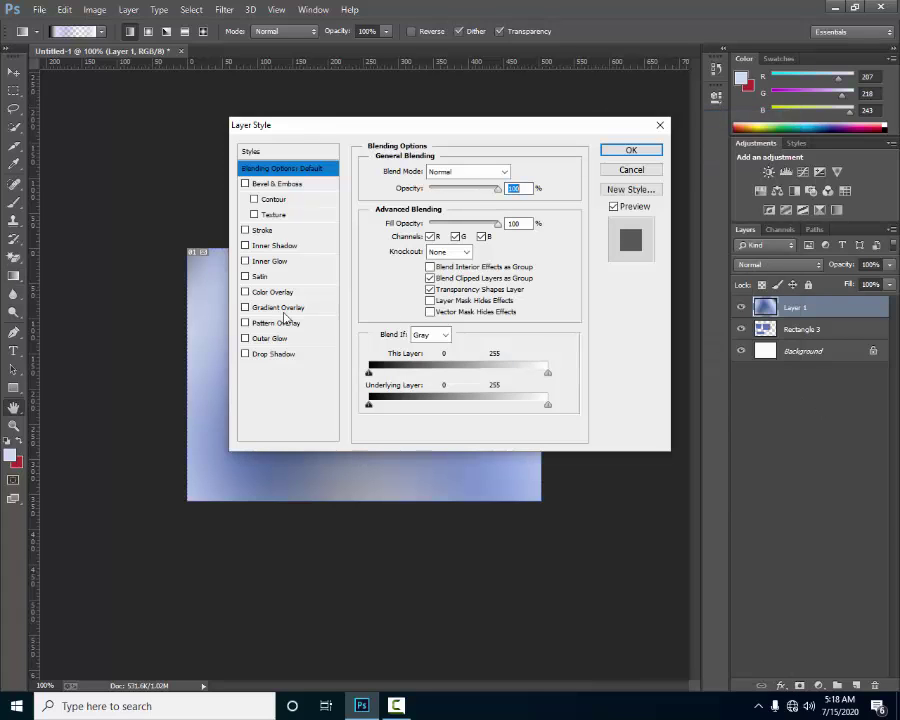
click(268, 292)
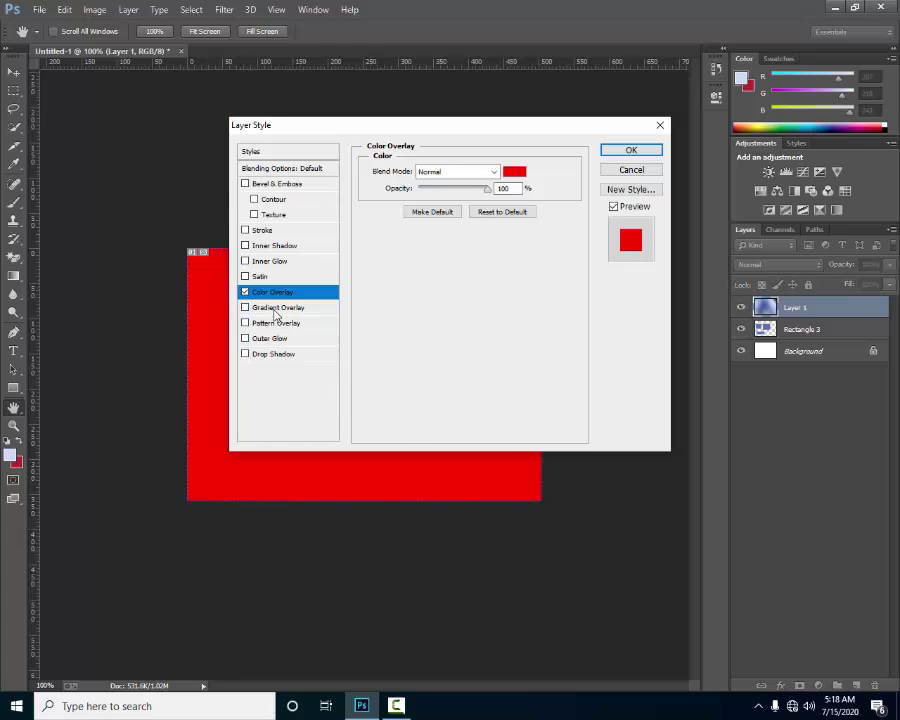
click(278, 307)
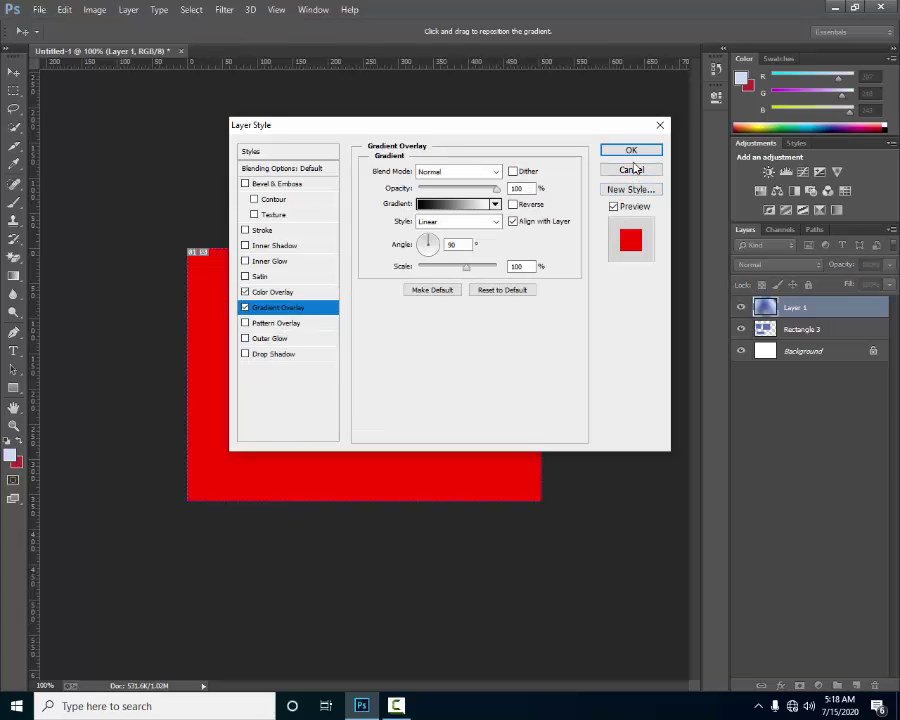
click(630, 172)
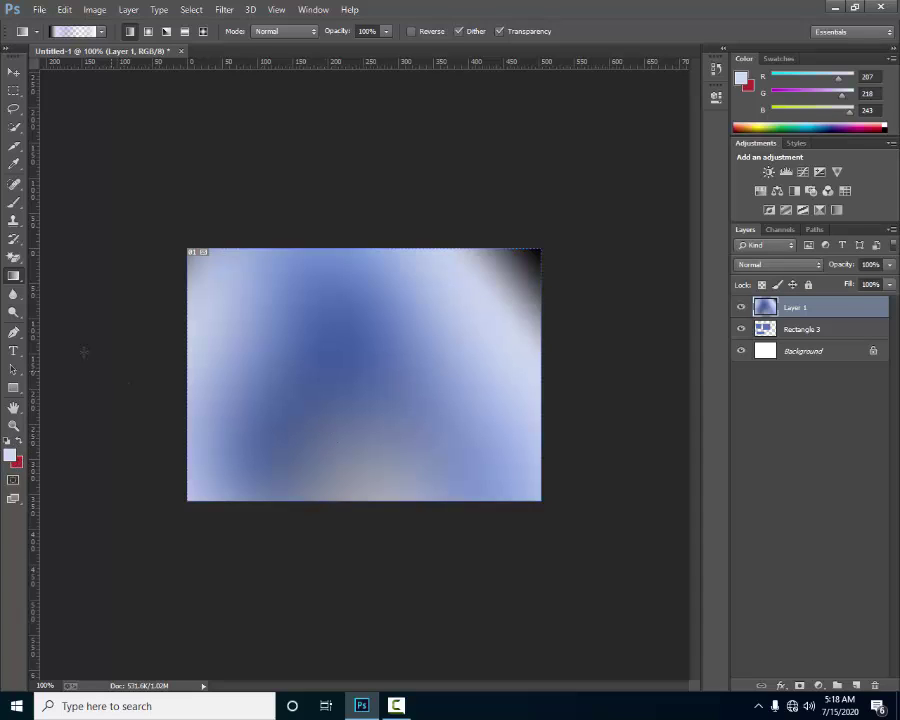
- Switch to the Blur tool, make Rectangle 3 the active layer and hide Layer 1
click(17, 277)
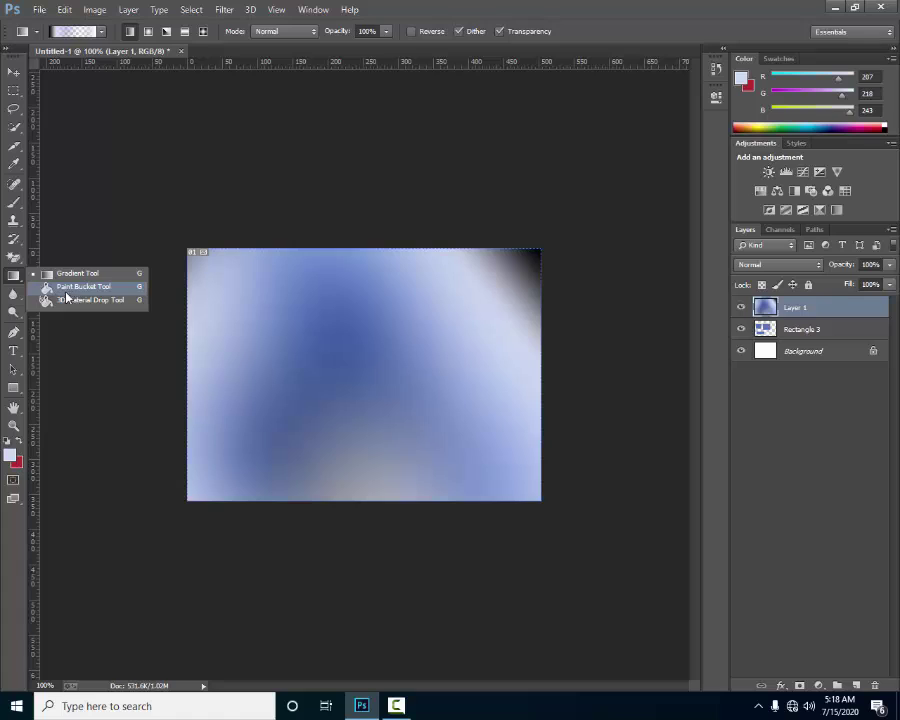
click(13, 294)
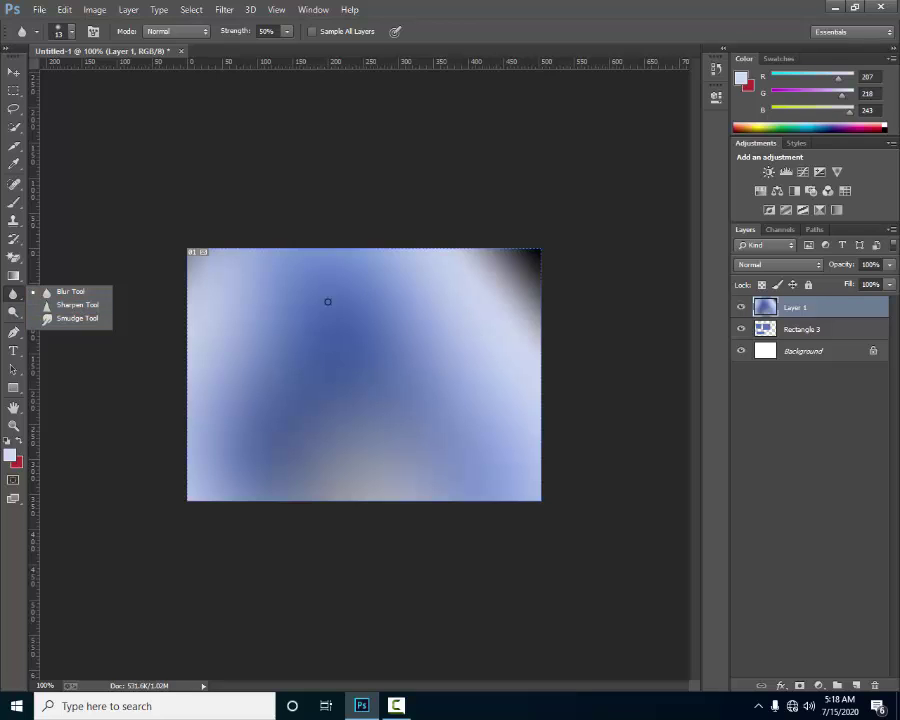
click(800, 328)
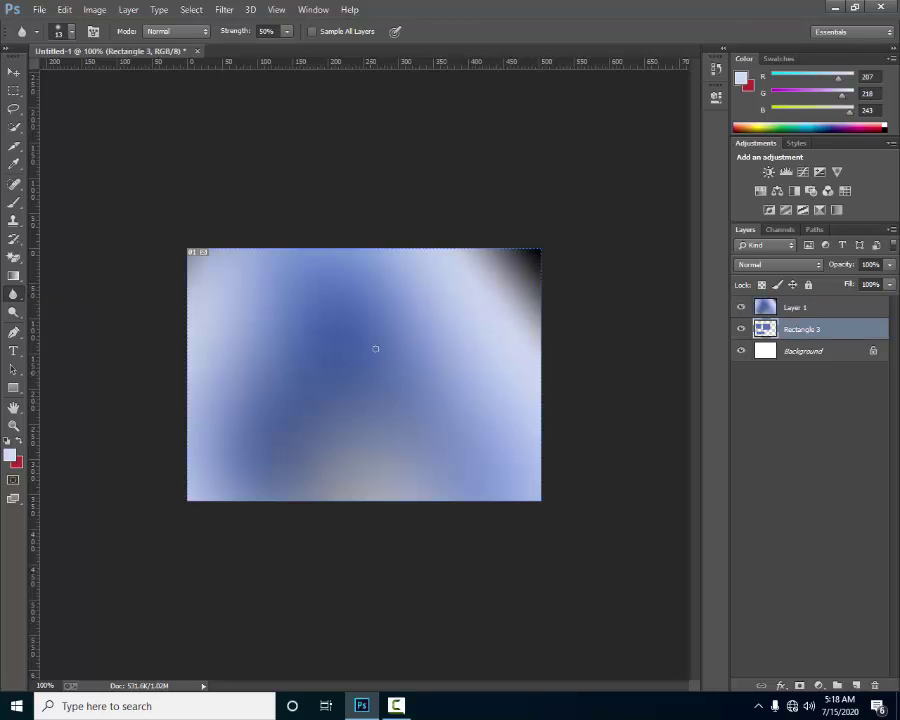
click(741, 308)
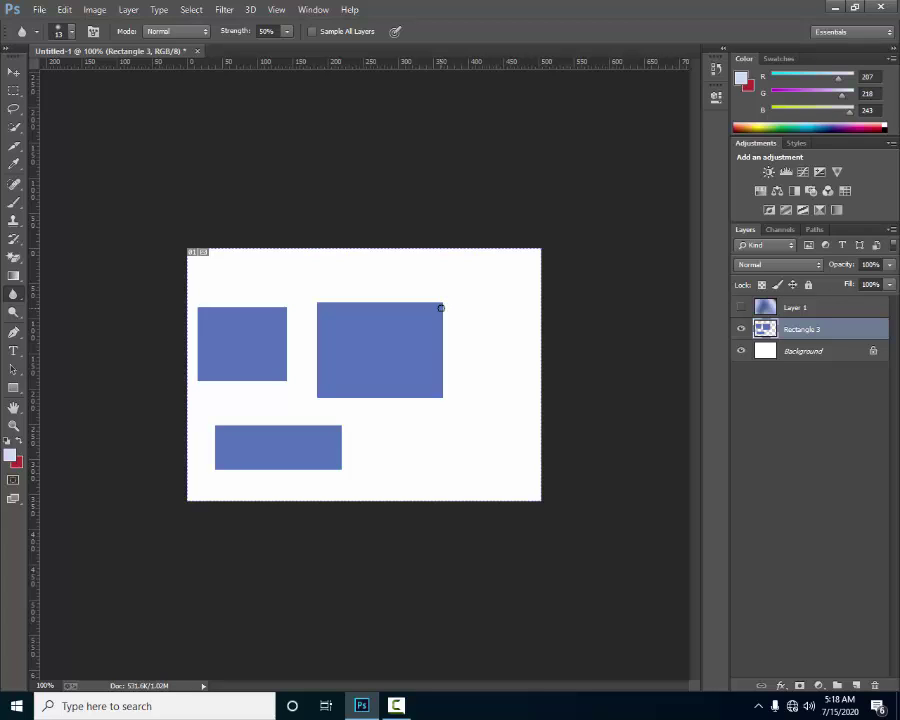
- Blur the right edge of the largest blue rectangle using a 35 px Blur brush at 50% strength
key(bracketright)
mouse_move(444, 301)
mouse_down()
mouse_move(443, 369)
mouse_move(449, 308)
mouse_move(442, 303)
mouse_move(441, 363)
mouse_move(444, 312)
mouse_move(434, 303)
mouse_move(443, 416)
mouse_move(448, 316)
mouse_up()
ctrl+click(455, 335)
ctrl+click(455, 335)
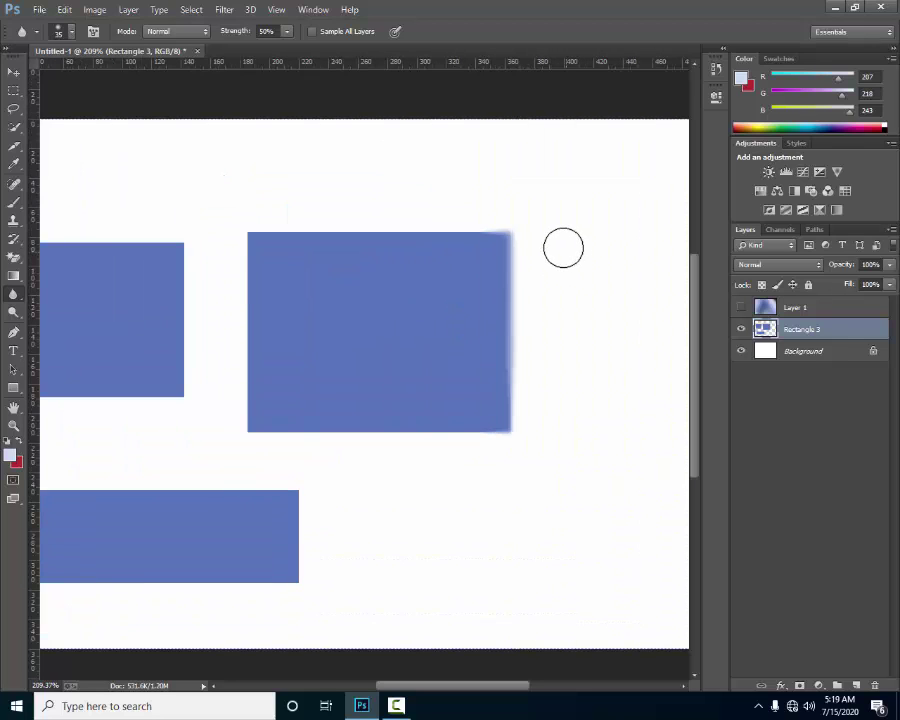
mouse_move(517, 357)
mouse_down()
mouse_move(514, 457)
mouse_move(501, 309)
mouse_move(506, 227)
mouse_move(533, 516)
mouse_move(516, 276)
mouse_move(529, 387)
mouse_up()
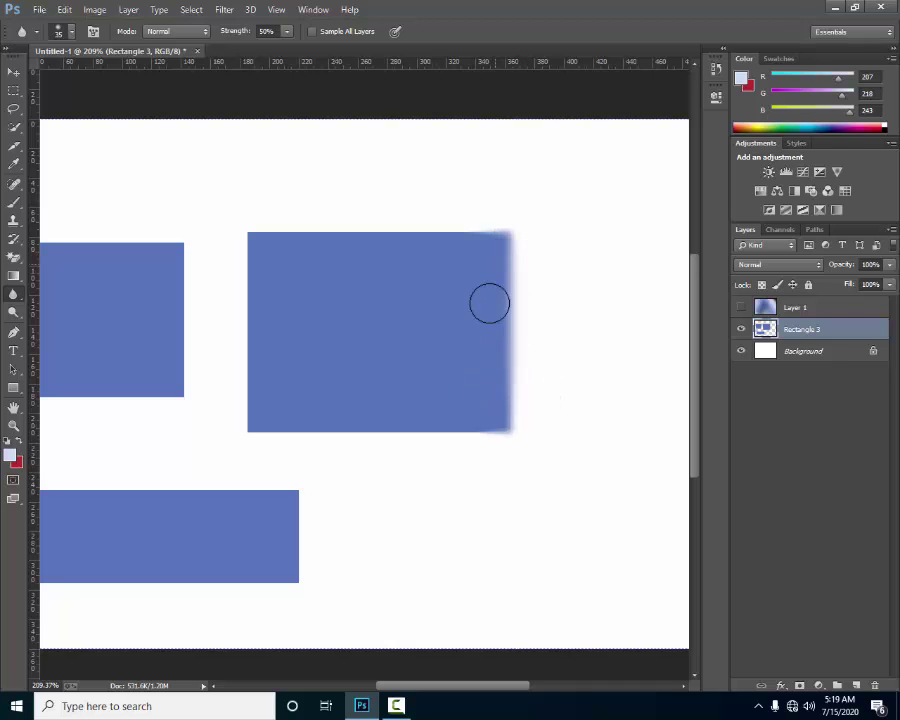
mouse_move(520, 236)
mouse_down()
mouse_move(535, 397)
mouse_move(515, 426)
mouse_move(481, 216)
mouse_move(502, 387)
mouse_up()
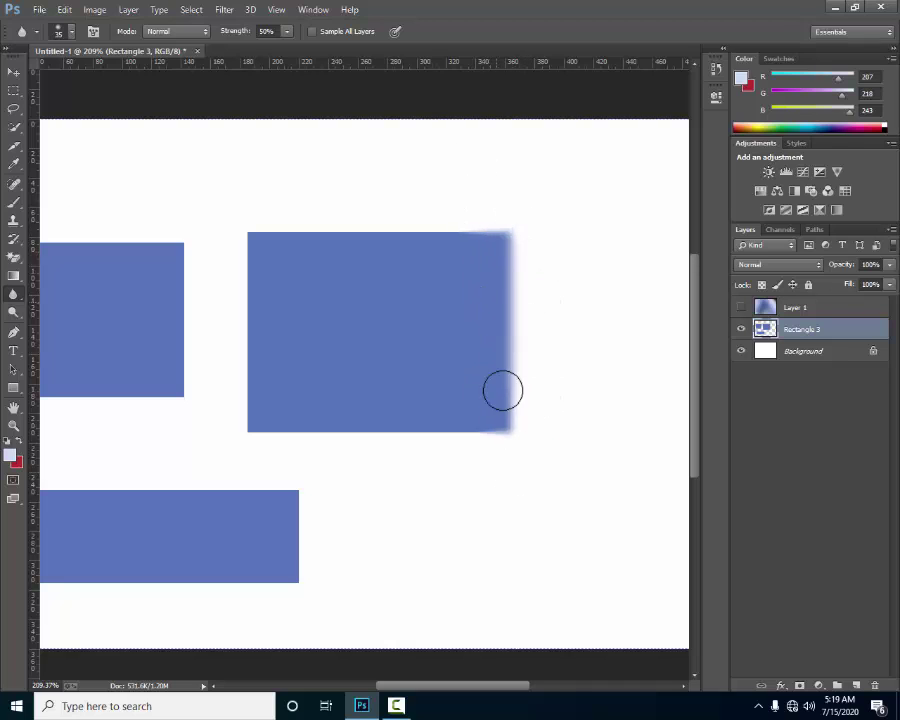
- Lighten the middle of the largest blue rectangle with a 65 px Dodge brush, range Midtones, at 50% exposure
right_click(13, 293)
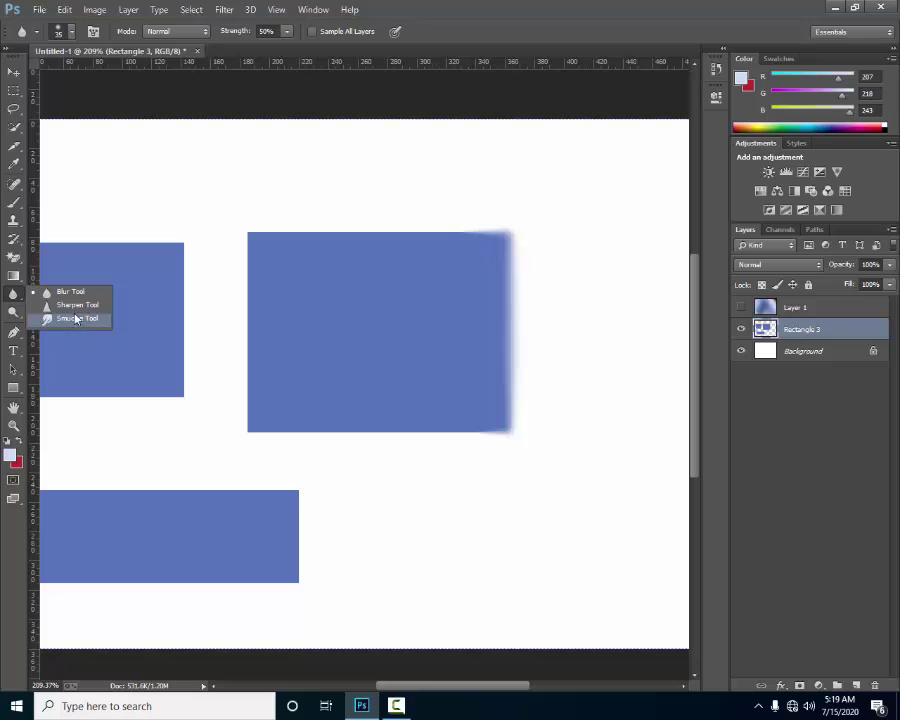
click(16, 315)
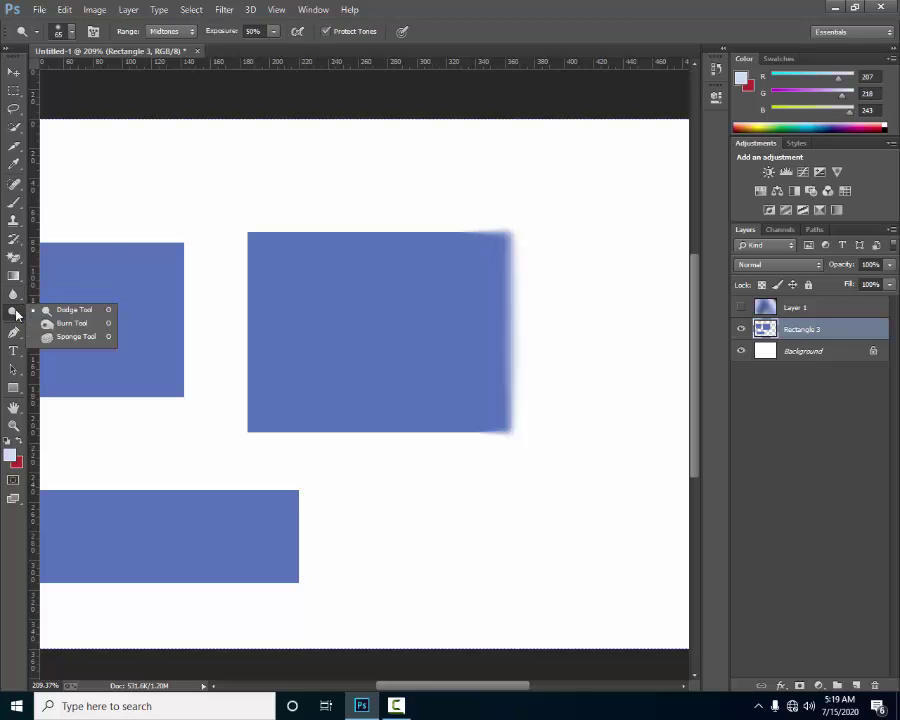
click(75, 323)
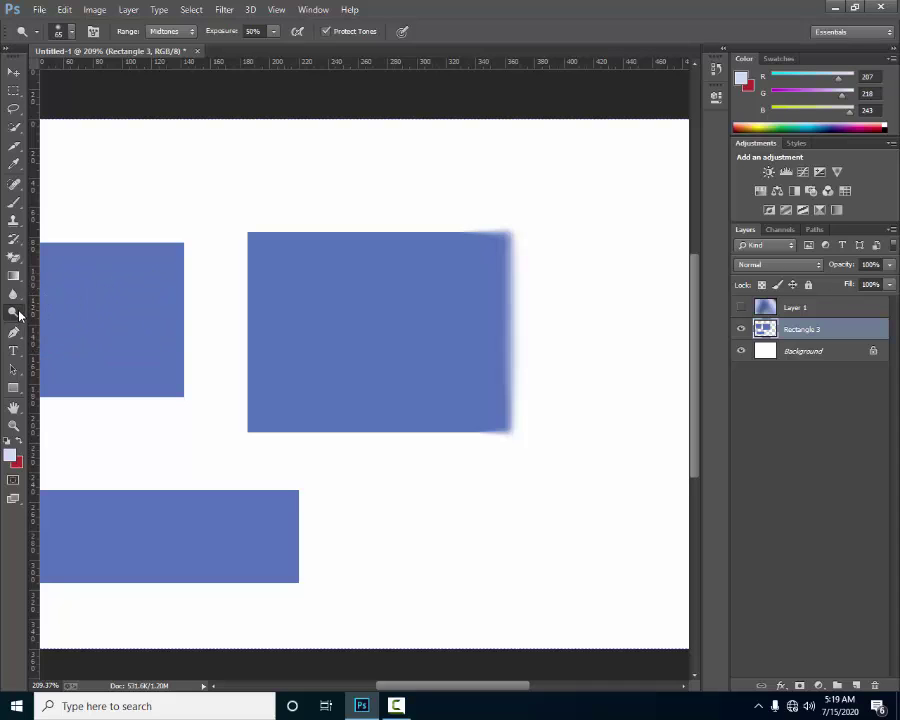
click(18, 315)
click(60, 307)
mouse_move(376, 320)
mouse_down()
mouse_move(365, 352)
mouse_move(462, 299)
mouse_move(466, 342)
mouse_move(446, 362)
mouse_move(360, 313)
mouse_move(390, 305)
mouse_move(350, 267)
mouse_move(305, 342)
mouse_up()
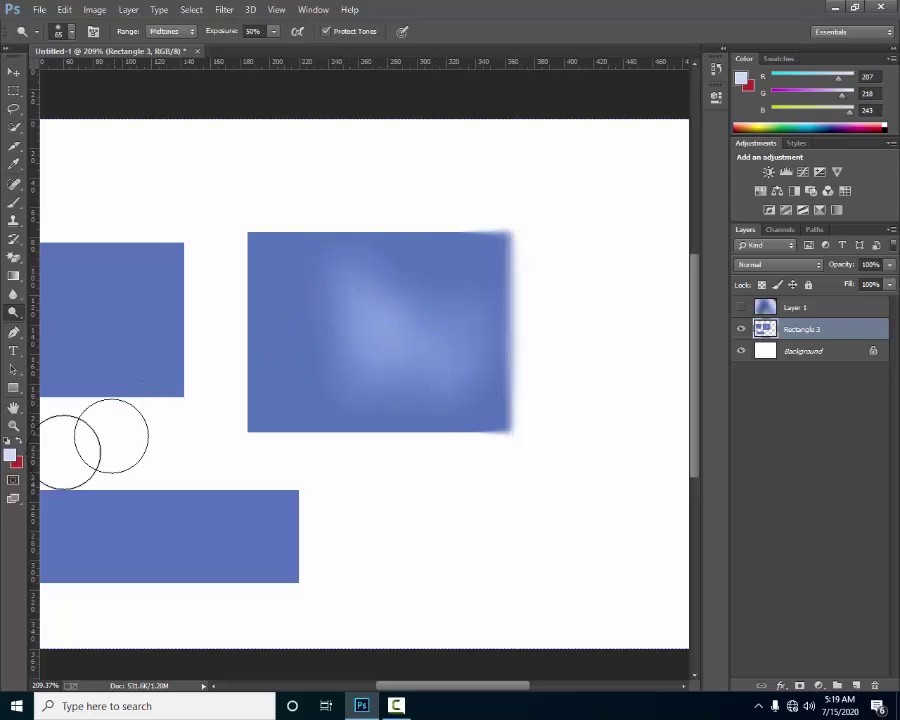
- Set the foreground colour to magenta #fc00ff and lighten more of the largest rectangle with the Dodge tool
click(10, 456)
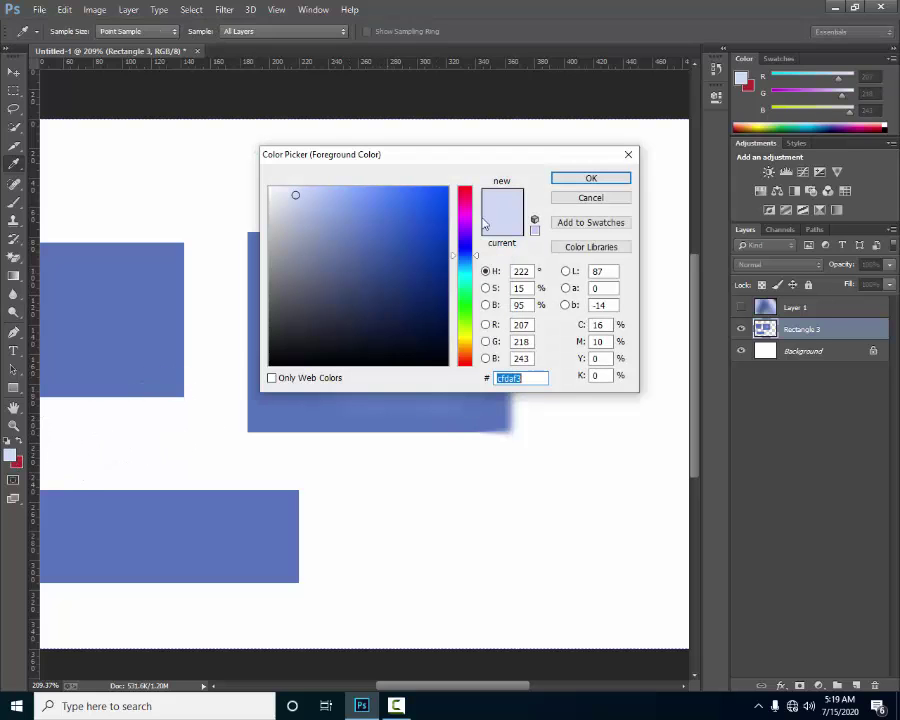
drag(464, 252, 464, 216)
drag(442, 190, 449, 186)
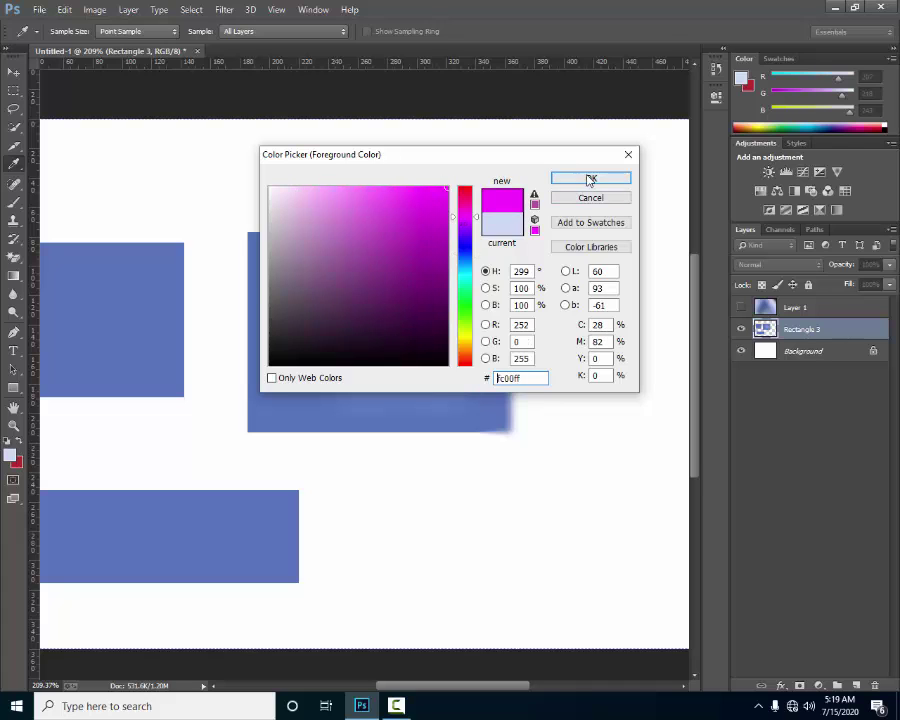
click(591, 178)
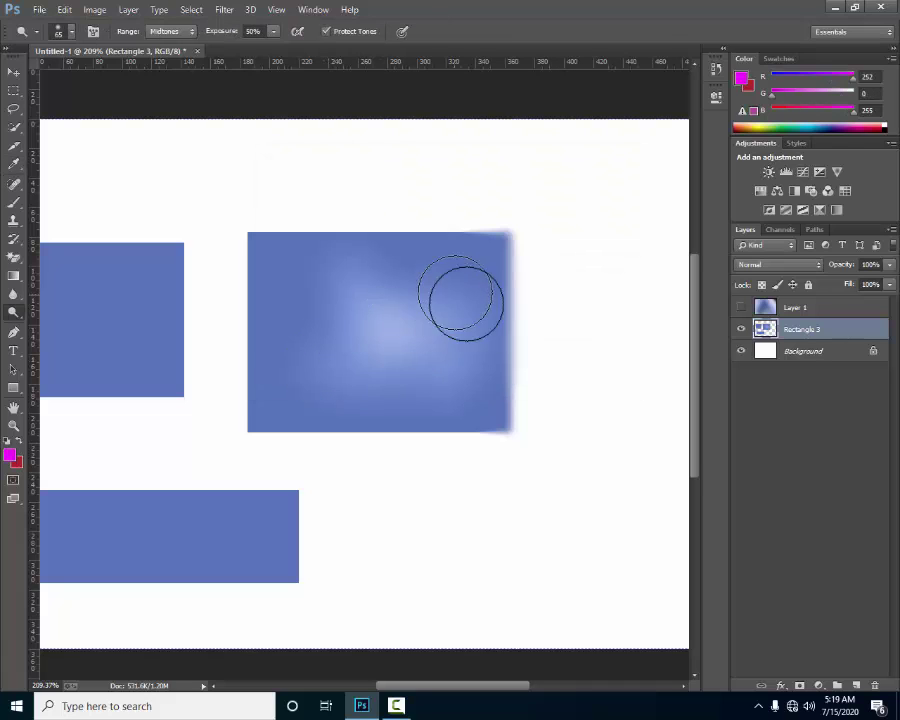
mouse_move(461, 300)
mouse_down()
mouse_move(442, 261)
mouse_move(265, 287)
mouse_move(317, 370)
mouse_move(327, 285)
mouse_move(428, 356)
mouse_move(446, 341)
mouse_move(293, 354)
mouse_up()
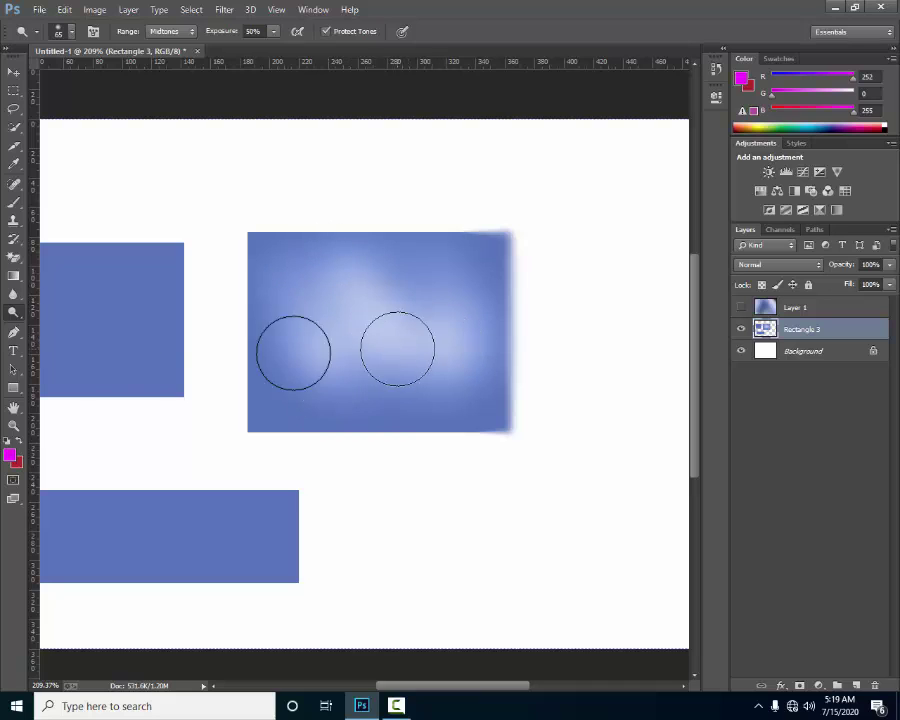
- Darken the lightened areas of the largest rectangle with a 65 px Burn brush, range Midtones, at 50% exposure
right_click(13, 312)
click(66, 320)
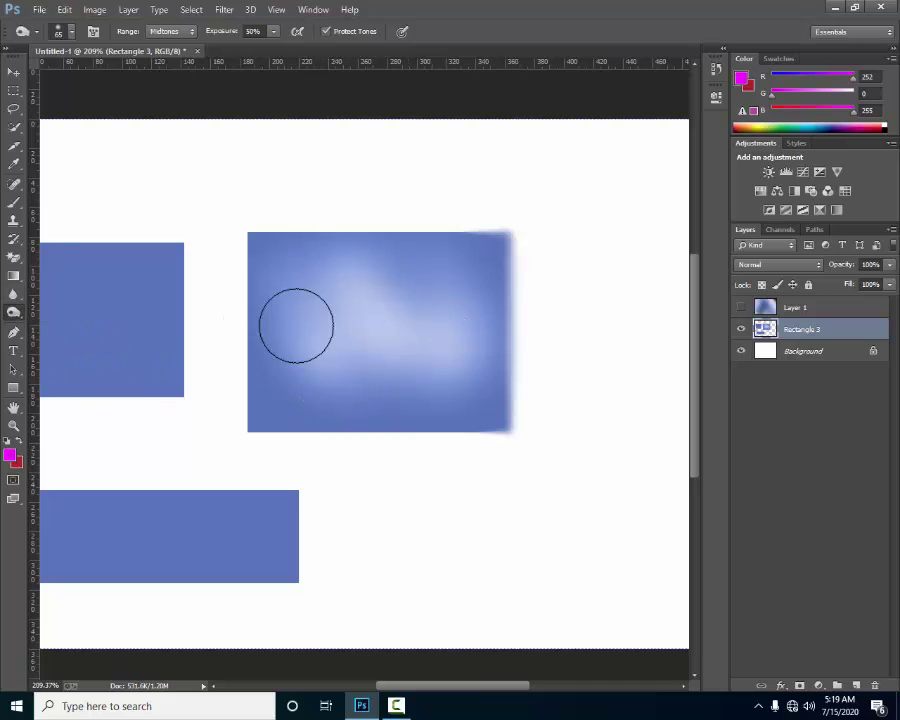
mouse_move(296, 326)
mouse_down()
mouse_move(384, 318)
mouse_move(397, 308)
mouse_move(394, 288)
mouse_move(383, 334)
mouse_move(339, 342)
mouse_move(344, 299)
mouse_move(338, 304)
mouse_move(360, 346)
mouse_move(427, 363)
mouse_move(440, 333)
mouse_move(445, 350)
mouse_move(445, 324)
mouse_move(456, 331)
mouse_move(442, 290)
mouse_move(376, 334)
mouse_move(346, 328)
mouse_move(401, 348)
mouse_move(367, 357)
mouse_move(335, 273)
mouse_up()
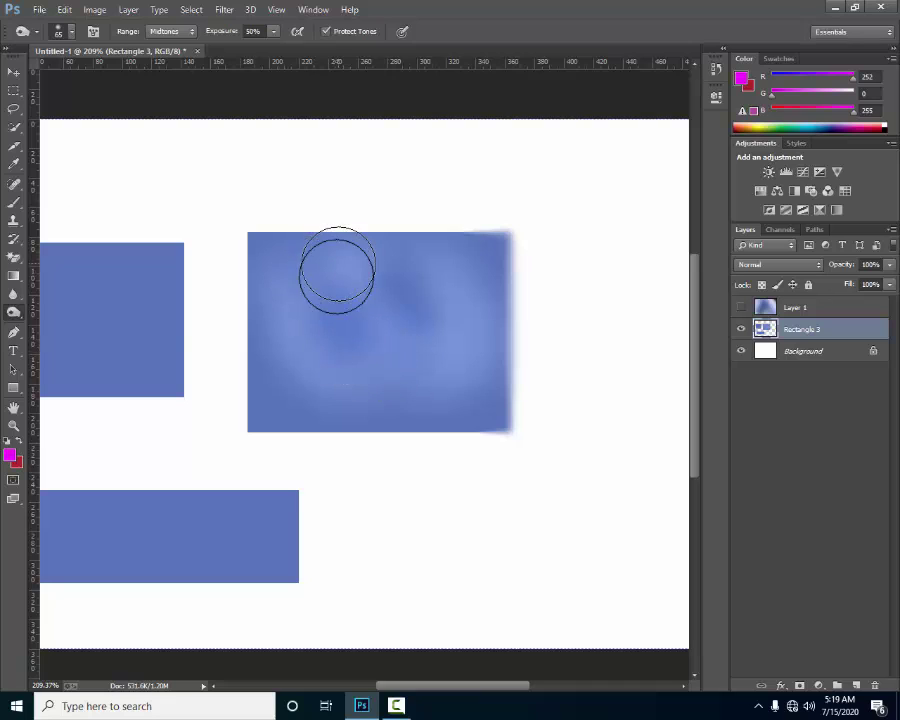
- Review the Burn, Spot Healing, Blur, Pen, Eraser, History Brush, Clone Stamp and Brush tools and their variants
right_click(8, 316)
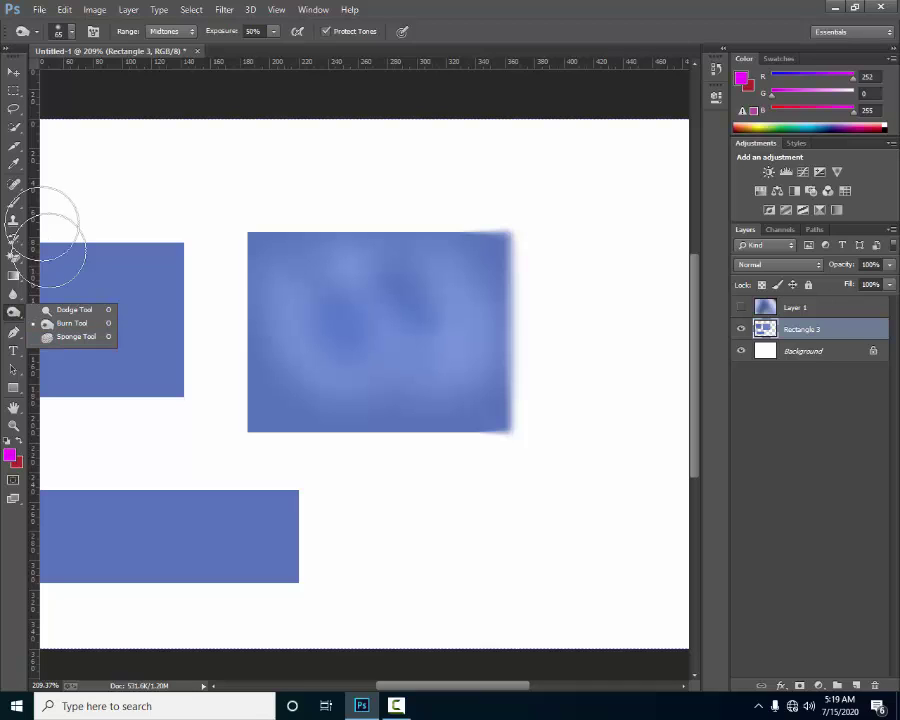
click(15, 187)
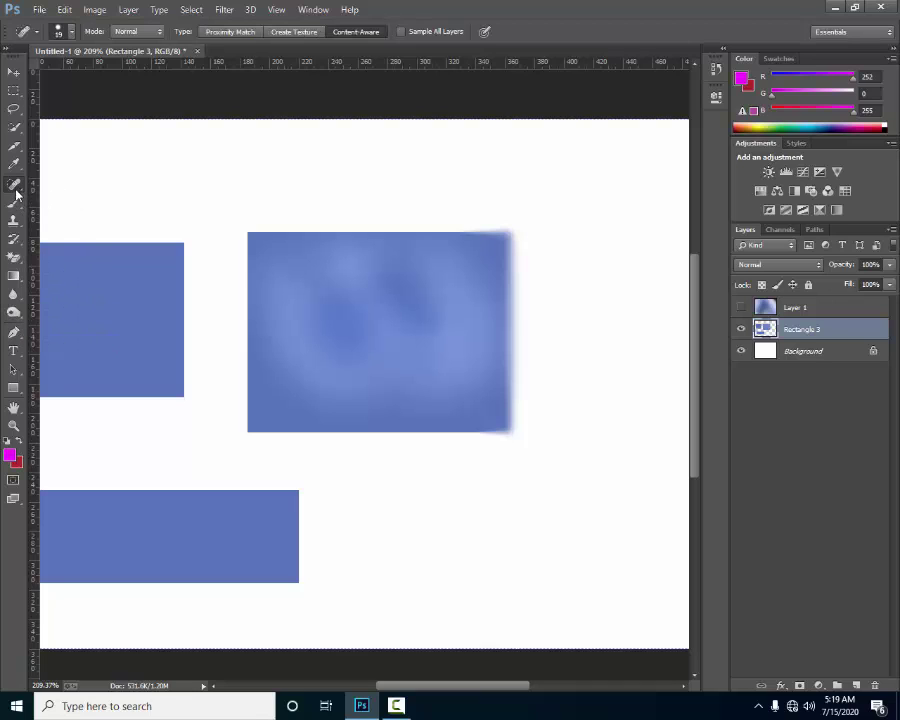
click(18, 296)
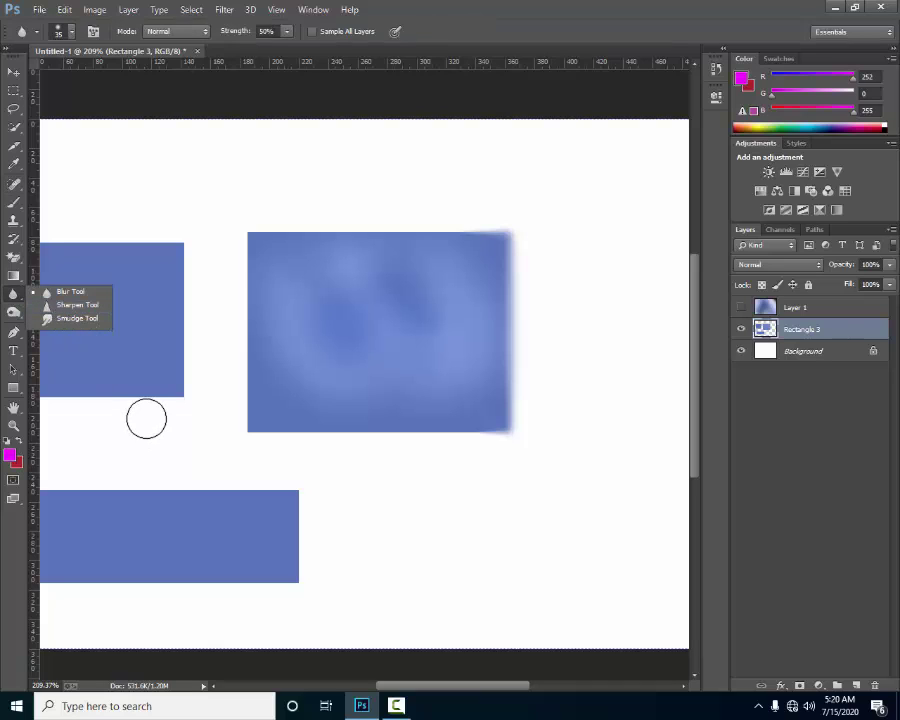
click(16, 336)
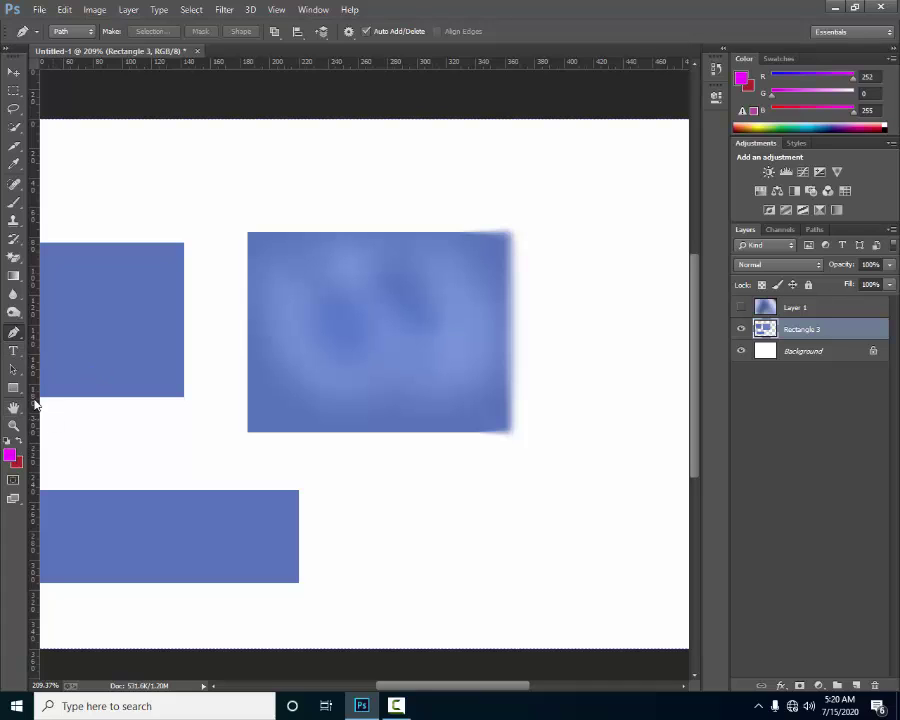
click(18, 257)
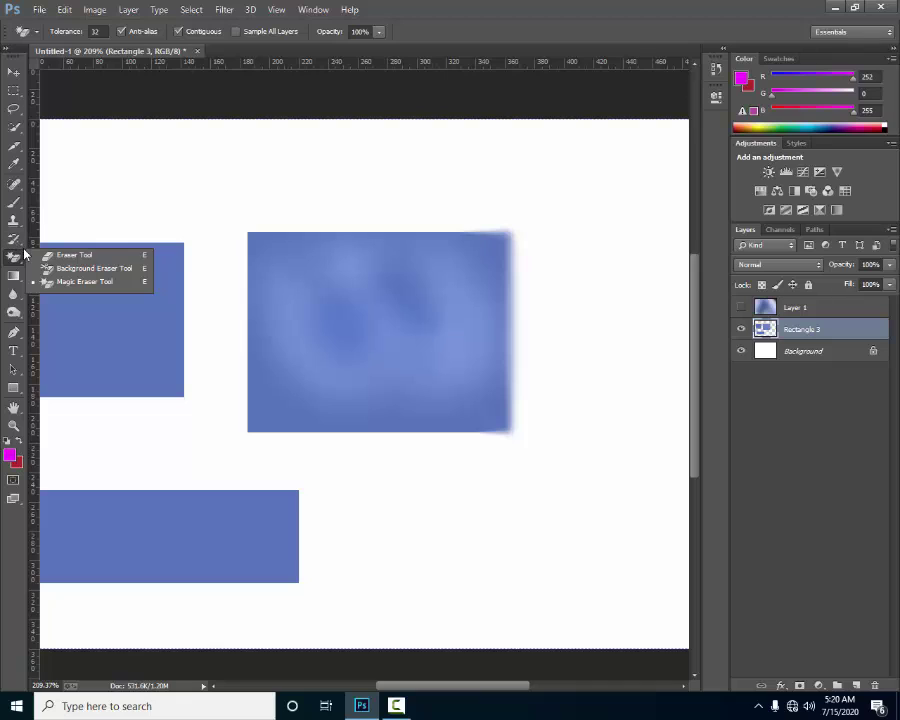
click(13, 236)
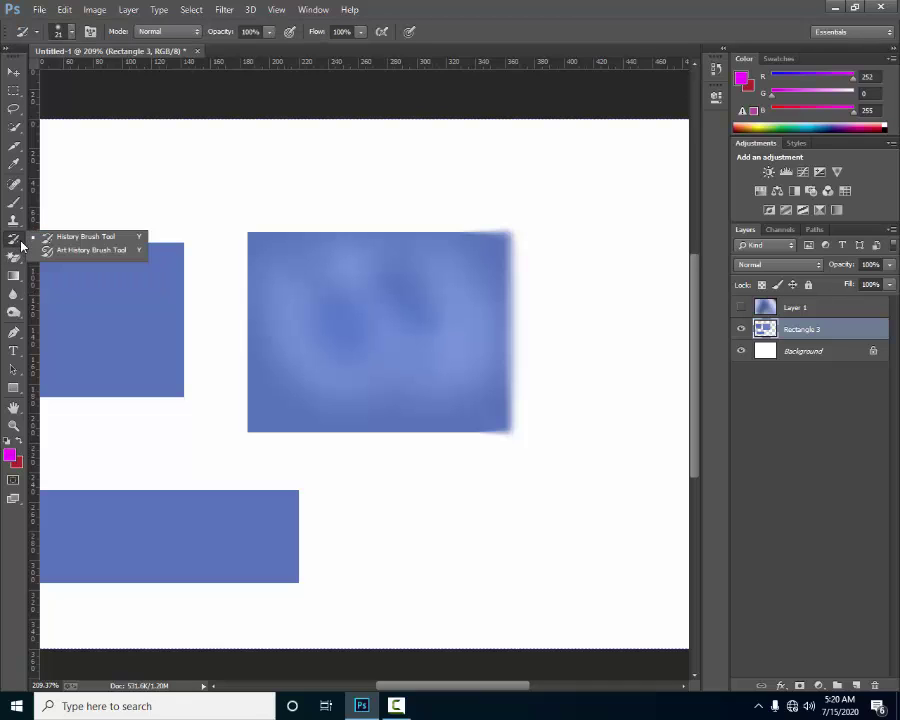
click(13, 228)
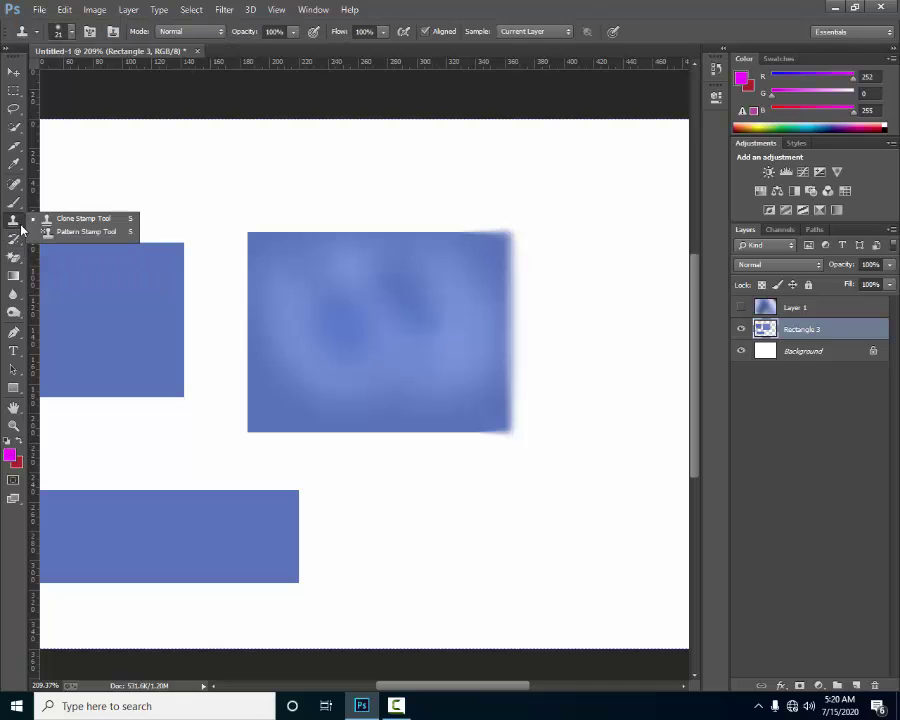
click(19, 206)
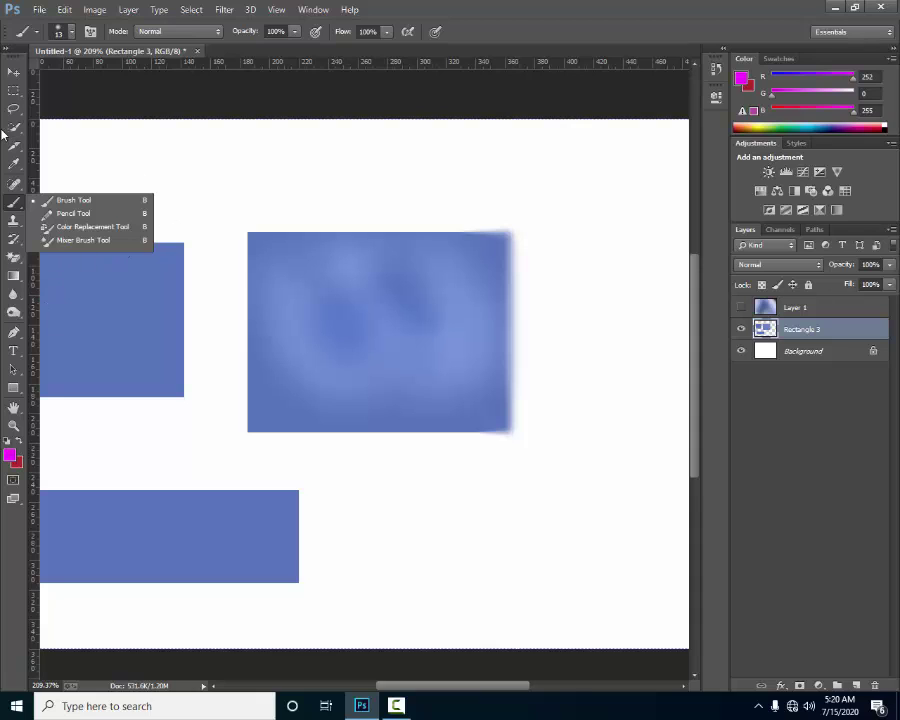
- Move the Rectangle 3 layer's three rectangles up and to the right on the canvas with the Move tool
click(14, 72)
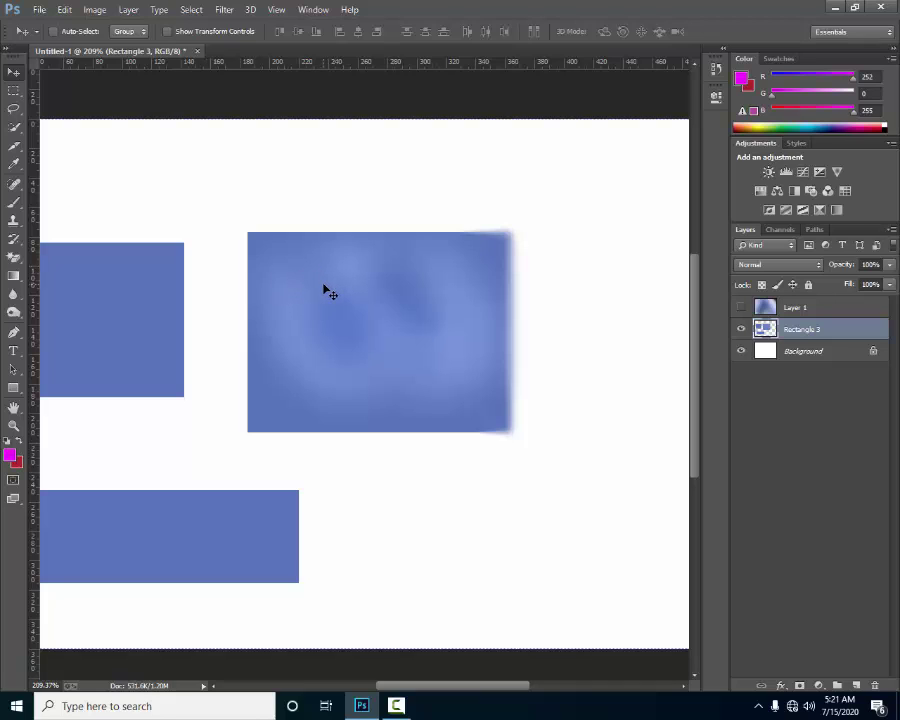
drag(324, 289, 397, 254)
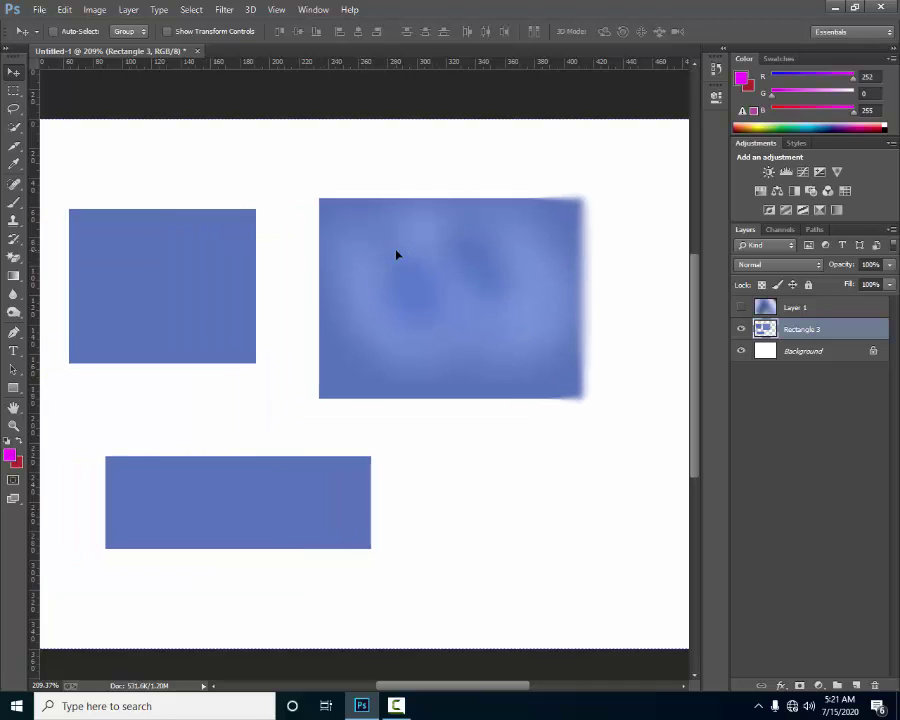
scroll(396, 251, down, 1)
scroll(396, 251, down, 3)
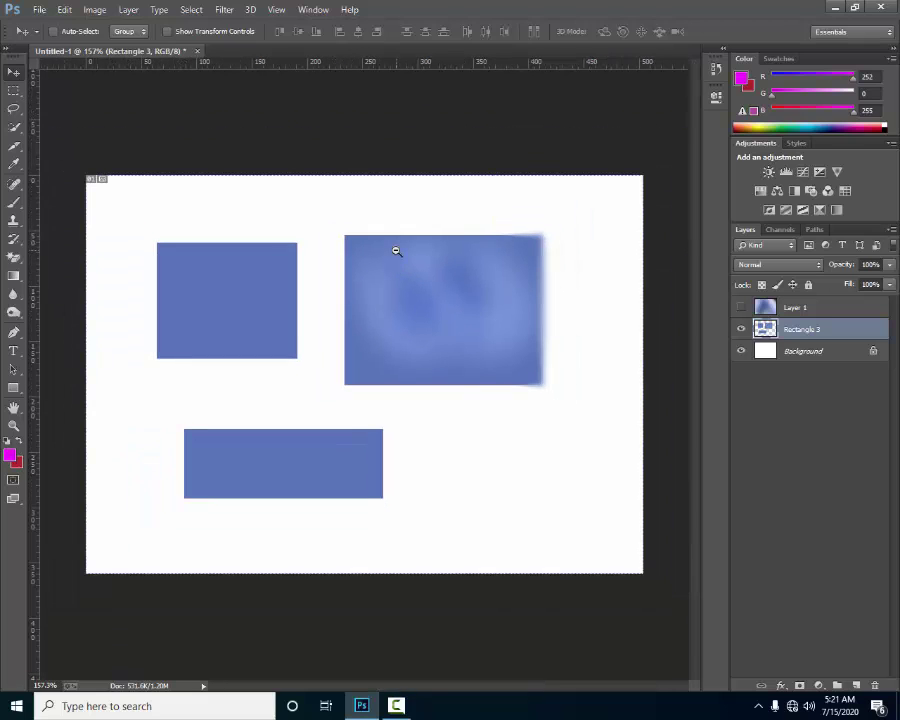
scroll(396, 251, down, 1)
scroll(396, 251, up, 4)
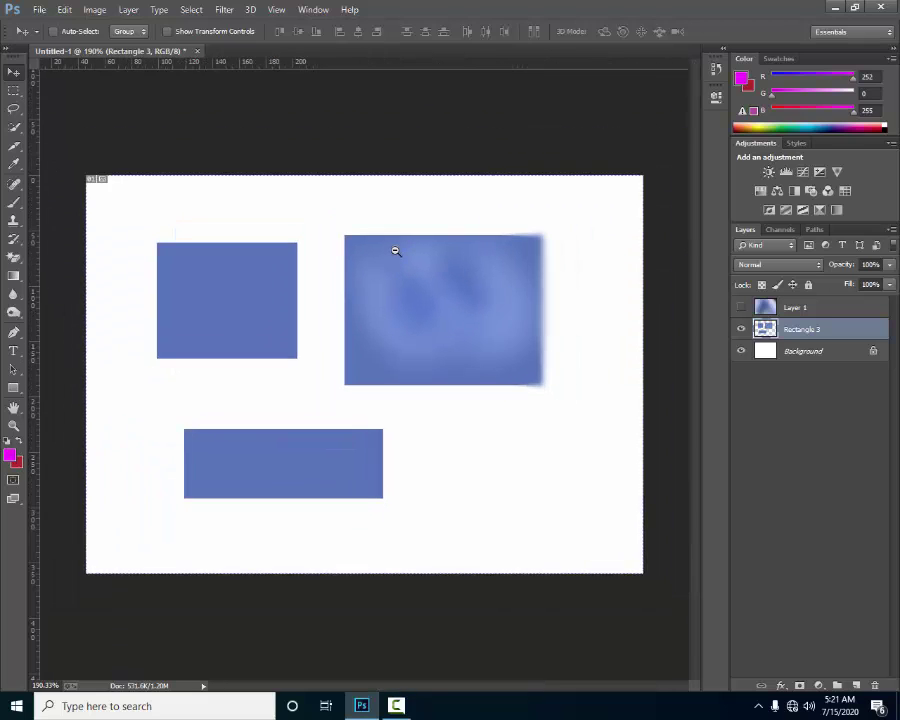
scroll(396, 251, up, 1)
scroll(396, 251, down, 2)
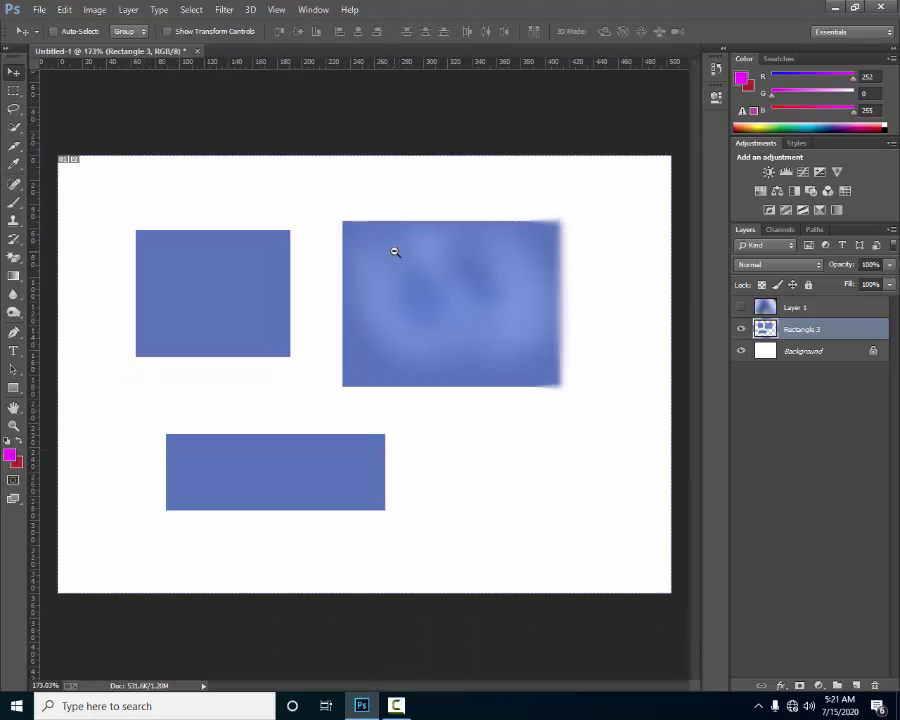